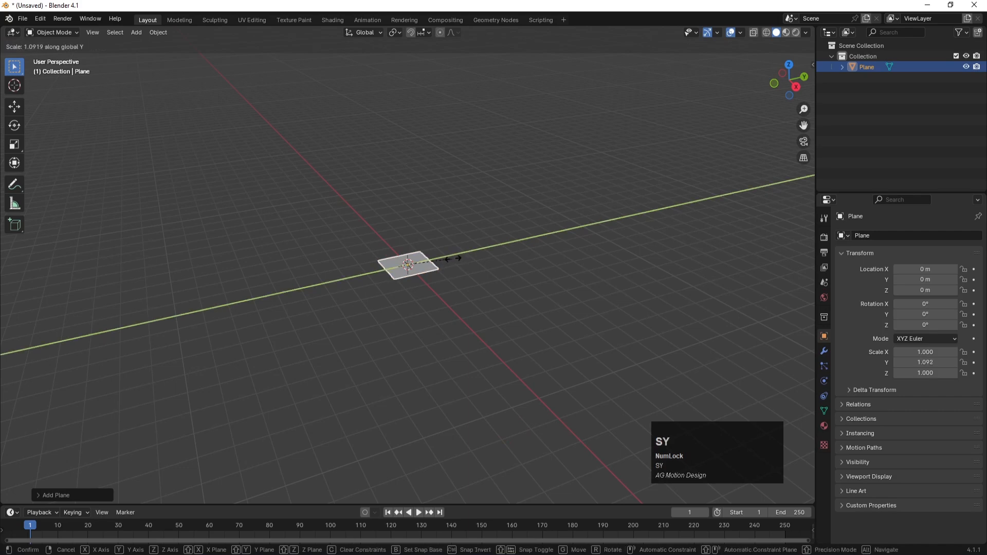
Step: Stretch the plane along the Y axis to a scale of about 3.13 and apply its scale
{"action": "left_click", "coordinate": [535, 236]}
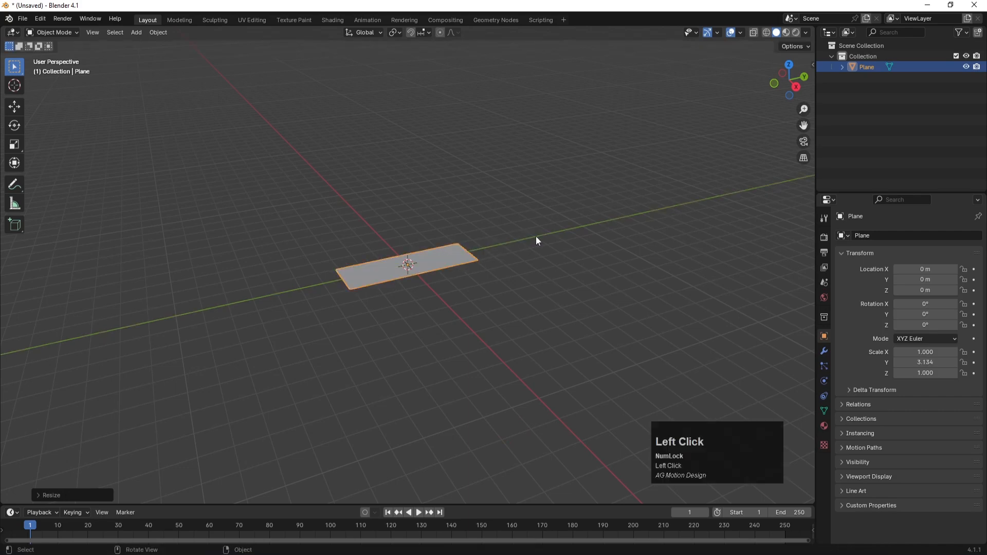
{"action": "scroll", "coordinate": [433, 253], "scroll_direction": "up", "scroll_amount": 1}
{"action": "key", "text": "ctrl+a"}
{"action": "left_click", "coordinate": [433, 253]}
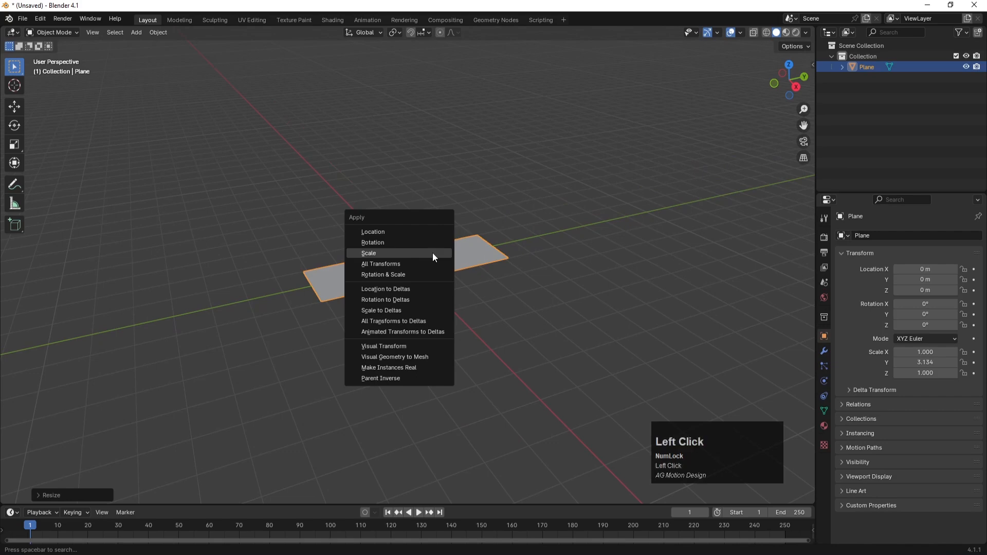
Step: Bevel the four corner vertices of the plane in Edit Mode with an offset width of 0.91 m
{"action": "key", "text": "Tab"}
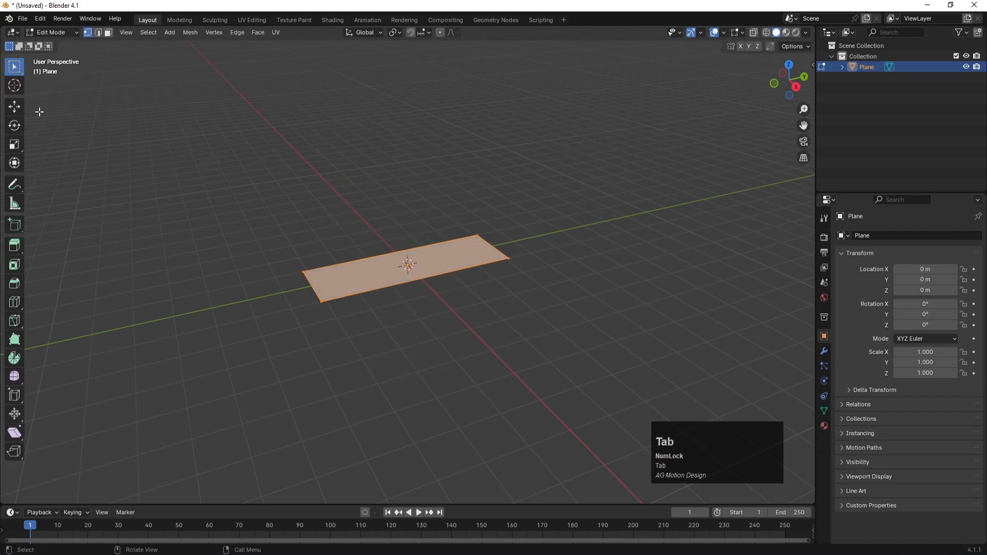
{"action": "key", "text": "a"}
{"action": "scroll", "coordinate": [413, 257], "scroll_direction": "up", "scroll_amount": 1}
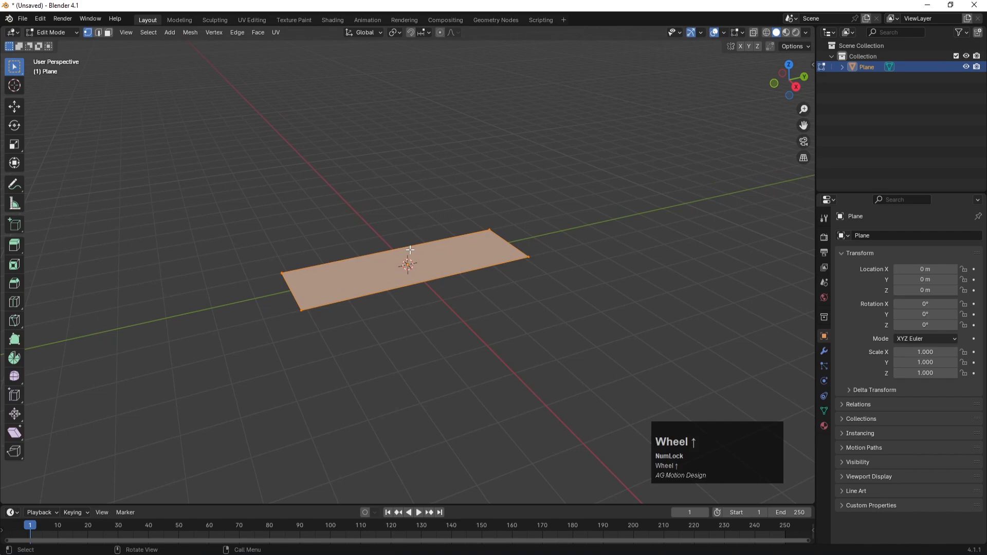
{"action": "key", "text": "ctrl+b"}
{"action": "left_click", "coordinate": [410, 250]}
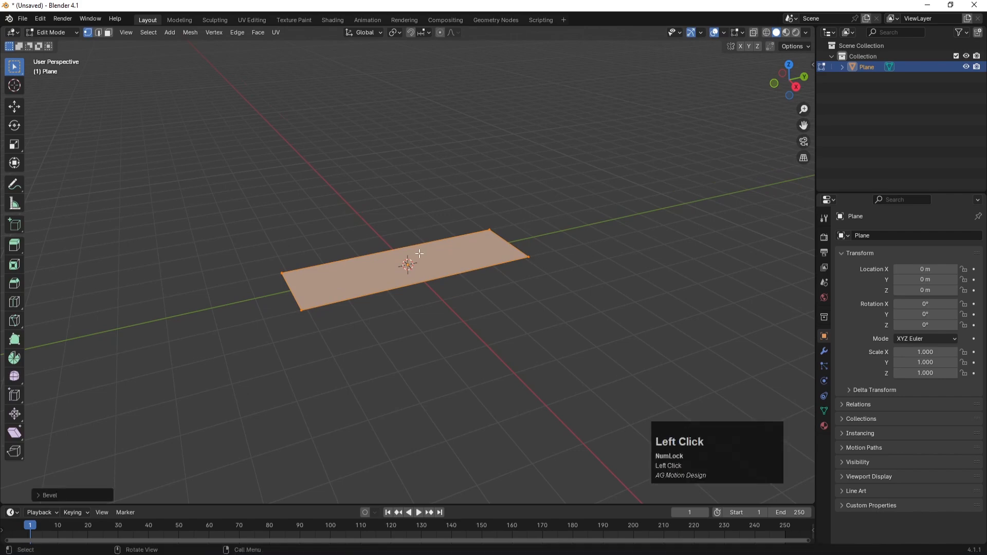
{"action": "left_click", "coordinate": [85, 494]}
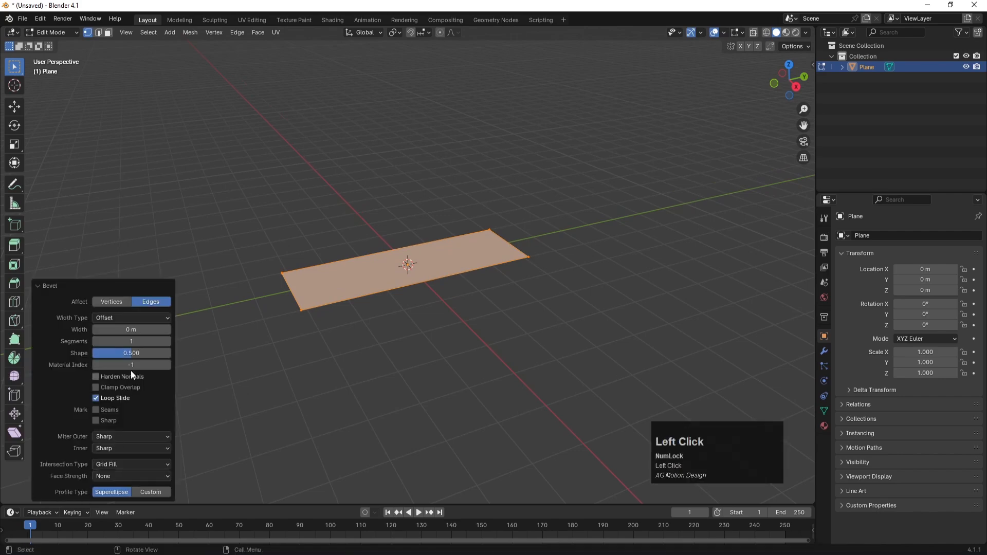
{"action": "left_click_drag", "start_coordinate": [131, 329], "coordinate": [149, 330]}
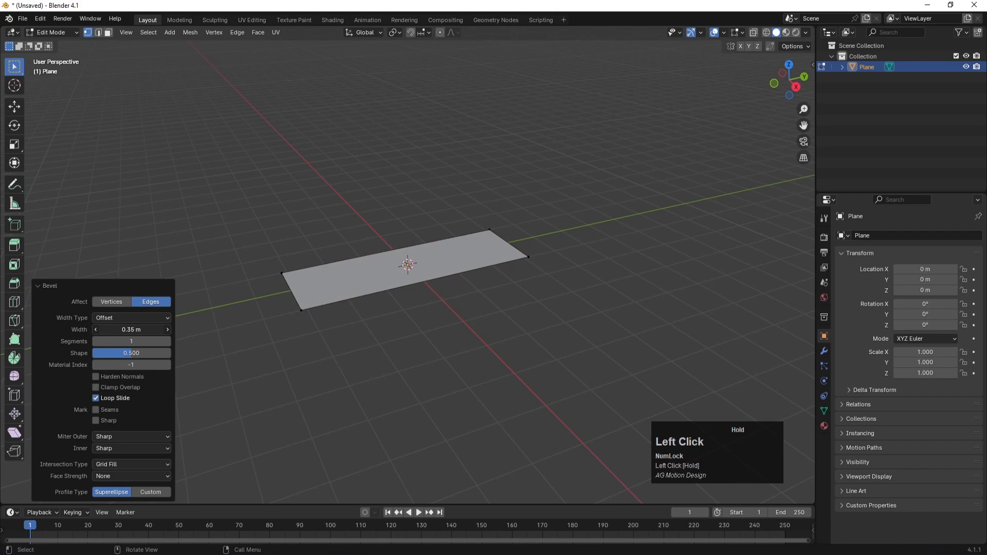
{"action": "left_click", "coordinate": [112, 302]}
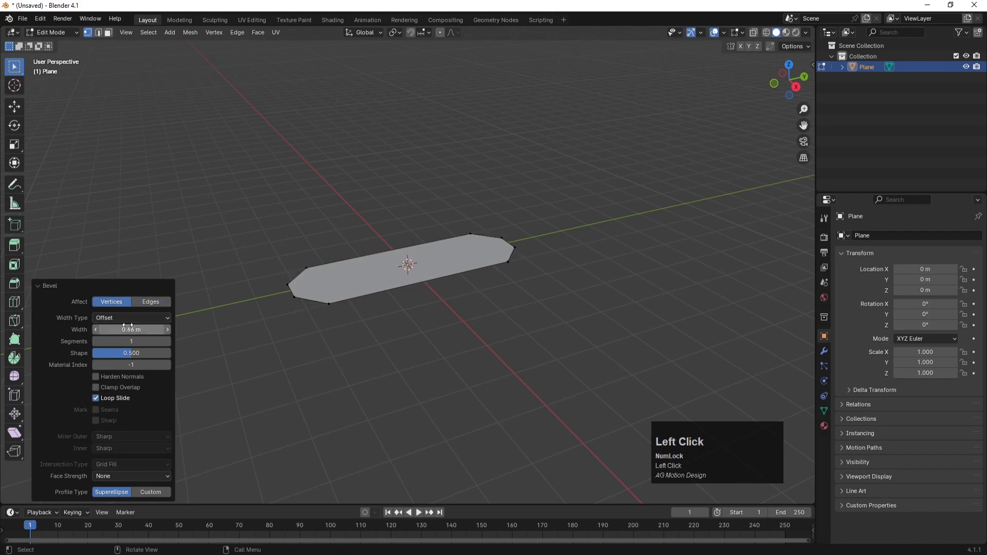
{"action": "left_click_drag", "start_coordinate": [130, 329], "coordinate": [157, 329]}
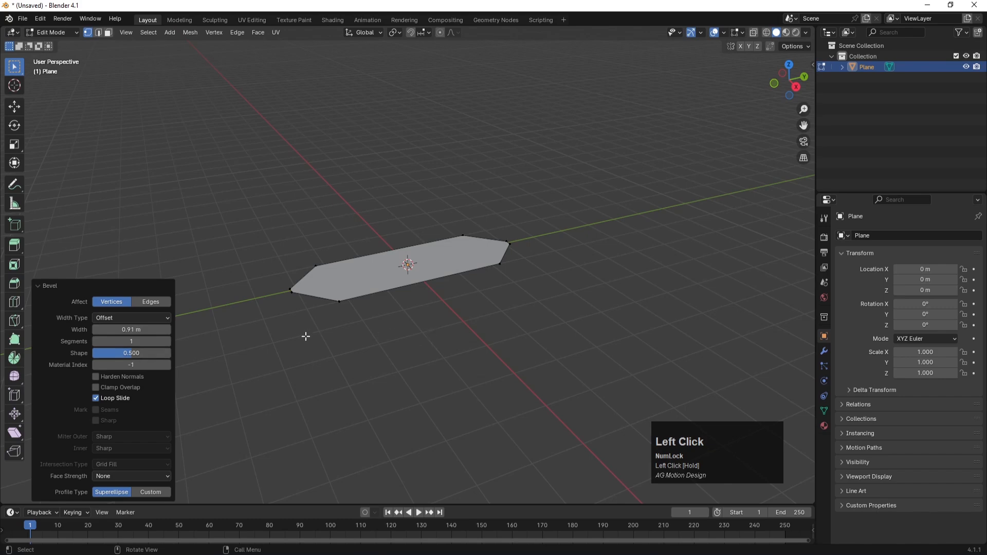
Step: Set the corner bevel to 6 segments and return to Object Mode
{"action": "left_click", "coordinate": [168, 341]}
{"action": "left_click", "coordinate": [167, 342]}
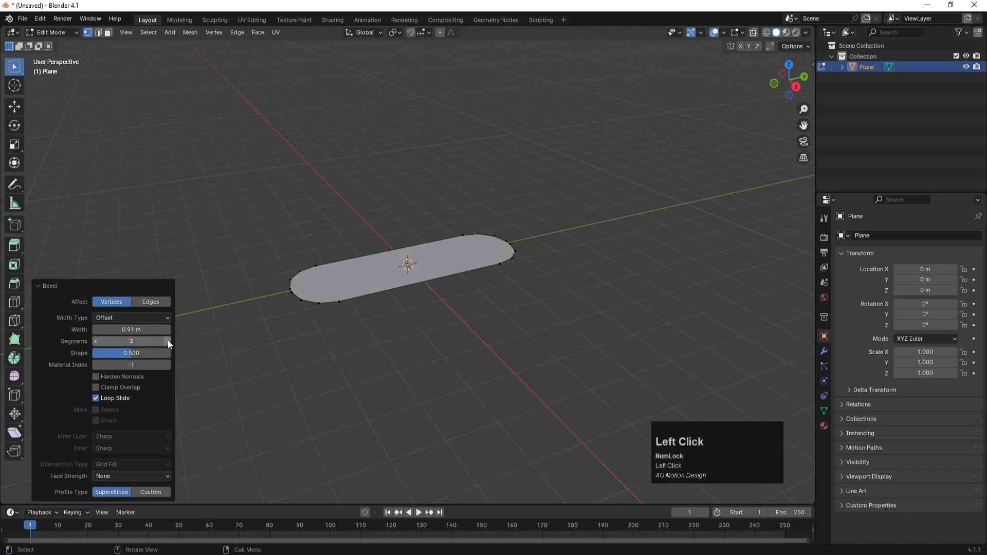
{"action": "left_click", "coordinate": [167, 341]}
{"action": "left_click", "coordinate": [167, 341]}
{"action": "left_click", "coordinate": [168, 341]}
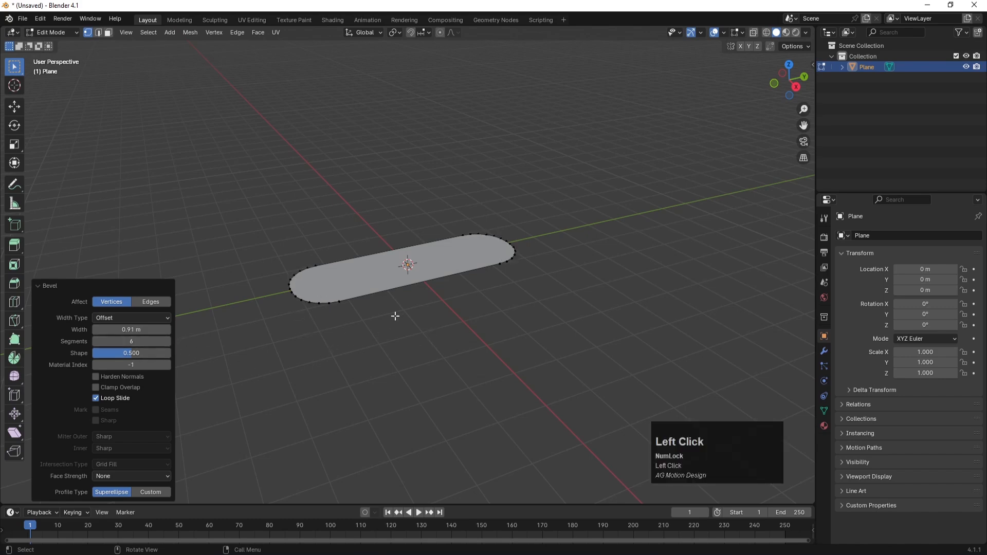
{"action": "key", "text": "Tab"}
{"action": "middle_click_drag", "start_coordinate": [456, 290], "coordinate": [381, 276]}
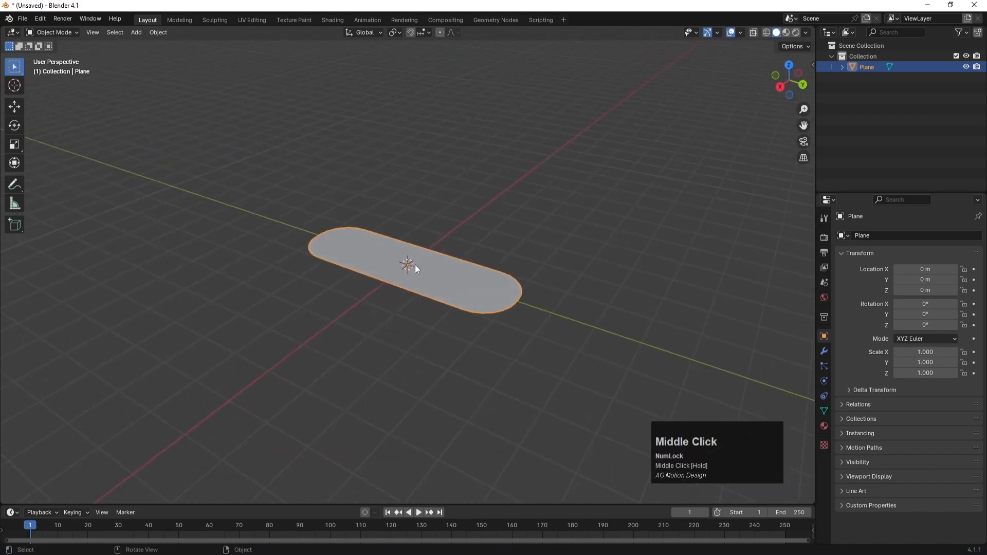
Step: Select the whole rounded shape in Edit Mode and extrude it upward about 0.5 m along global Z
{"action": "key", "text": "Tab"}
{"action": "key", "text": "2"}
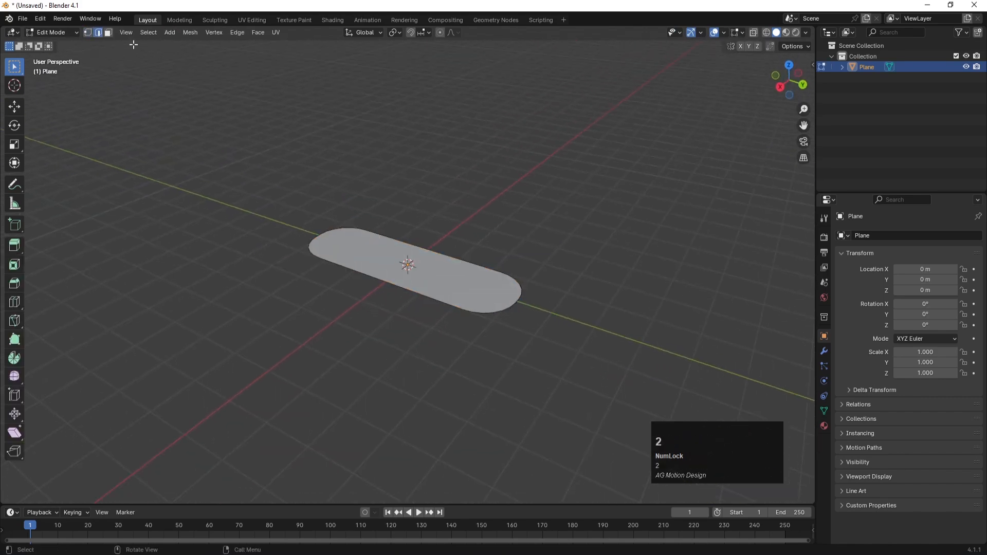
{"action": "scroll", "coordinate": [420, 239], "scroll_direction": "up", "scroll_amount": 1}
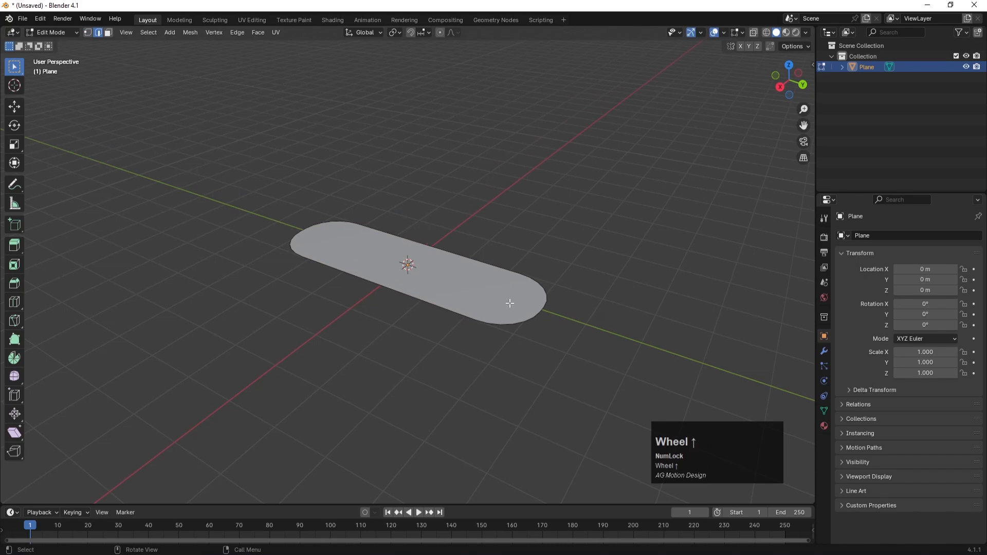
{"action": "key", "text": "a"}
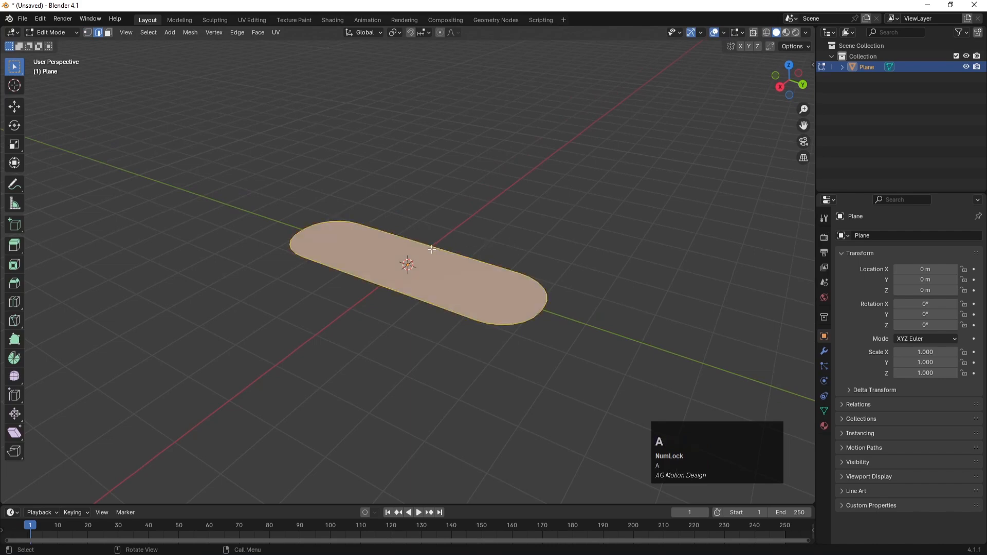
{"action": "key", "text": "e"}
{"action": "key", "text": "z"}
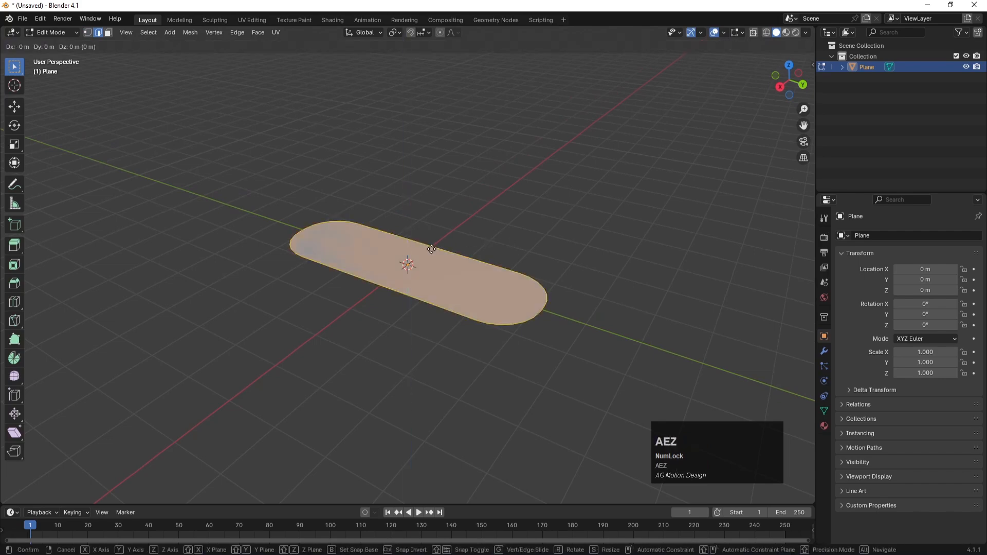
{"action": "key", "text": "z"}
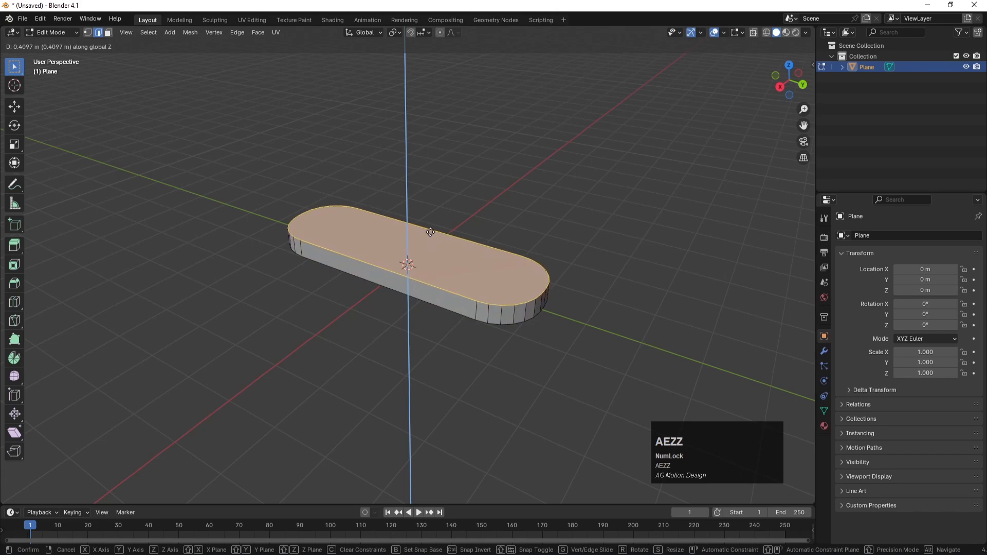
{"action": "left_click", "coordinate": [431, 227]}
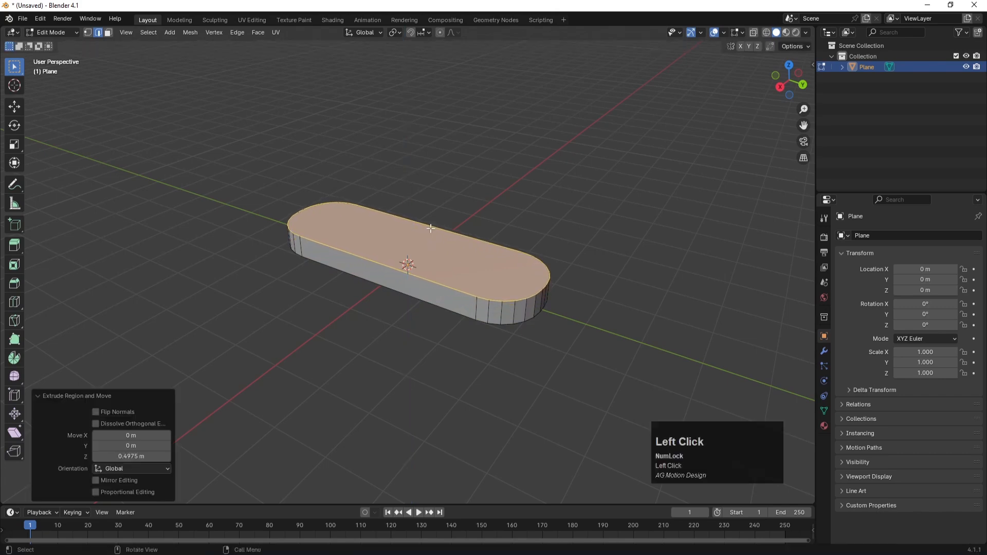
Step: Delete the top face of the extruded shape to leave an open tray
{"action": "key", "text": "x"}
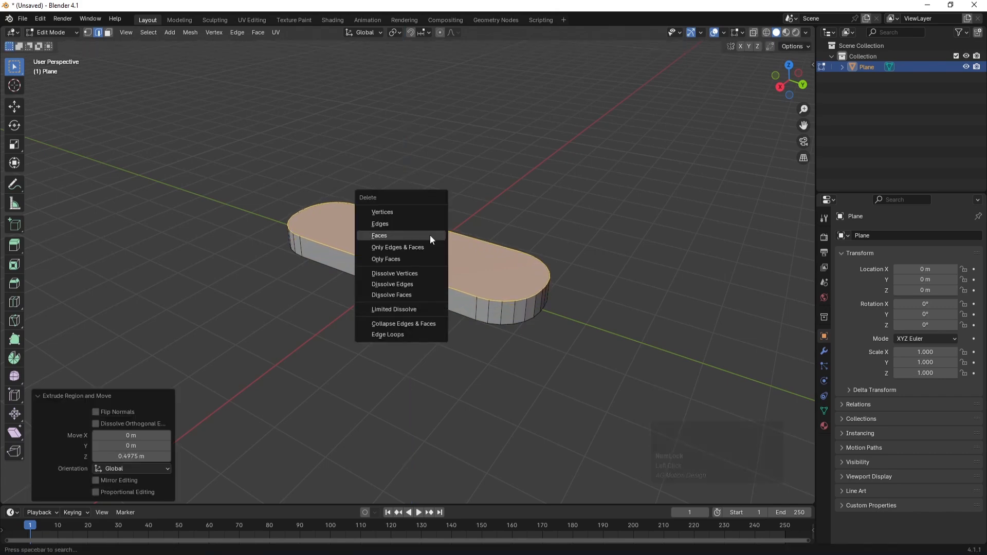
{"action": "left_click", "coordinate": [430, 238]}
{"action": "scroll", "coordinate": [434, 244], "scroll_direction": "up", "scroll_amount": 1}
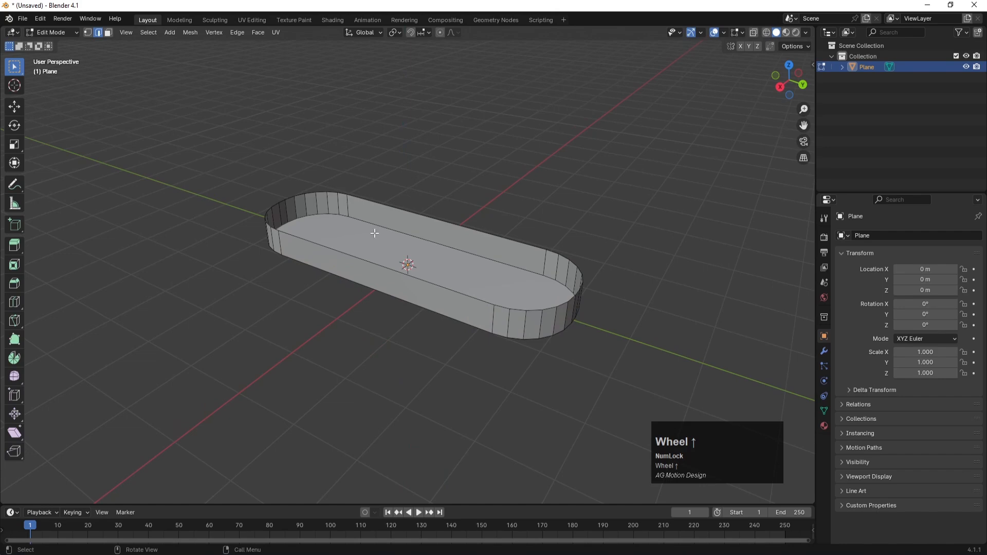
Step: Bevel the edge loop around the tray's floor with a width of 0.11 m and 1 segment, and return to Object Mode
{"action": "key", "text": "alt"}
{"action": "left_click", "coordinate": [344, 215], "text": "alt"}
{"action": "scroll", "coordinate": [454, 261], "scroll_direction": "up", "scroll_amount": 1}
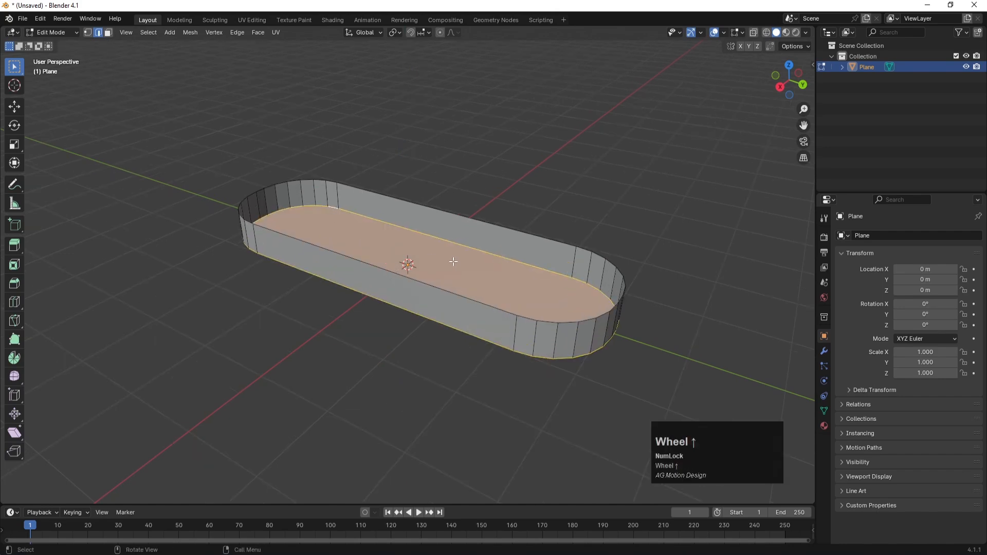
{"action": "middle_click_drag", "start_coordinate": [397, 237], "coordinate": [373, 252], "text": "shift"}
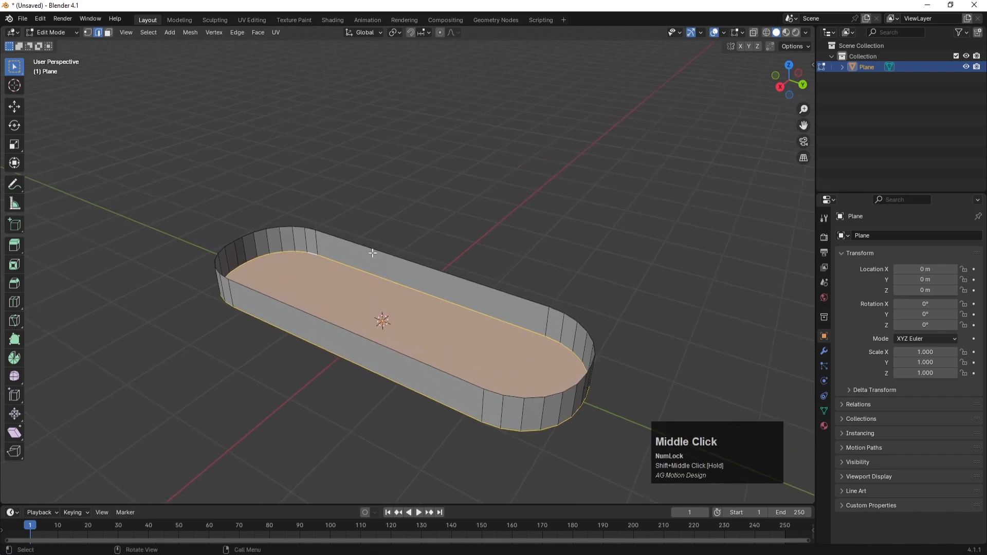
{"action": "key", "text": "ctrl+b"}
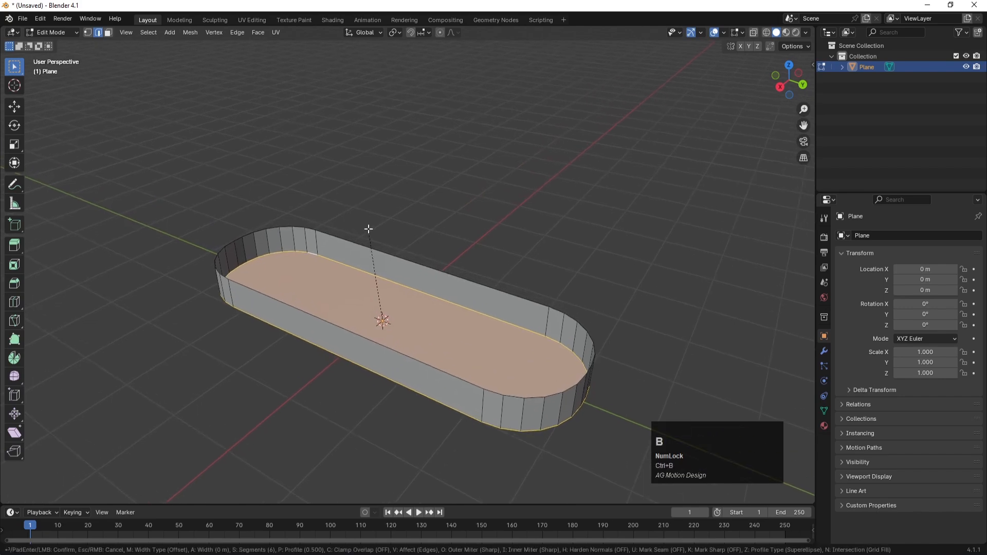
{"action": "left_click", "coordinate": [368, 228]}
{"action": "left_click_drag", "start_coordinate": [134, 329], "coordinate": [96, 340]}
{"action": "left_click", "coordinate": [97, 340]}
{"action": "left_click", "coordinate": [97, 340]}
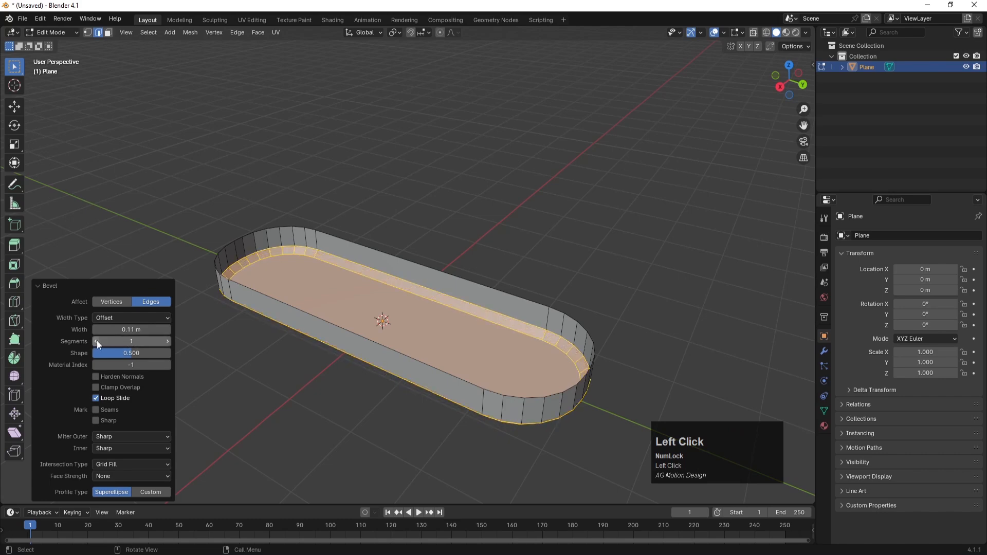
{"action": "key", "text": "Tab"}
{"action": "left_click", "coordinate": [338, 290]}
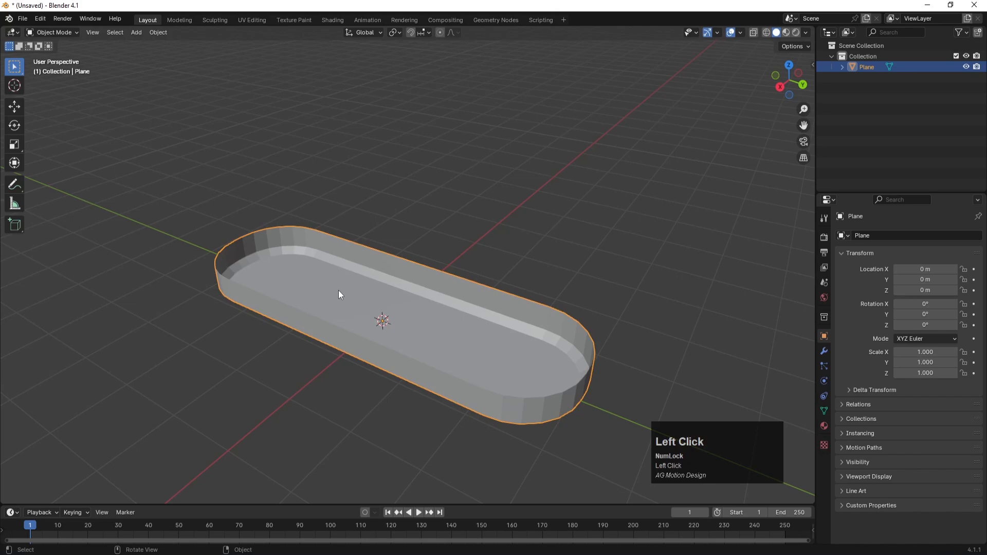
Step: Inset the tray's floor face by 0.1 m in Edit Mode, and return to Object Mode
{"action": "key", "text": "Tab"}
{"action": "key", "text": "3"}
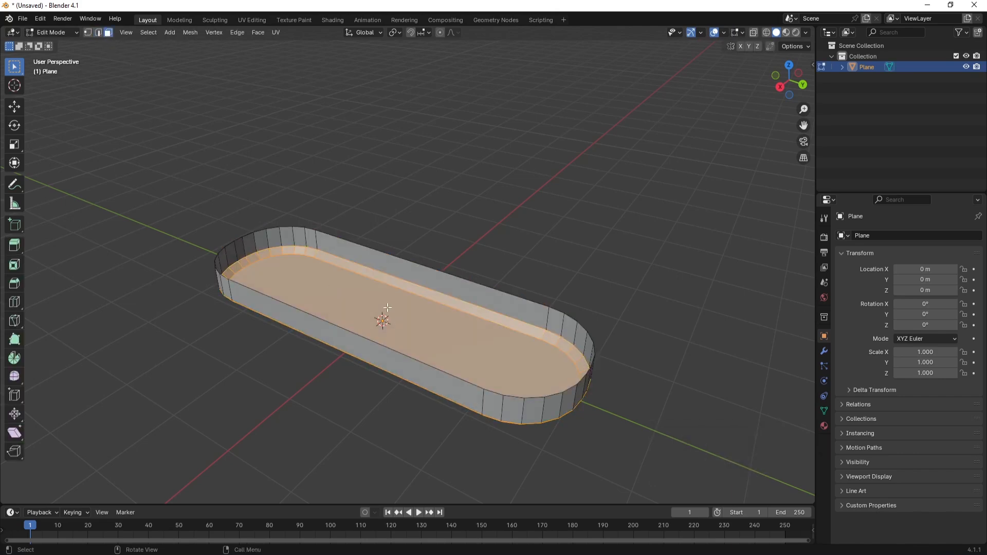
{"action": "left_click", "coordinate": [399, 333]}
{"action": "middle_click_drag", "start_coordinate": [633, 255], "coordinate": [652, 269]}
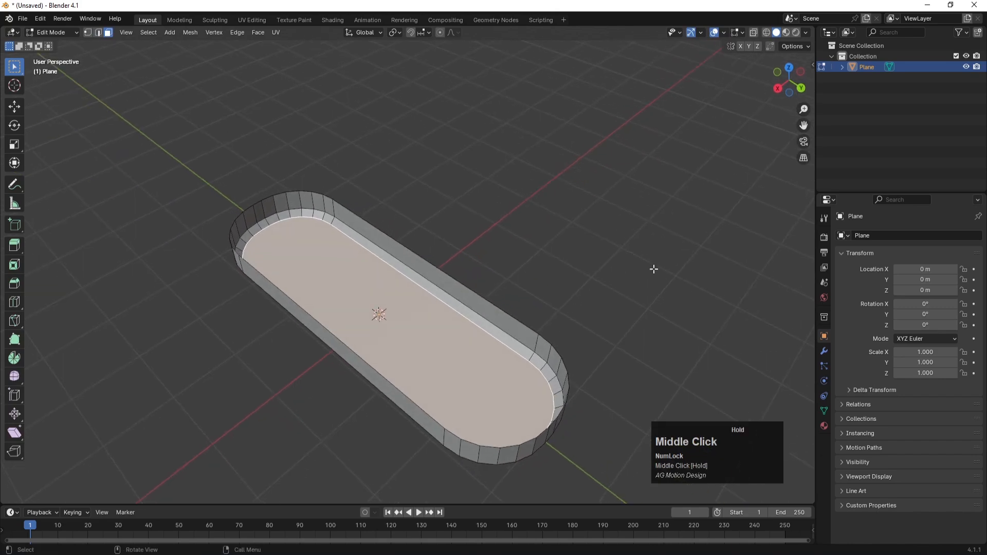
{"action": "key", "text": "i"}
{"action": "left_click", "coordinate": [653, 266]}
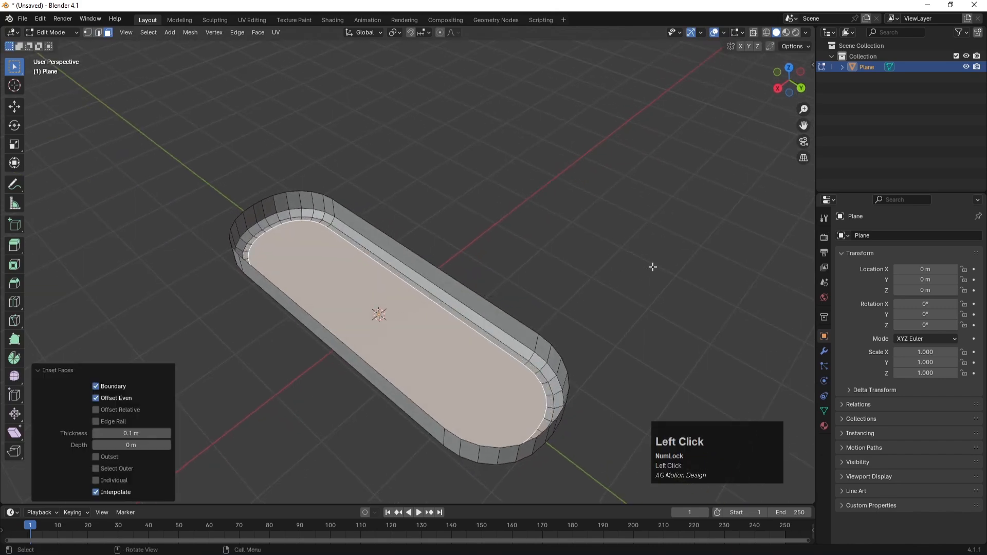
{"action": "key", "text": "Tab"}
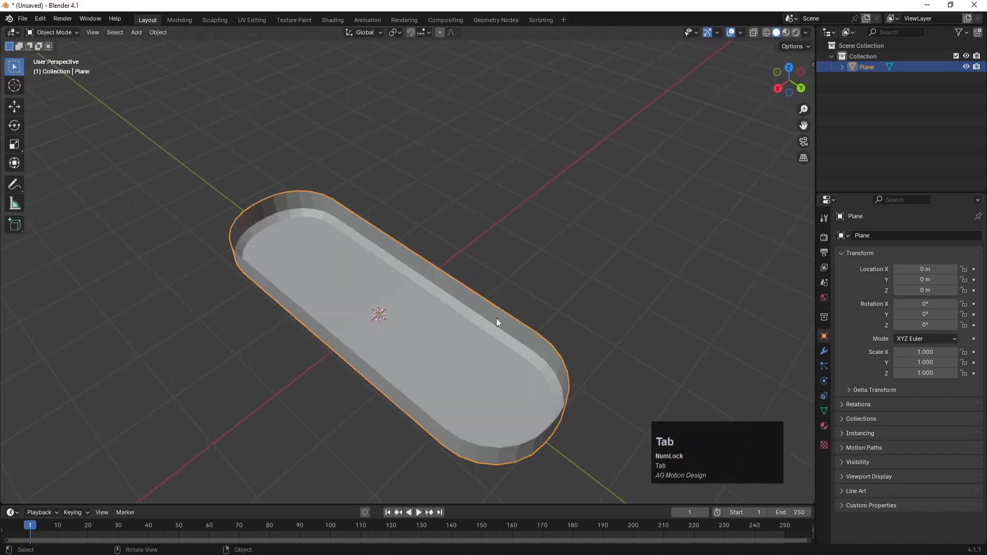
{"action": "middle_click_drag", "start_coordinate": [440, 276], "coordinate": [468, 275]}
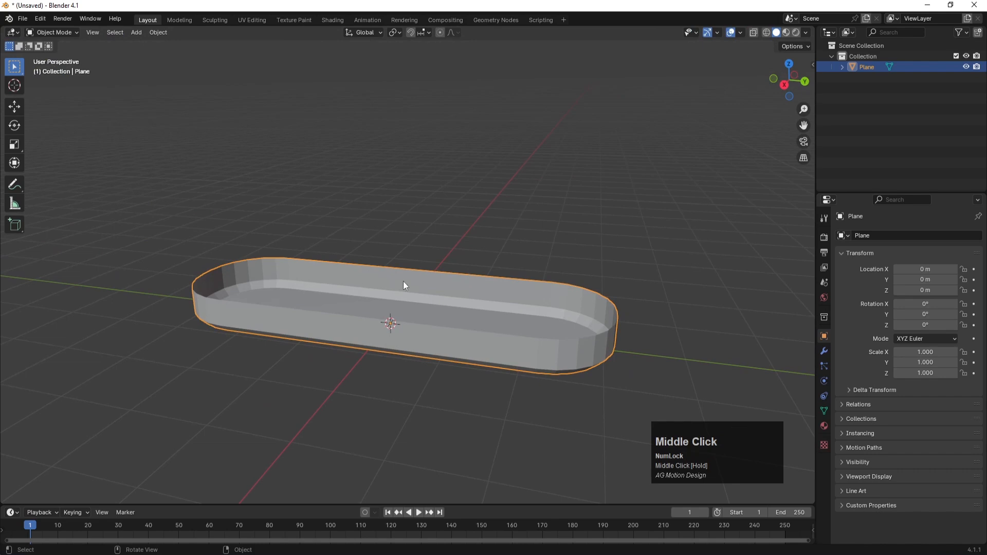
Step: Add a Solidify modifier to the tray with a thickness of -0.14 m and collapse its settings
{"action": "left_click", "coordinate": [825, 350]}
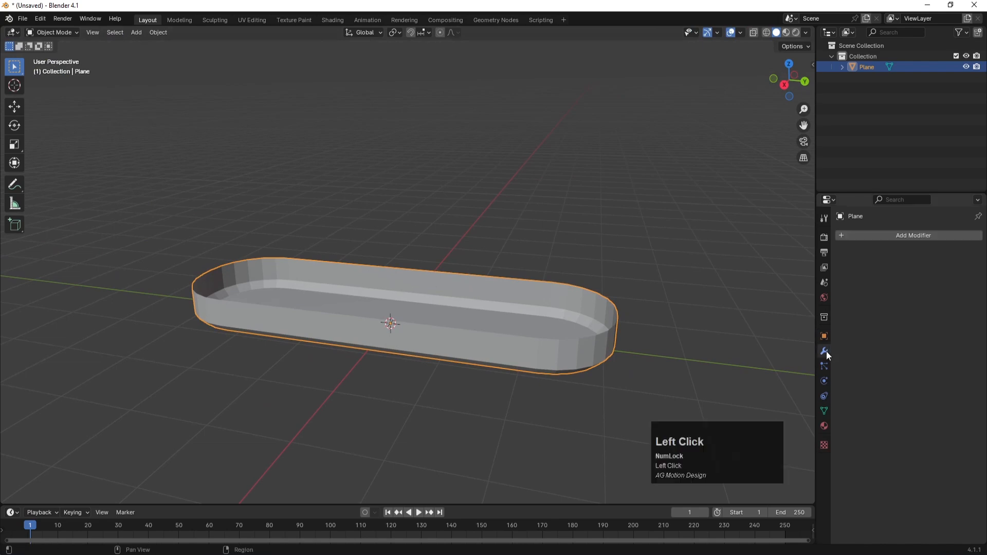
{"action": "left_click", "coordinate": [869, 235]}
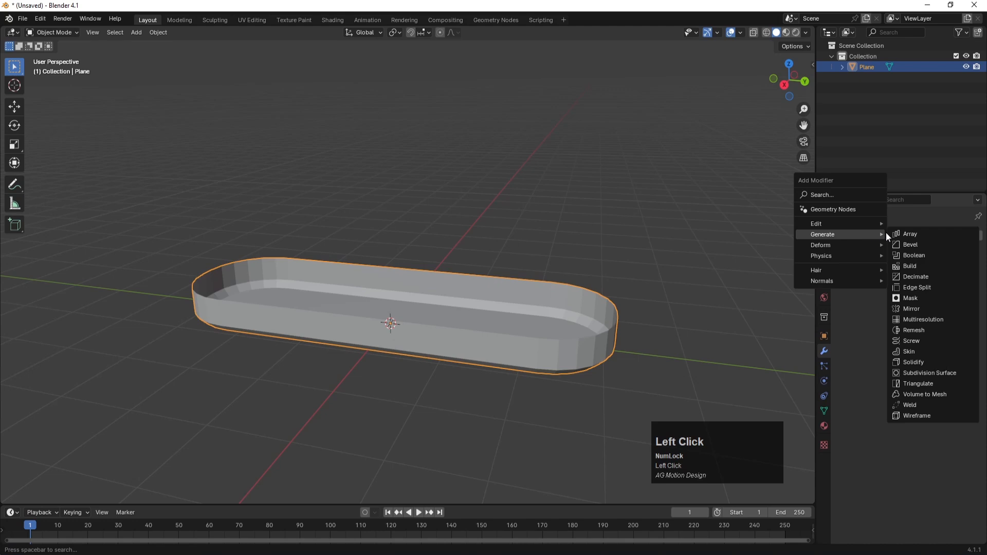
{"action": "left_click", "coordinate": [911, 363]}
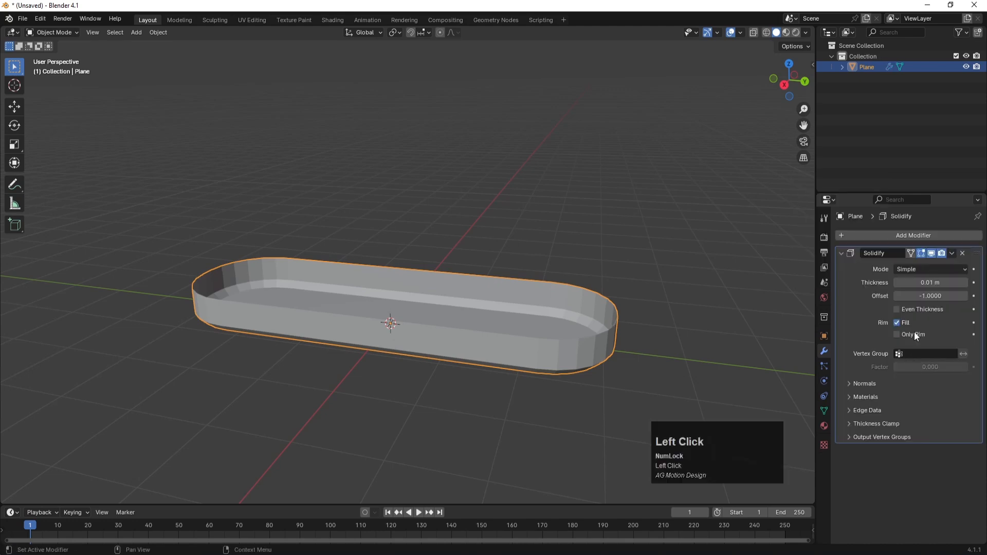
{"action": "left_click_drag", "start_coordinate": [925, 282], "coordinate": [878, 282]}
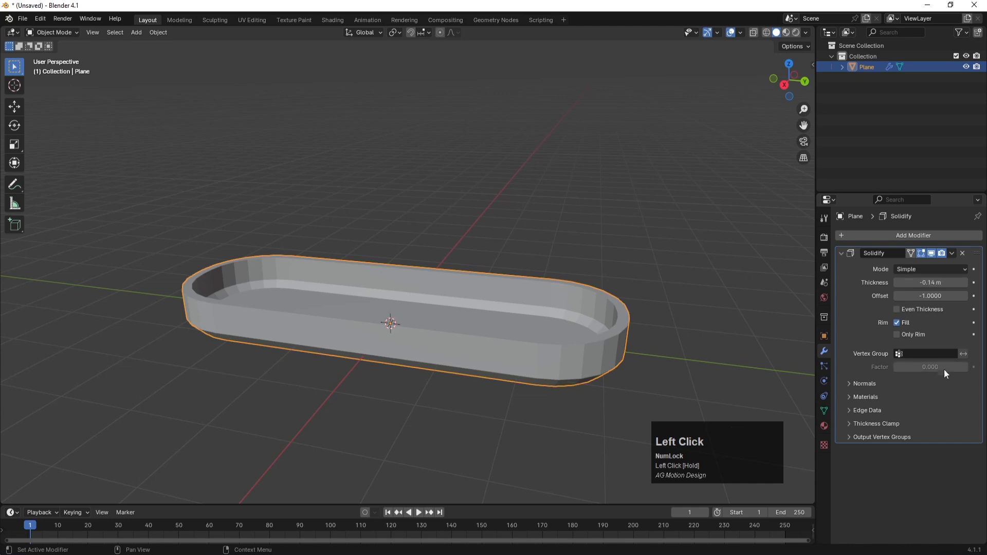
{"action": "left_click", "coordinate": [842, 253]}
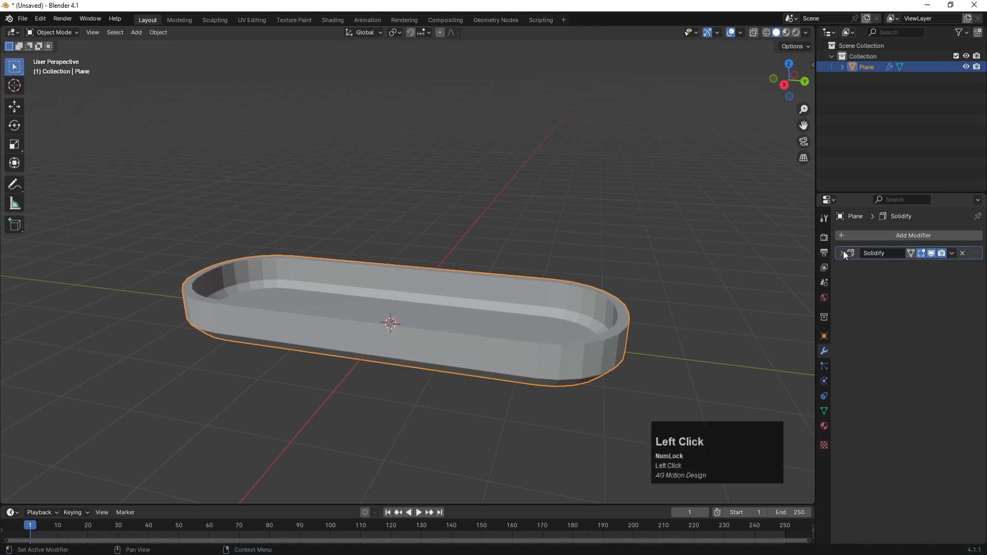
Step: Add a Subdivision Surface modifier with viewport level 2 to the tray and shade the tray smooth
{"action": "left_click", "coordinate": [888, 239]}
{"action": "mouse_move", "coordinate": [887, 239]}
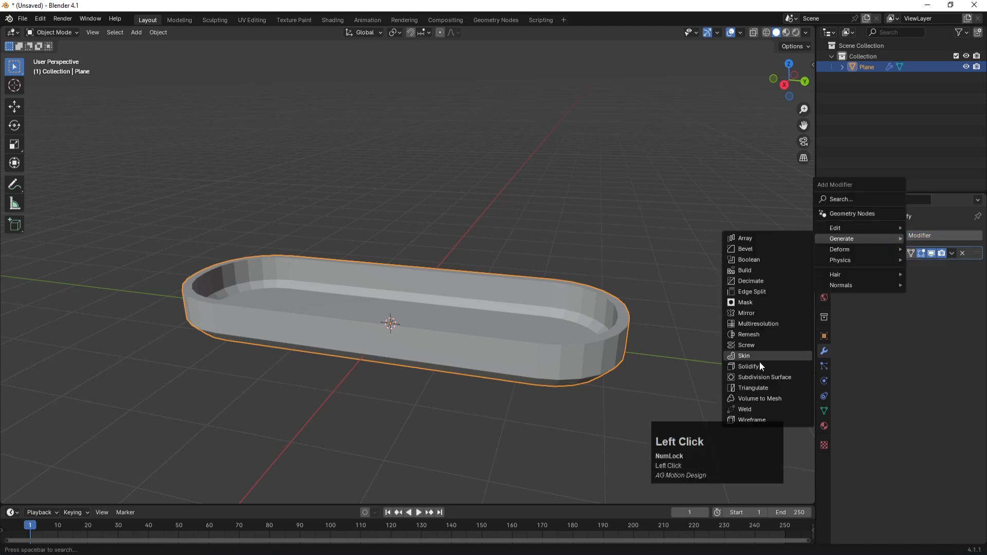
{"action": "left_click", "coordinate": [758, 378]}
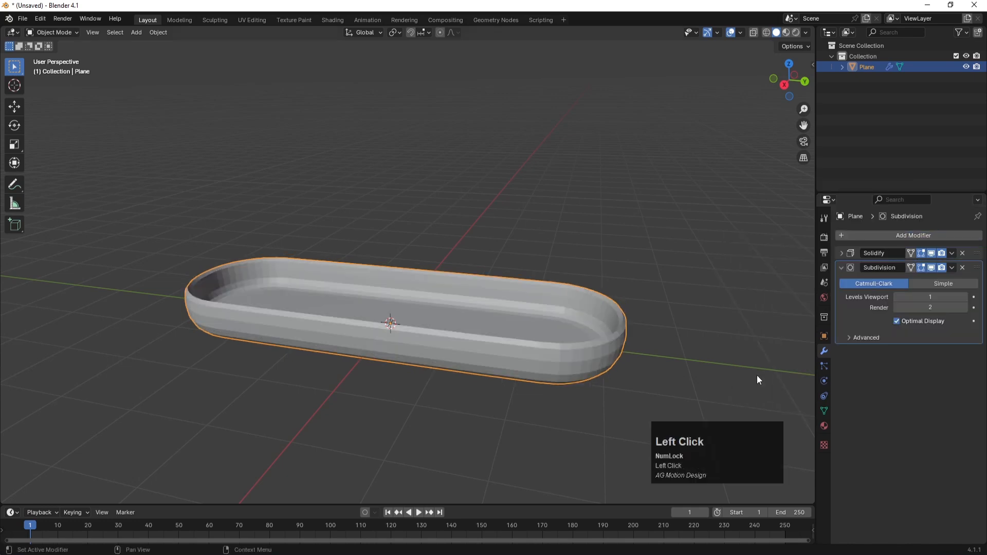
{"action": "left_click", "coordinate": [968, 297]}
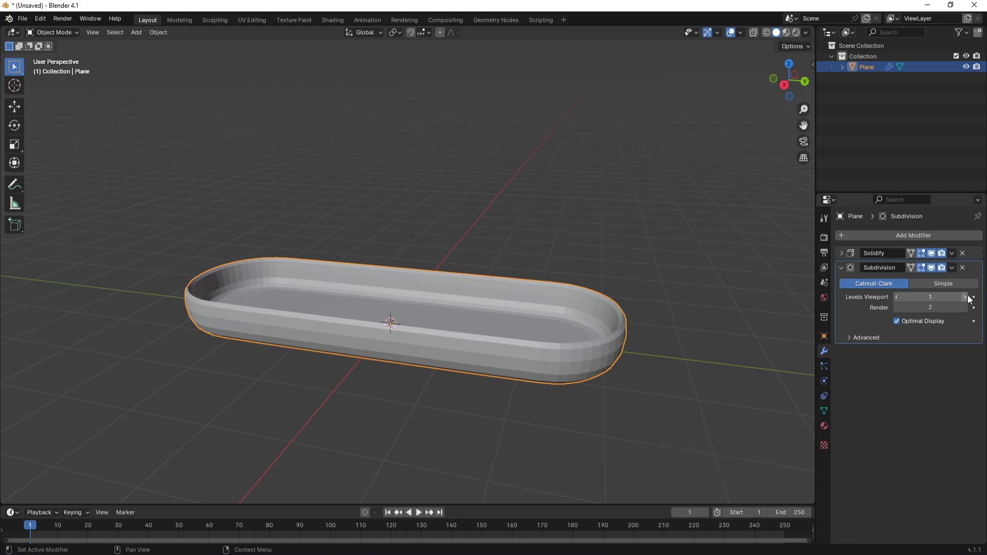
{"action": "right_click", "coordinate": [486, 311]}
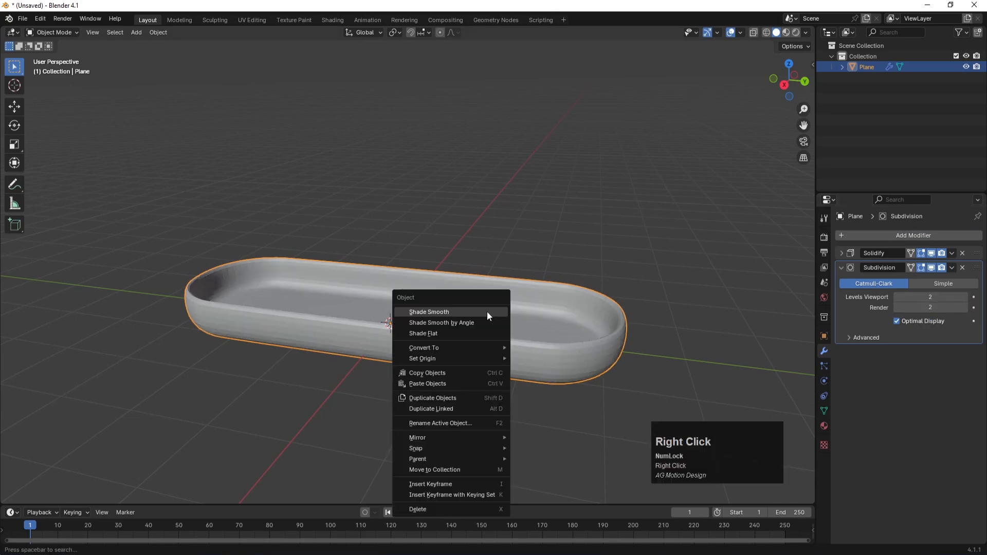
{"action": "left_click", "coordinate": [444, 313]}
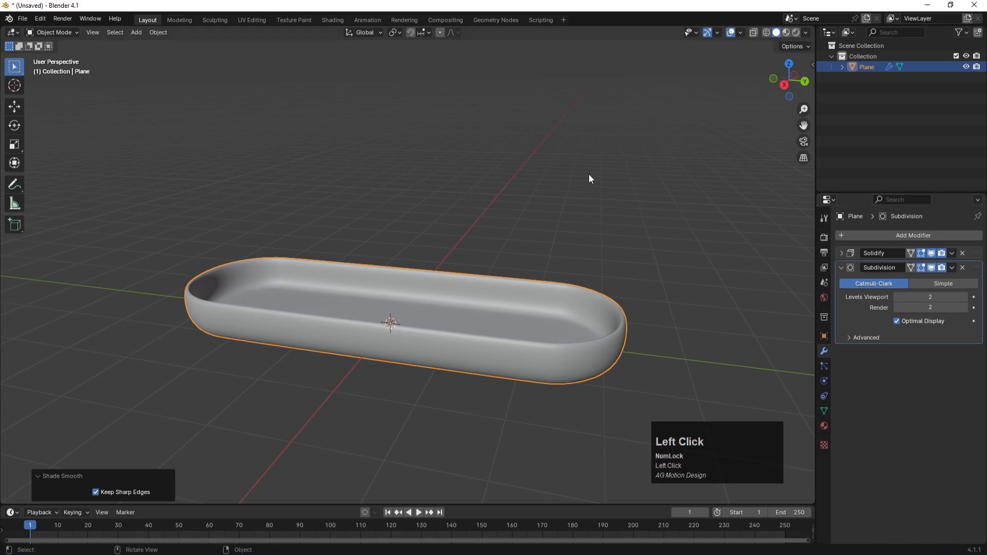
Step: Apply the Solidify modifier and the Subdivision modifier to the tray
{"action": "left_click", "coordinate": [952, 253]}
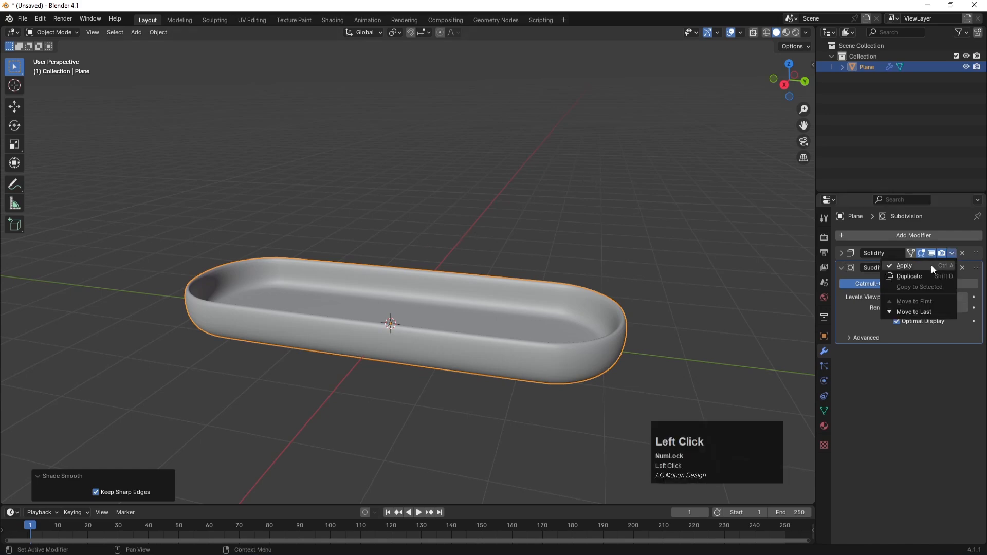
{"action": "left_click", "coordinate": [930, 265]}
{"action": "left_click", "coordinate": [951, 254]}
{"action": "left_click", "coordinate": [928, 264]}
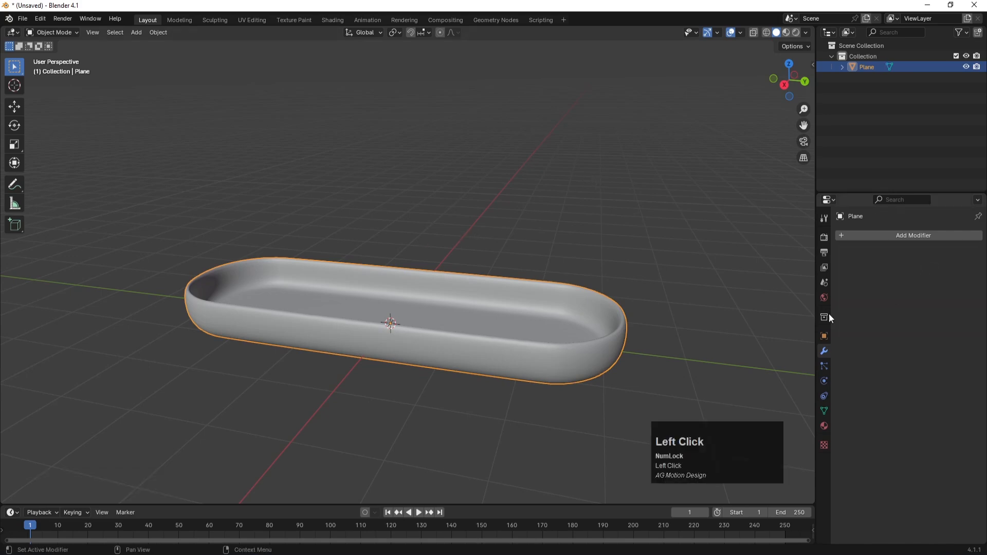
Step: Switch to the Geometry Nodes workspace and create a new node tree for the tray
{"action": "scroll", "coordinate": [580, 264], "scroll_direction": "down", "scroll_amount": 2}
{"action": "middle_click_drag", "start_coordinate": [580, 264], "coordinate": [489, 232]}
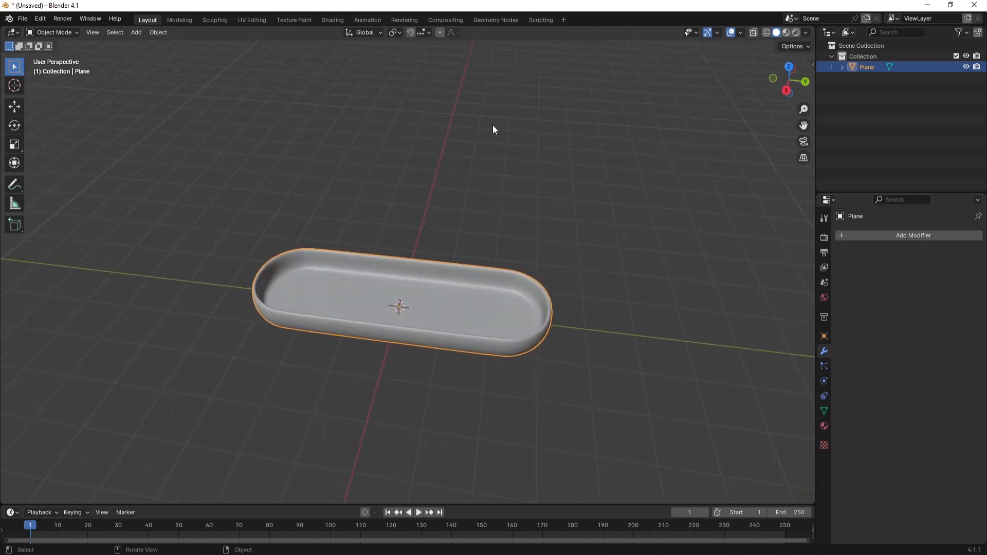
{"action": "left_click", "coordinate": [487, 277]}
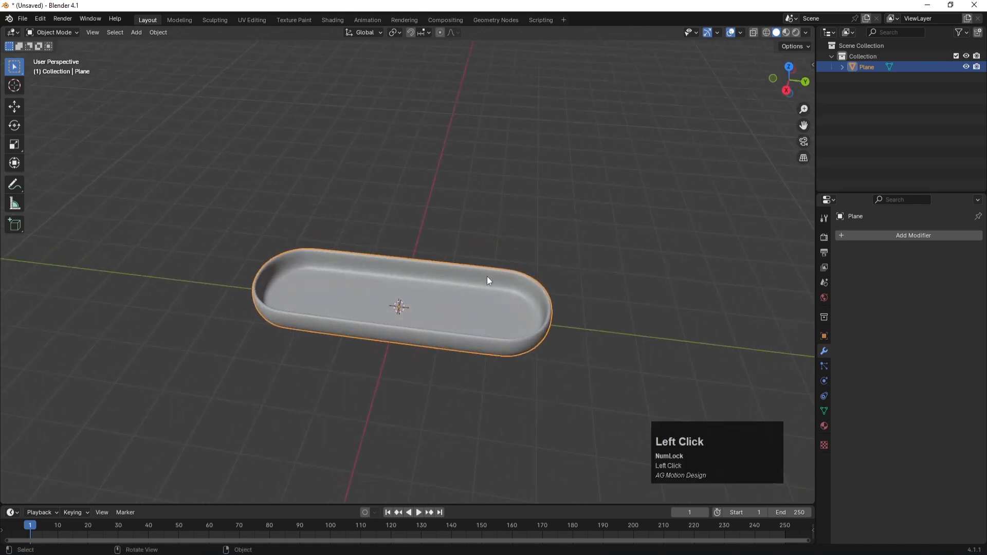
{"action": "left_click", "coordinate": [488, 20]}
{"action": "left_click", "coordinate": [415, 271]}
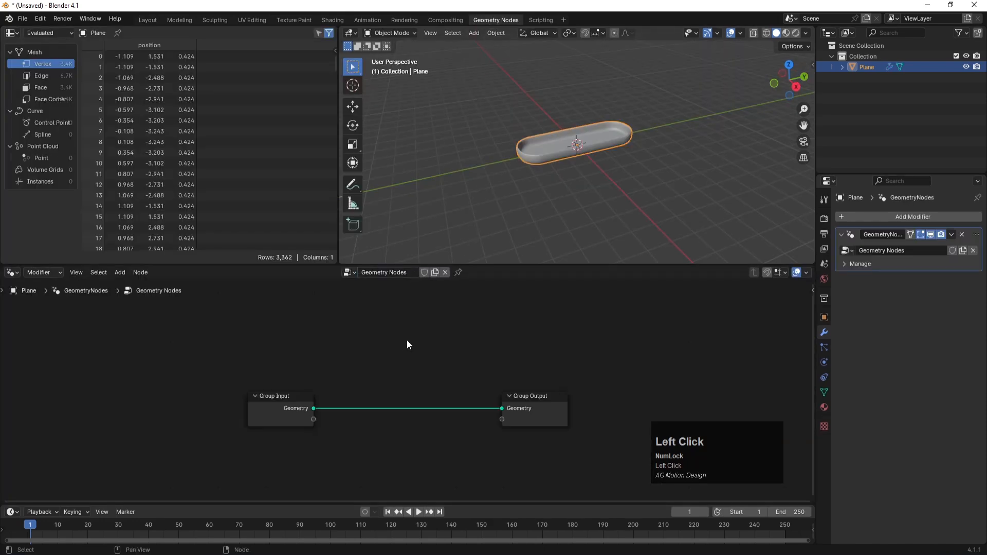
Step: Insert a Join Geometry node between Group Input and Group Output, and spread the nodes apart
{"action": "left_click_drag", "start_coordinate": [282, 397], "coordinate": [268, 415]}
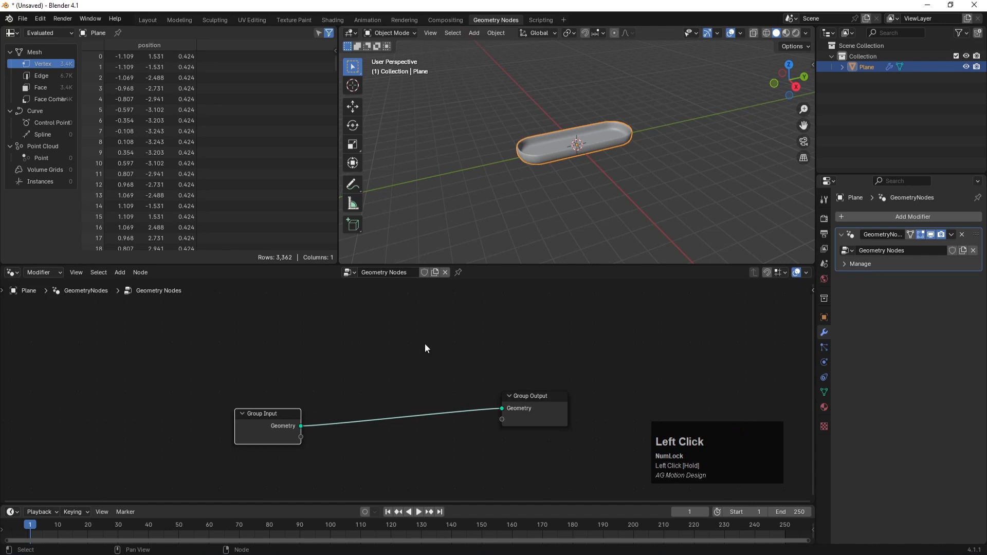
{"action": "key", "text": "space"}
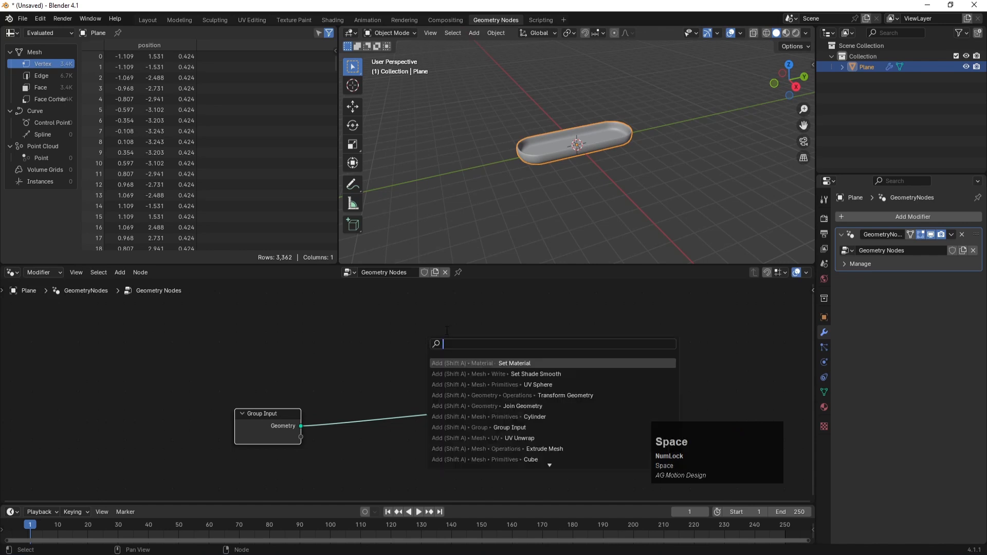
{"action": "type", "text": "joi"}
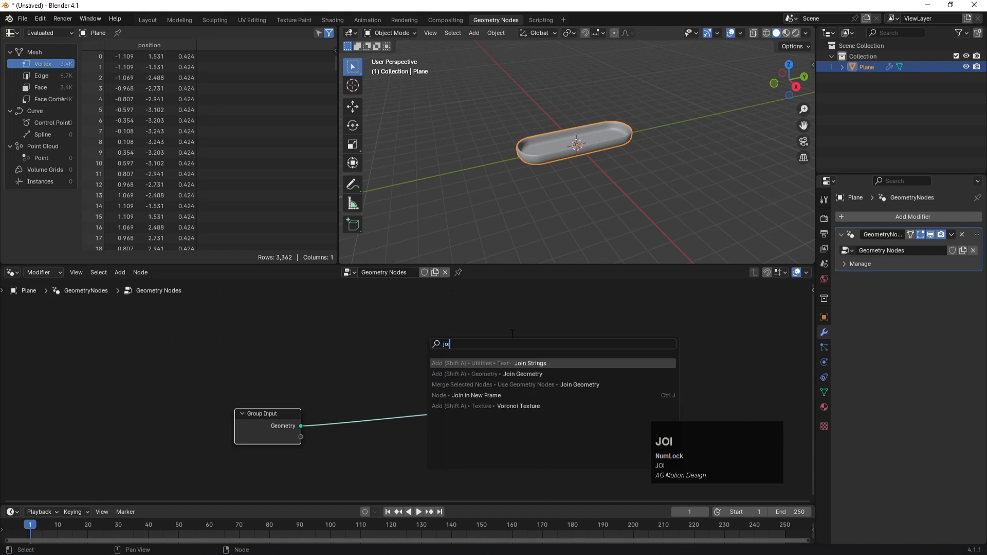
{"action": "left_click", "coordinate": [523, 373]}
{"action": "left_click", "coordinate": [427, 398]}
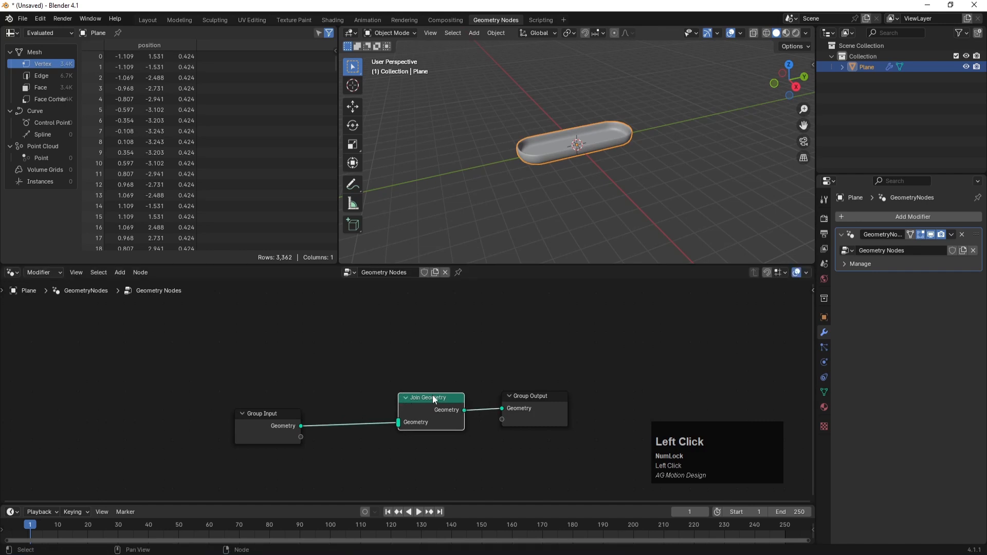
{"action": "left_click_drag", "start_coordinate": [433, 398], "coordinate": [536, 350]}
{"action": "left_click_drag", "start_coordinate": [264, 412], "coordinate": [267, 424]}
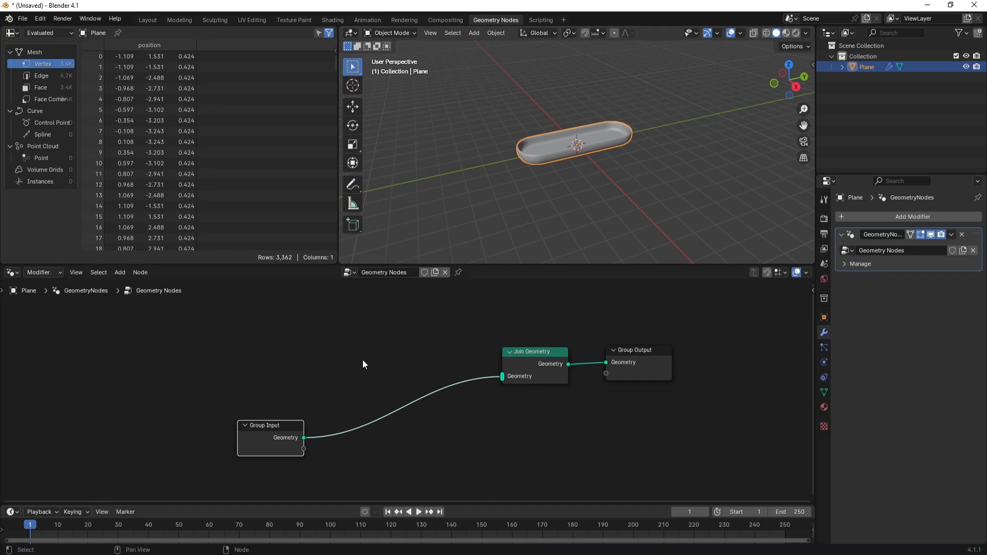
Step: Add a UV Sphere node, connect its Mesh output to Join Geometry, and align it above Group Input
{"action": "scroll", "coordinate": [572, 138], "scroll_direction": "up", "scroll_amount": 2}
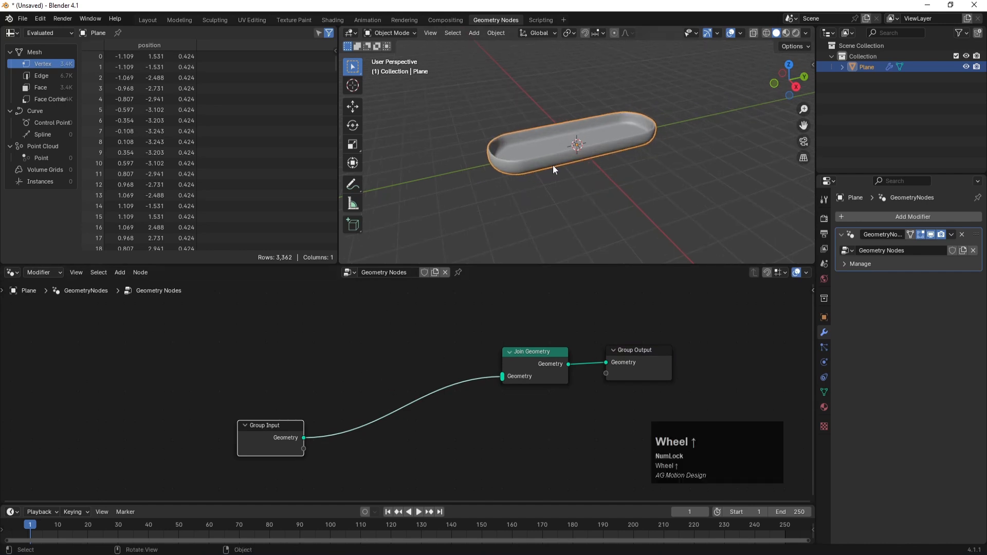
{"action": "middle_click_drag", "start_coordinate": [575, 133], "coordinate": [572, 155], "text": "shift"}
{"action": "key", "text": "space"}
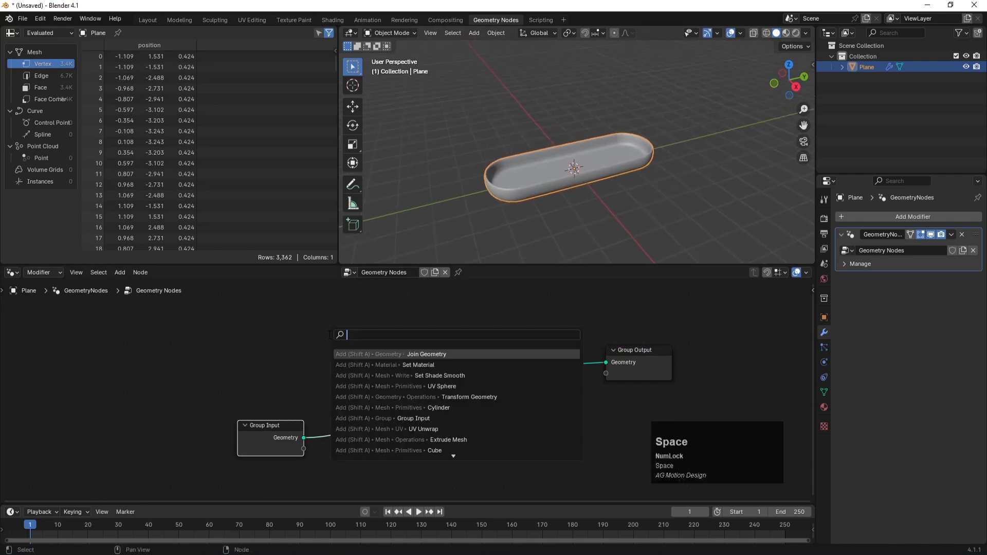
{"action": "type", "text": "uv"}
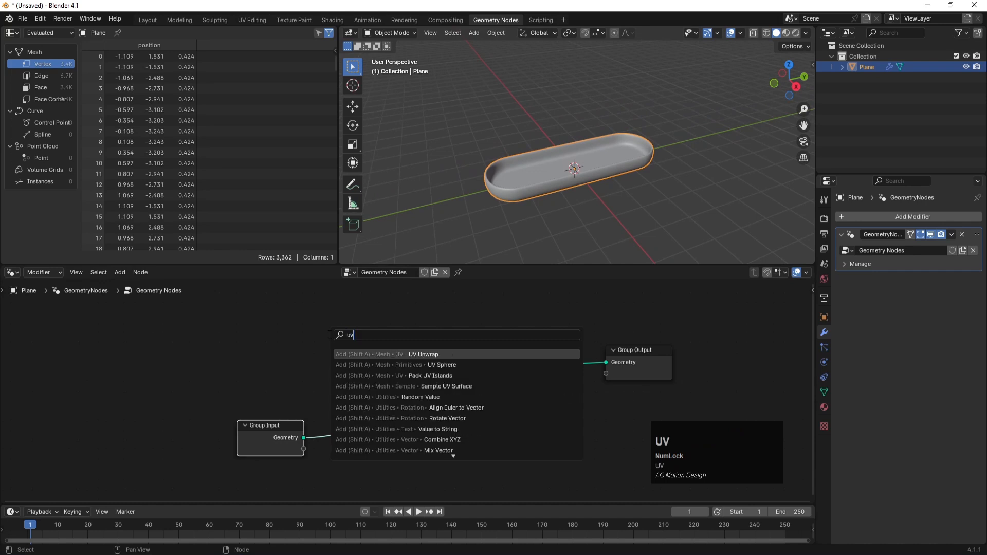
{"action": "left_click", "coordinate": [383, 364]}
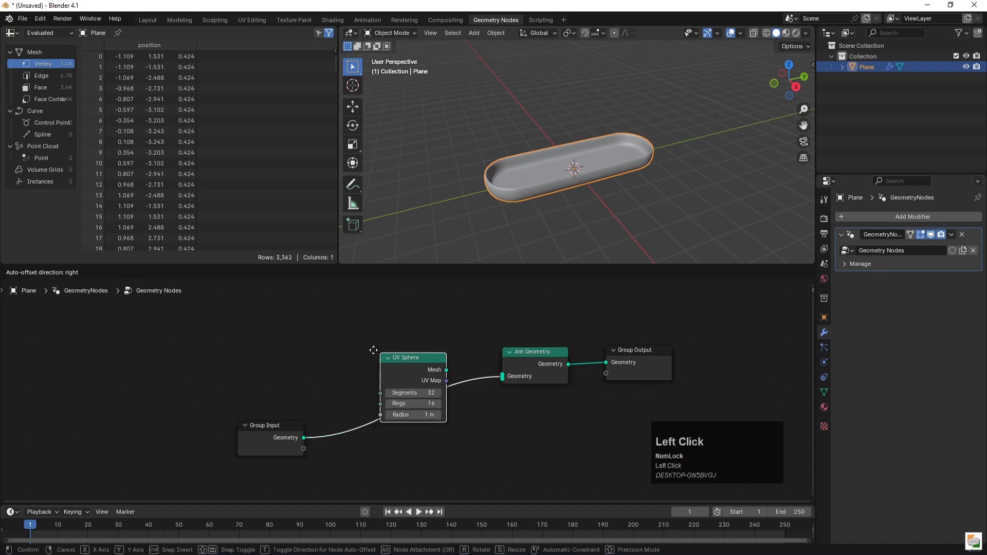
{"action": "left_click", "coordinate": [231, 313]}
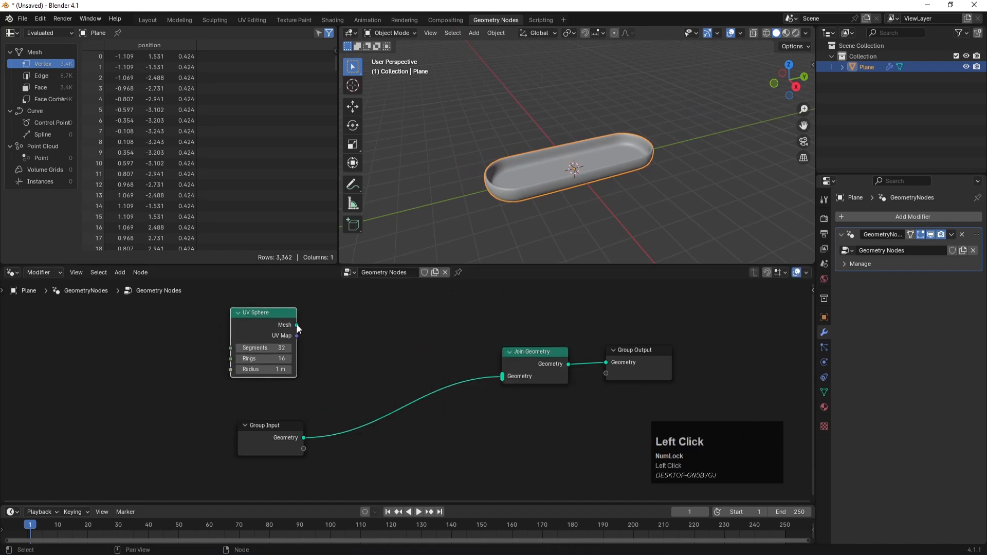
{"action": "left_click_drag", "start_coordinate": [297, 329], "coordinate": [499, 376]}
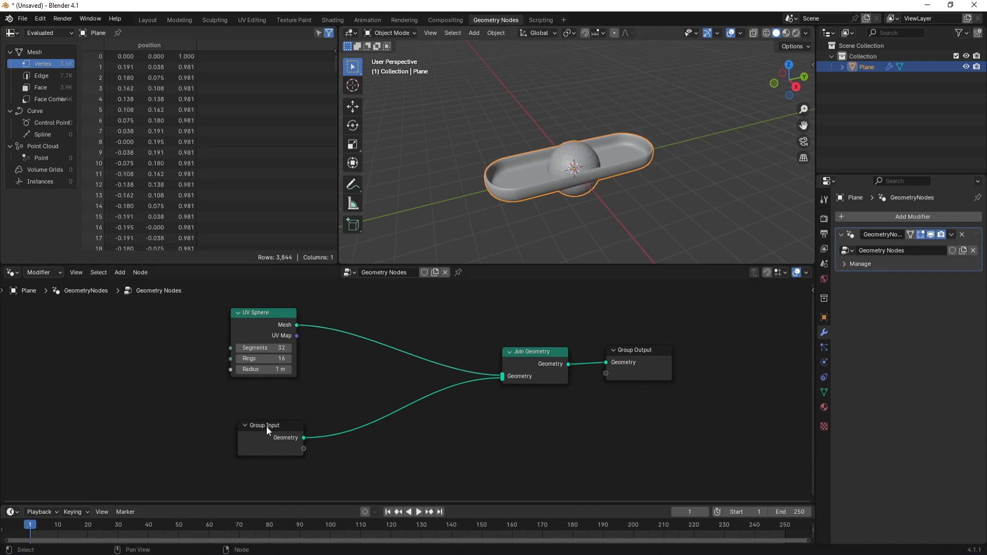
{"action": "left_click_drag", "start_coordinate": [266, 427], "coordinate": [256, 441]}
{"action": "scroll", "coordinate": [261, 310], "scroll_direction": "up", "scroll_amount": 1}
{"action": "left_click_drag", "start_coordinate": [264, 313], "coordinate": [261, 310]}
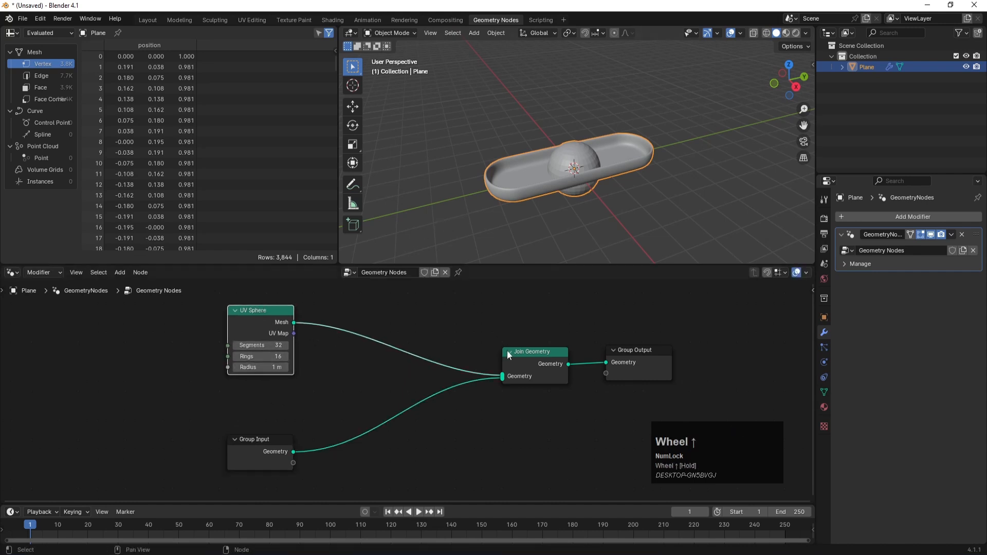
Step: Connect a Viewer node to the Join Geometry output and arrange it above Group Output
{"action": "left_click", "coordinate": [554, 356]}
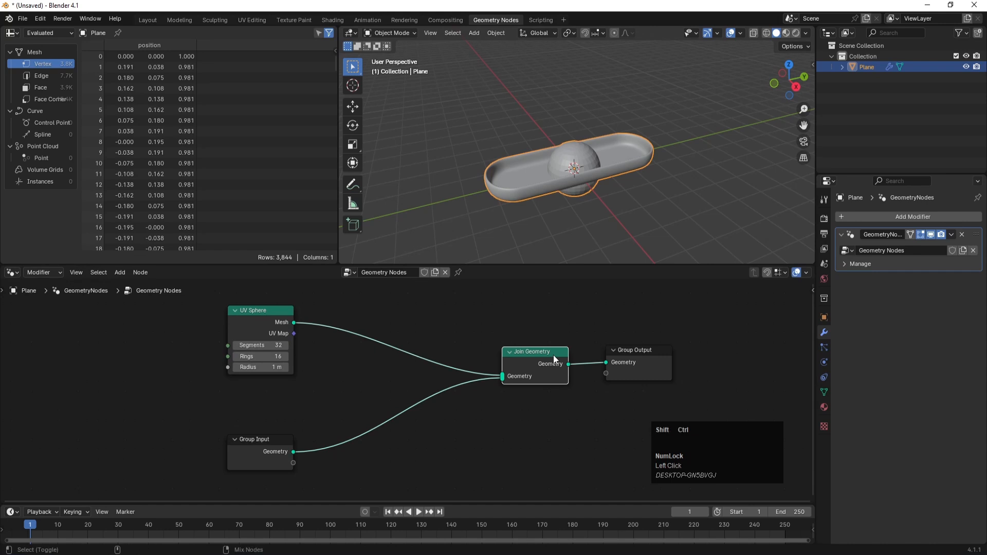
{"action": "left_click", "coordinate": [554, 355], "text": "ctrl+shift"}
{"action": "left_click_drag", "start_coordinate": [634, 364], "coordinate": [635, 329]}
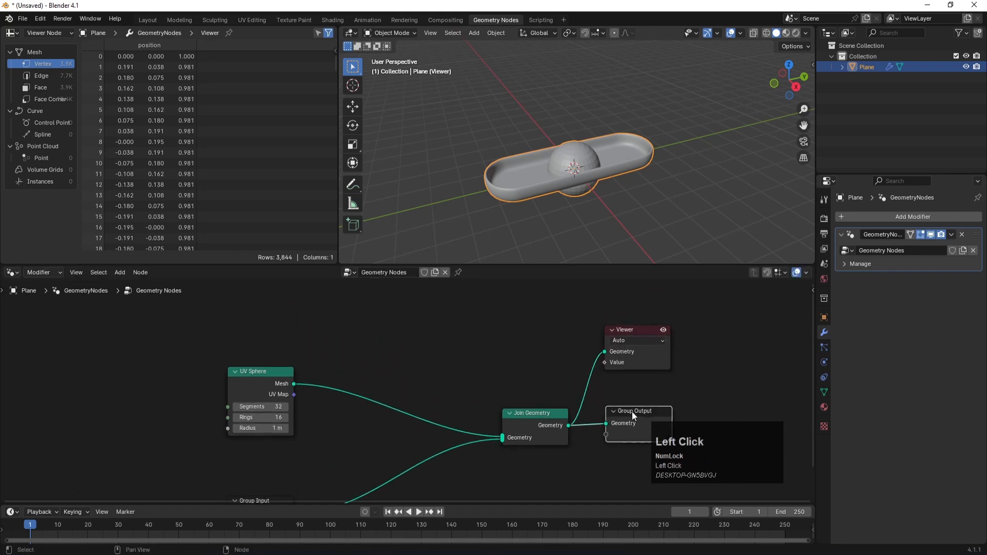
{"action": "left_click_drag", "start_coordinate": [632, 411], "coordinate": [634, 469]}
{"action": "left_click_drag", "start_coordinate": [640, 332], "coordinate": [657, 395]}
Step: Insert a Transform Geometry node between UV Sphere and Join Geometry, and move both sphere nodes up to make room
{"action": "left_click", "coordinate": [244, 374]}
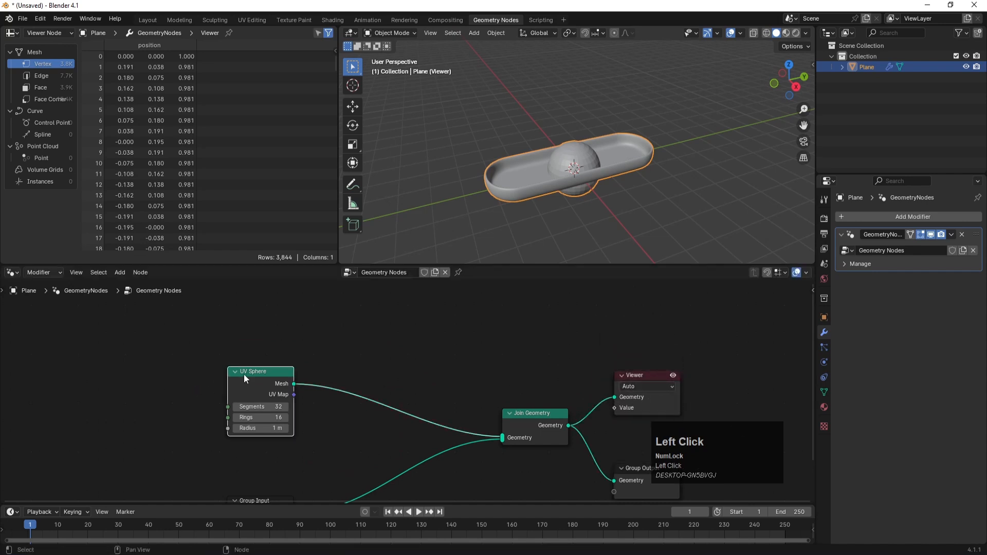
{"action": "middle_click_drag", "start_coordinate": [585, 166], "coordinate": [576, 157]}
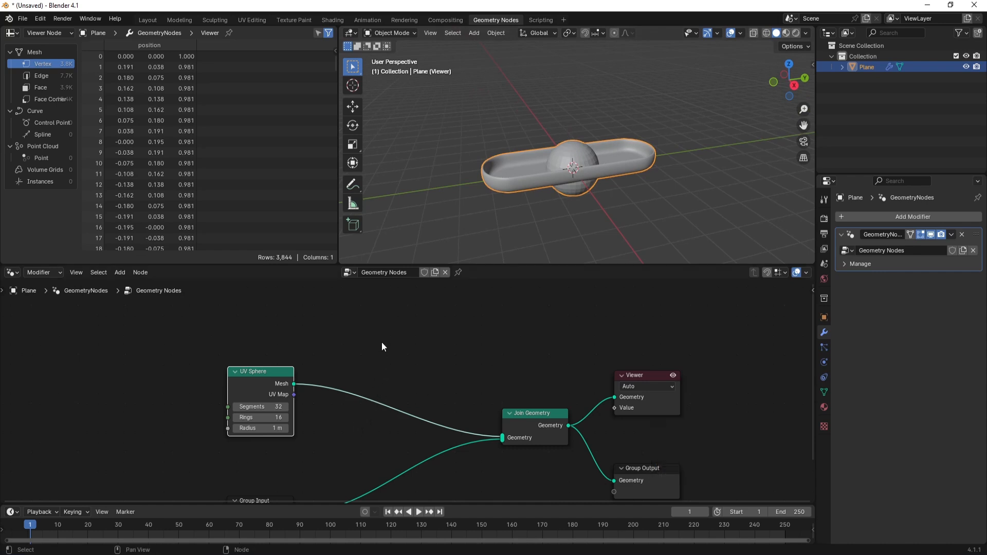
{"action": "key", "text": "space"}
{"action": "type", "text": "tran"}
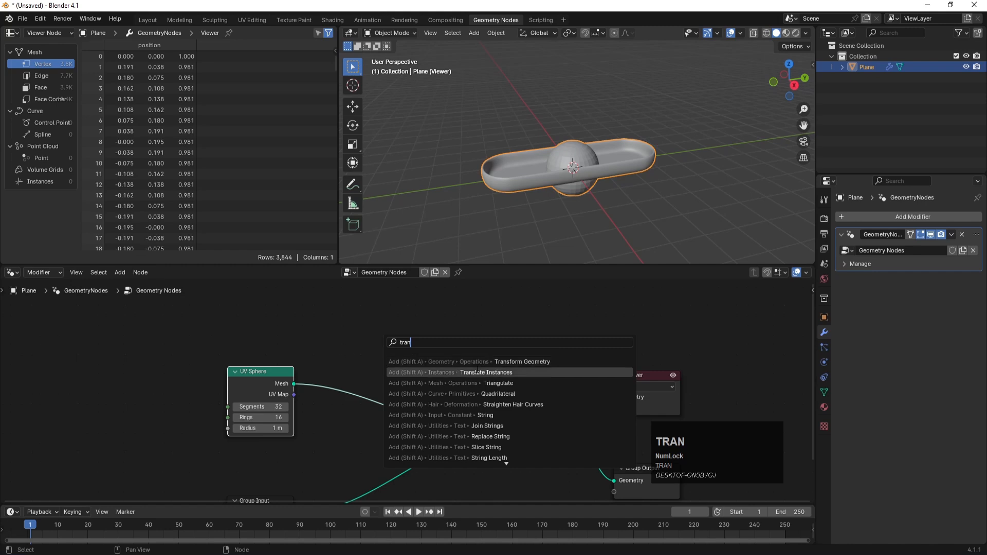
{"action": "left_click", "coordinate": [406, 362]}
{"action": "left_click", "coordinate": [355, 370]}
{"action": "scroll", "coordinate": [280, 379], "scroll_direction": "down", "scroll_amount": 2}
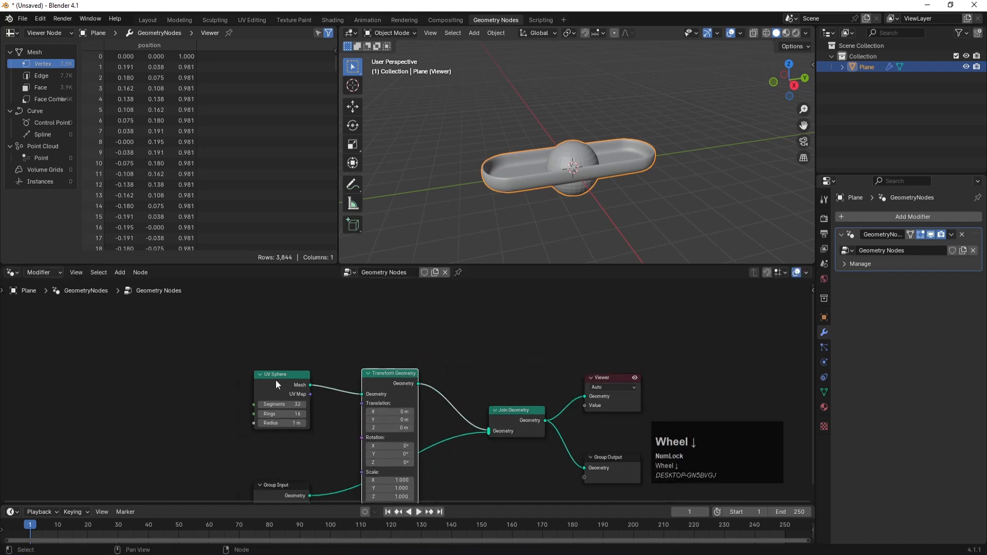
{"action": "left_click_drag", "start_coordinate": [269, 346], "coordinate": [403, 378]}
{"action": "left_click_drag", "start_coordinate": [395, 374], "coordinate": [387, 307]}
{"action": "left_click_drag", "start_coordinate": [275, 315], "coordinate": [239, 308]}
Step: Insert a Set Shade Smooth node between UV Sphere and Transform Geometry, and space the nodes evenly
{"action": "left_click", "coordinate": [319, 344]}
{"action": "scroll", "coordinate": [591, 128], "scroll_direction": "up", "scroll_amount": 3}
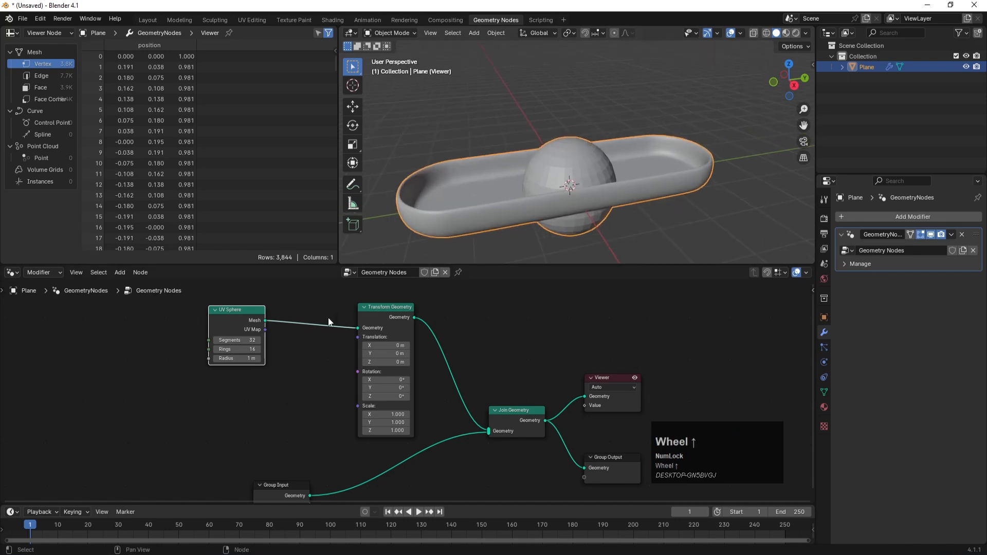
{"action": "key", "text": "space"}
{"action": "type", "text": "shad"}
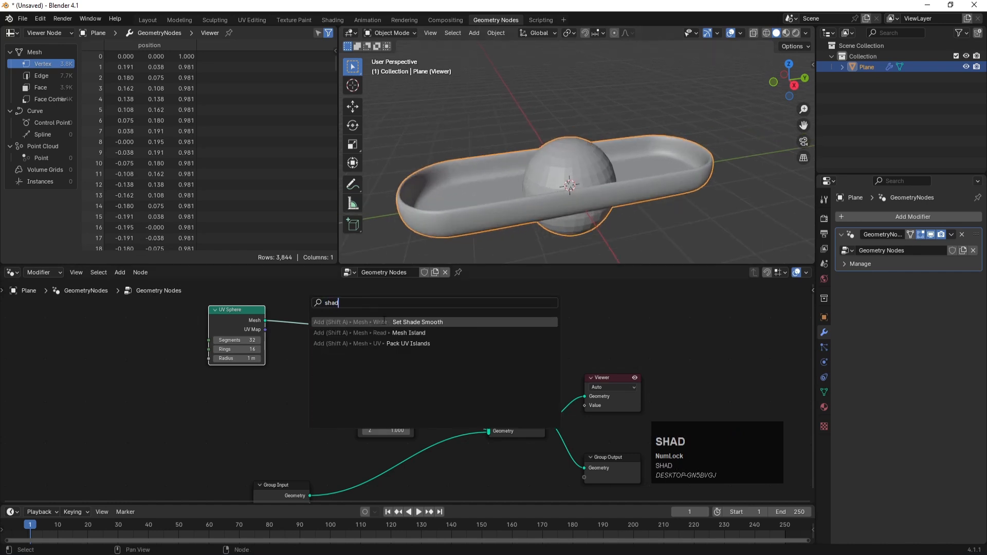
{"action": "left_click", "coordinate": [385, 322]}
{"action": "left_click", "coordinate": [283, 304]}
{"action": "left_click_drag", "start_coordinate": [247, 310], "coordinate": [194, 309]}
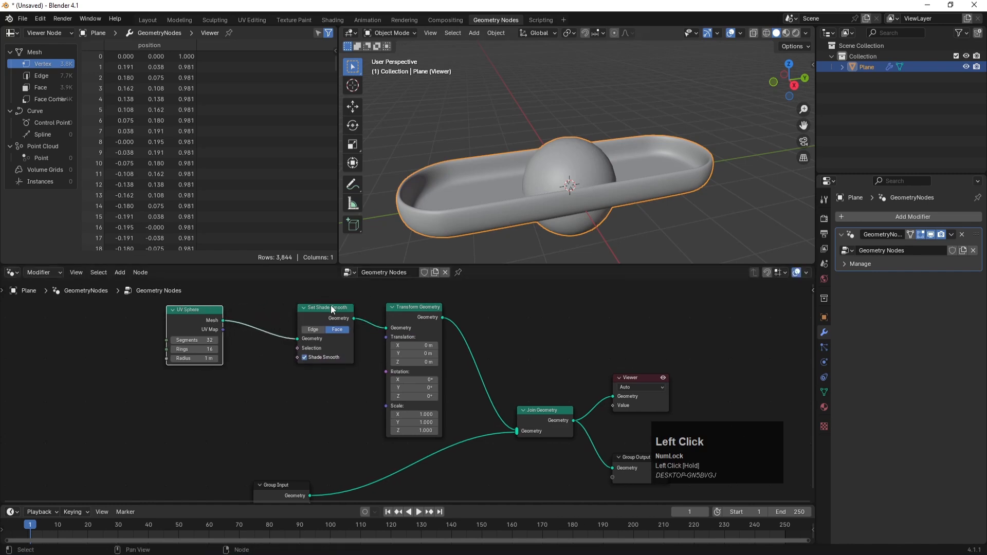
{"action": "left_click_drag", "start_coordinate": [331, 308], "coordinate": [318, 308]}
Step: Create a new material for the tray object and name it Plane
{"action": "left_click", "coordinate": [416, 217]}
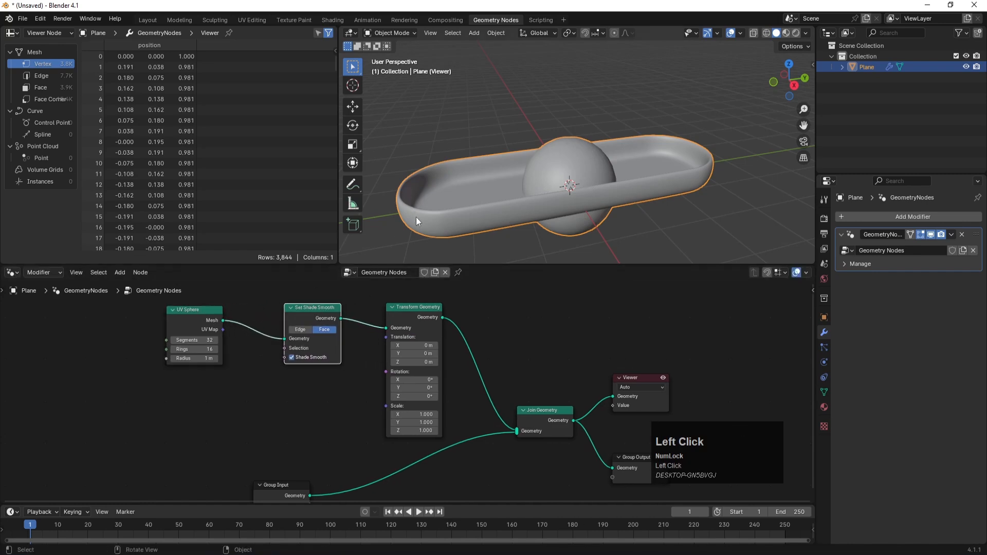
{"action": "left_click", "coordinate": [824, 407]}
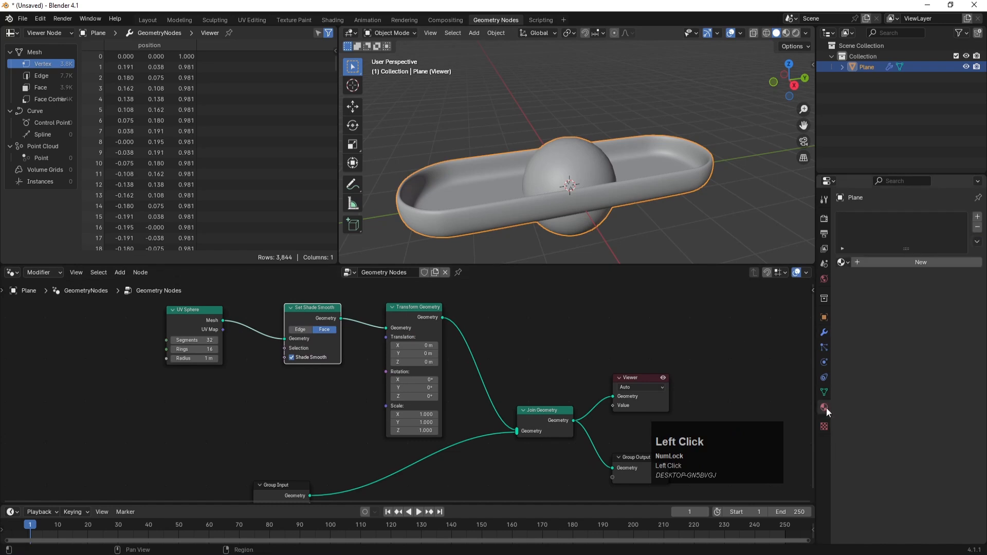
{"action": "left_click", "coordinate": [877, 263]}
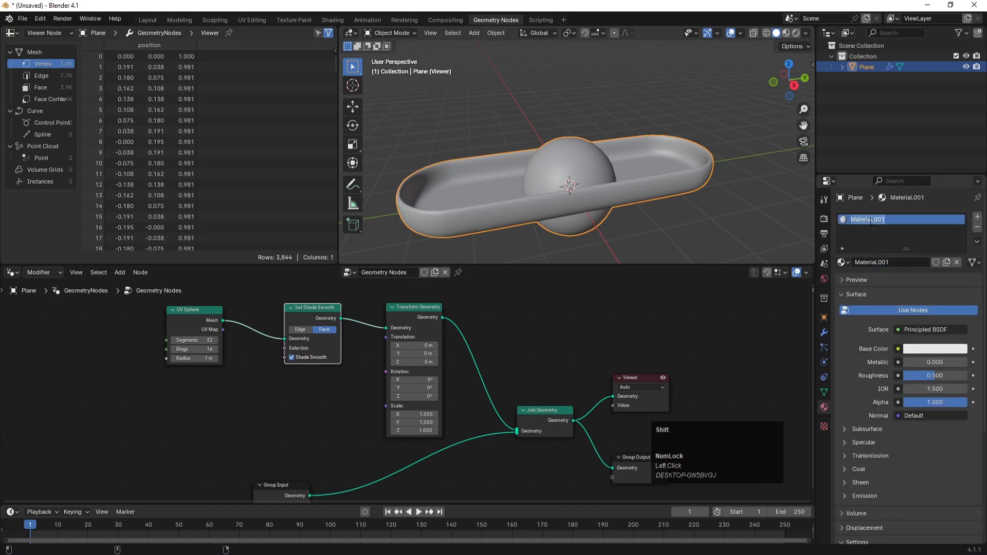
{"action": "type", "text": "Plane"}
{"action": "key", "text": "Return"}
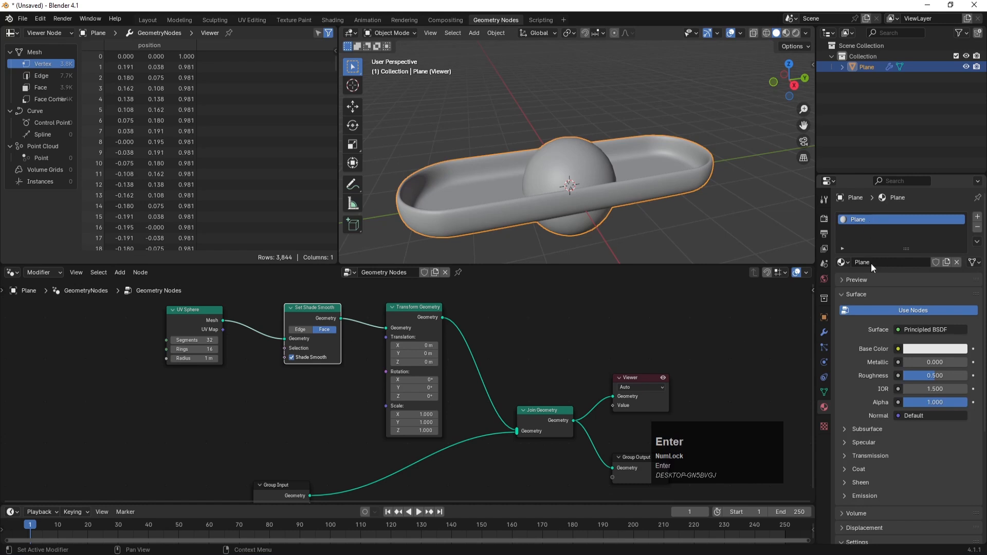
Step: Give the Plane material a light cyan-blue base color and switch the viewport to Material Preview
{"action": "left_click", "coordinate": [936, 349]}
{"action": "left_click_drag", "start_coordinate": [905, 217], "coordinate": [916, 184]}
{"action": "key", "text": "z"}
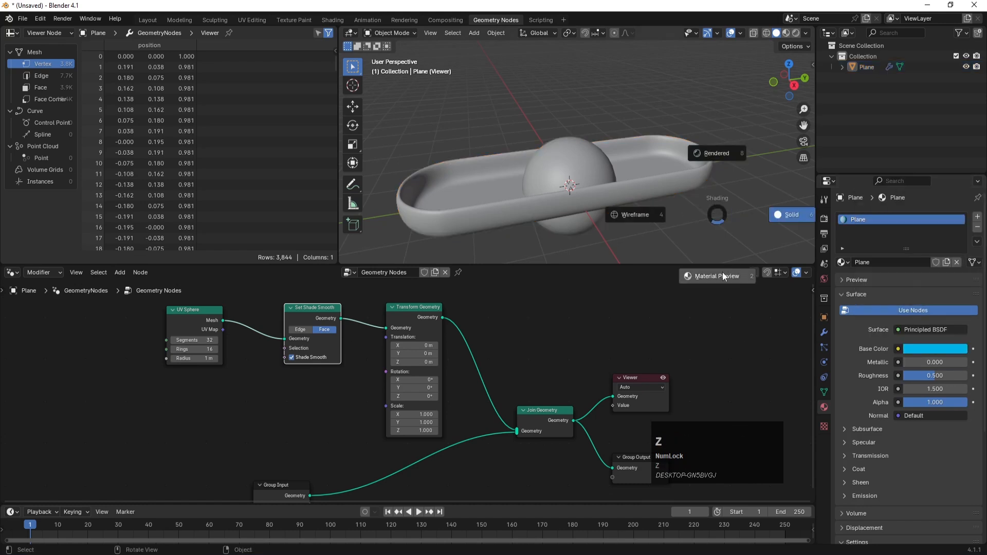
{"action": "left_click", "coordinate": [722, 273]}
{"action": "middle_click_drag", "start_coordinate": [627, 203], "coordinate": [651, 166]}
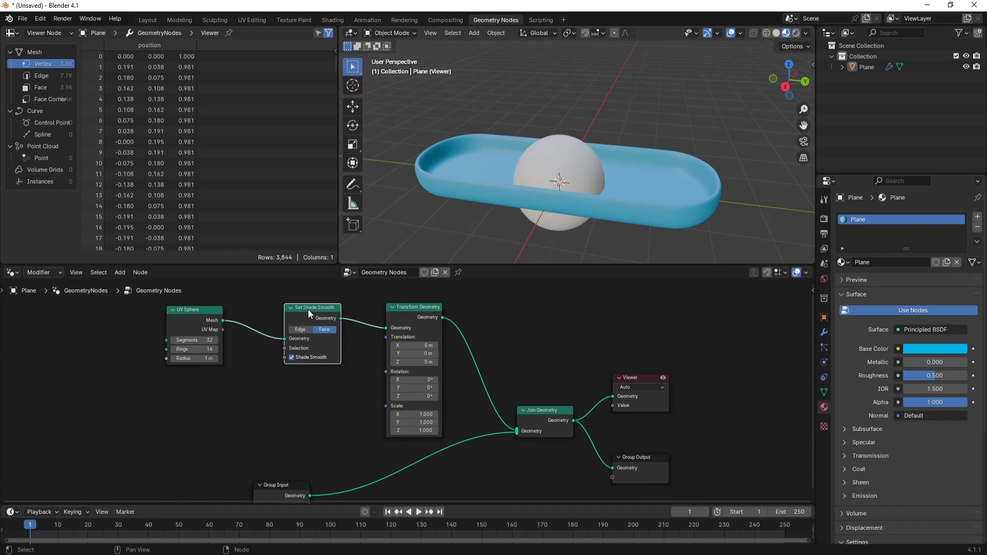
Step: Change the Plane material's base color to near-white with hue 0.552, saturation 0.079 and value 0.801
{"action": "left_click_drag", "start_coordinate": [309, 314], "coordinate": [306, 314]}
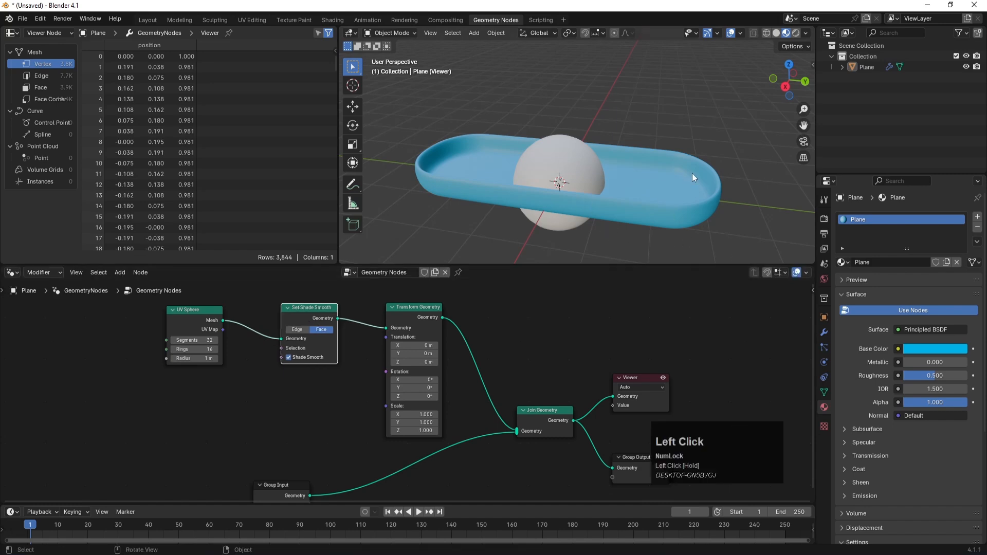
{"action": "left_click", "coordinate": [936, 350]}
{"action": "left_click_drag", "start_coordinate": [919, 183], "coordinate": [927, 186]}
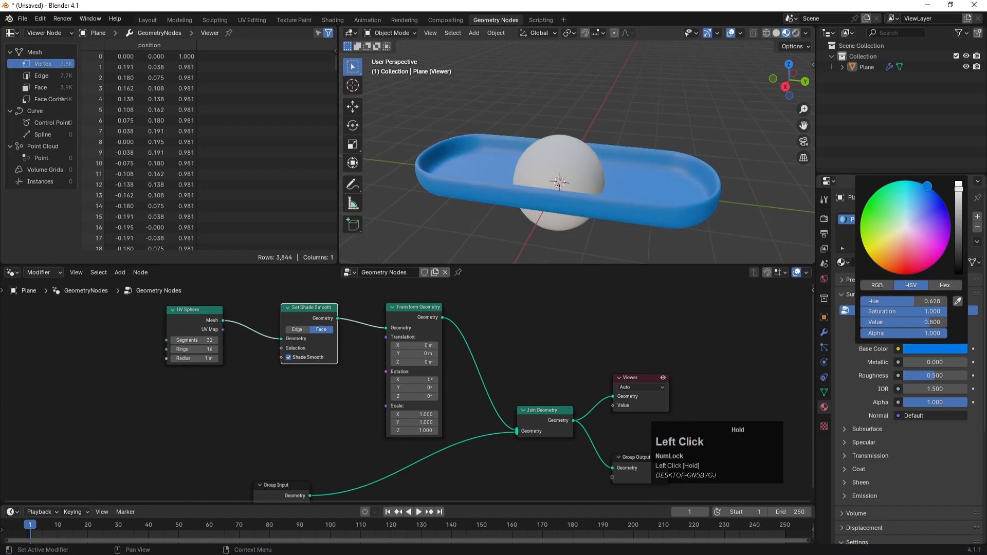
{"action": "left_click", "coordinate": [925, 351]}
{"action": "mouse_move", "coordinate": [914, 235]}
{"action": "left_mouse_down"}
{"action": "mouse_move", "coordinate": [909, 219]}
{"action": "mouse_move", "coordinate": [908, 230]}
{"action": "left_mouse_up"}
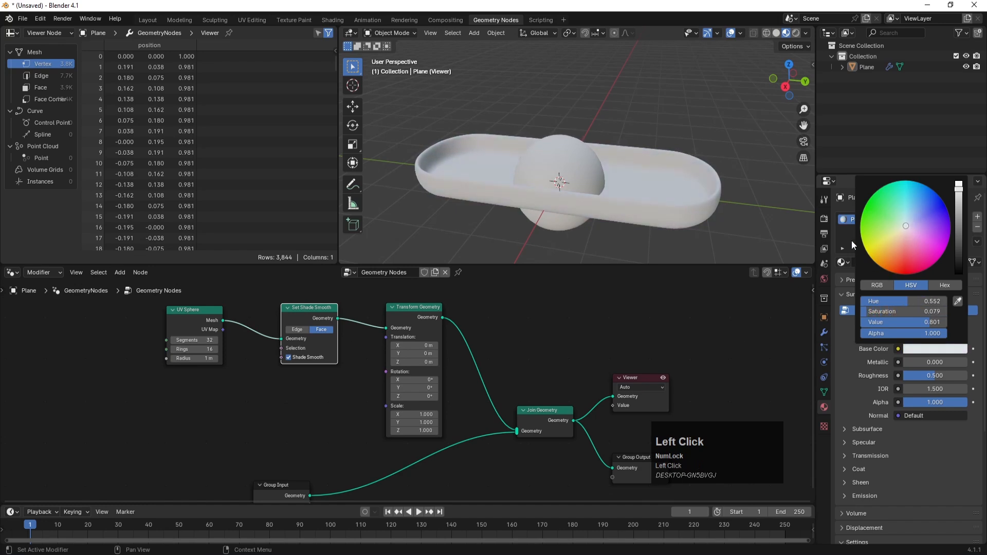
Step: Add a second material slot to the tray object with a new material named red
{"action": "left_click", "coordinate": [977, 221]}
{"action": "left_click", "coordinate": [913, 283]}
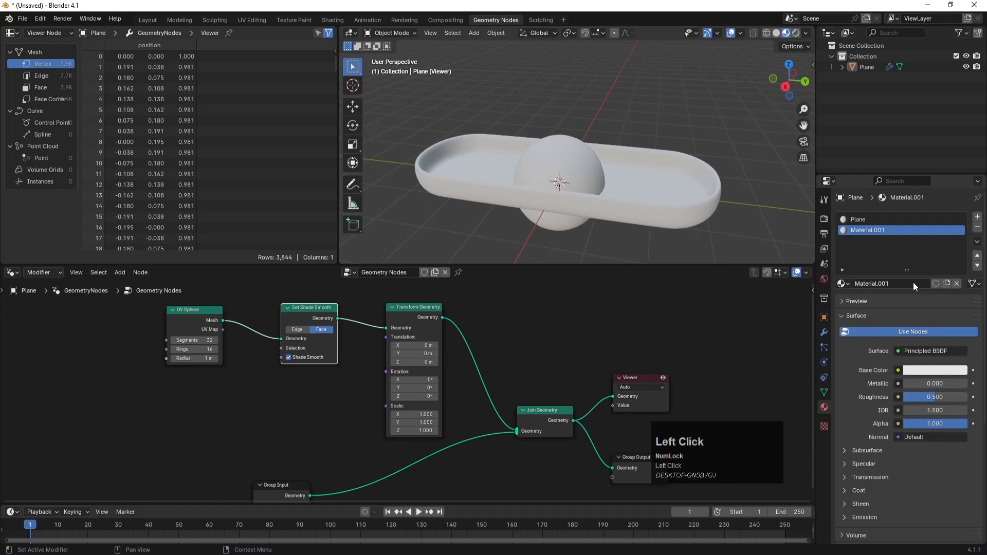
{"action": "double_click", "coordinate": [867, 231]}
{"action": "type", "text": "red"}
{"action": "key", "text": "Return"}
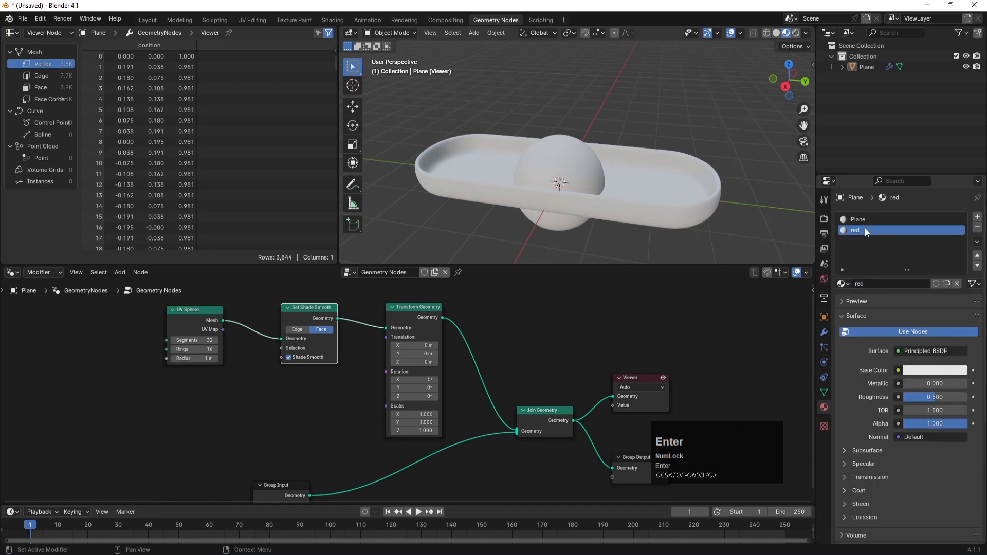
Step: Set the red material's base color to hue 0.003, saturation 1.000 and value 0.800, and reselect the Plane slot
{"action": "left_click", "coordinate": [931, 370]}
{"action": "left_click", "coordinate": [903, 289]}
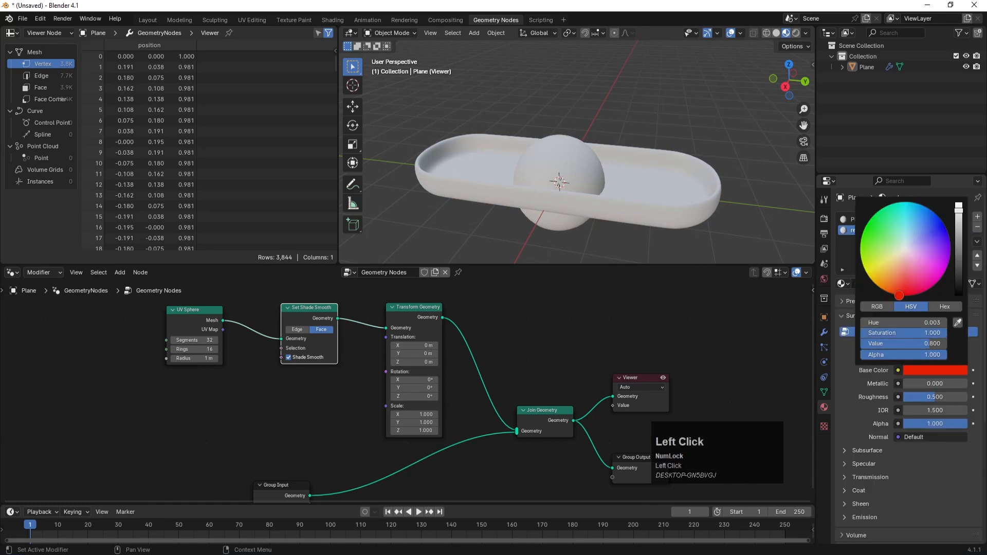
{"action": "left_click", "coordinate": [740, 334]}
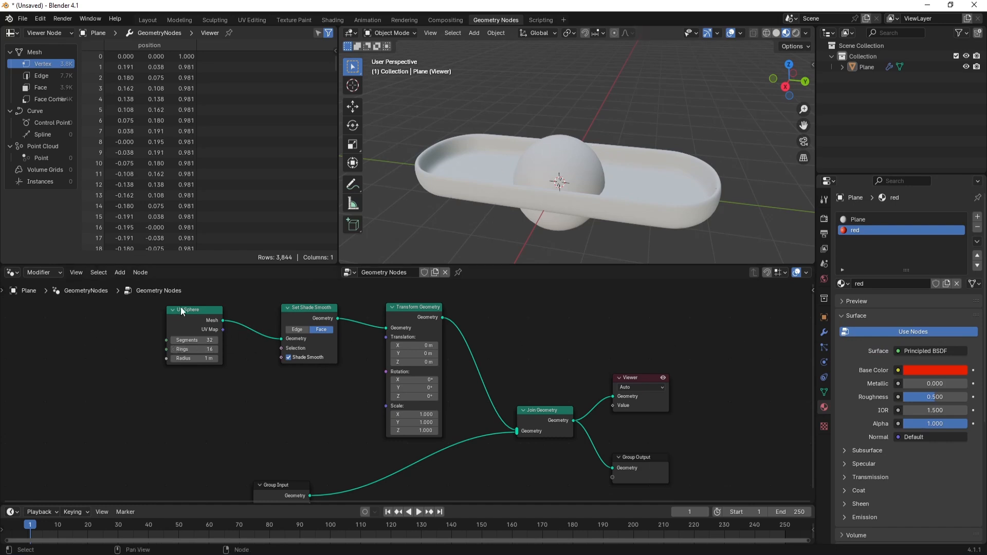
{"action": "left_click", "coordinate": [869, 220]}
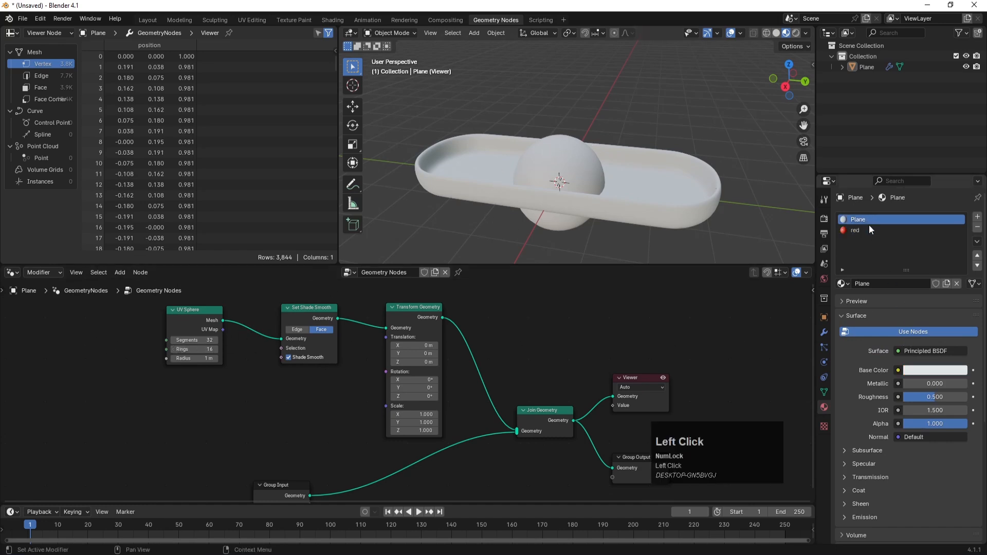
Step: Make room and insert a Set Material node using the red material between Set Shade Smooth and Transform Geometry
{"action": "scroll", "coordinate": [368, 437], "scroll_direction": "down", "scroll_amount": 1}
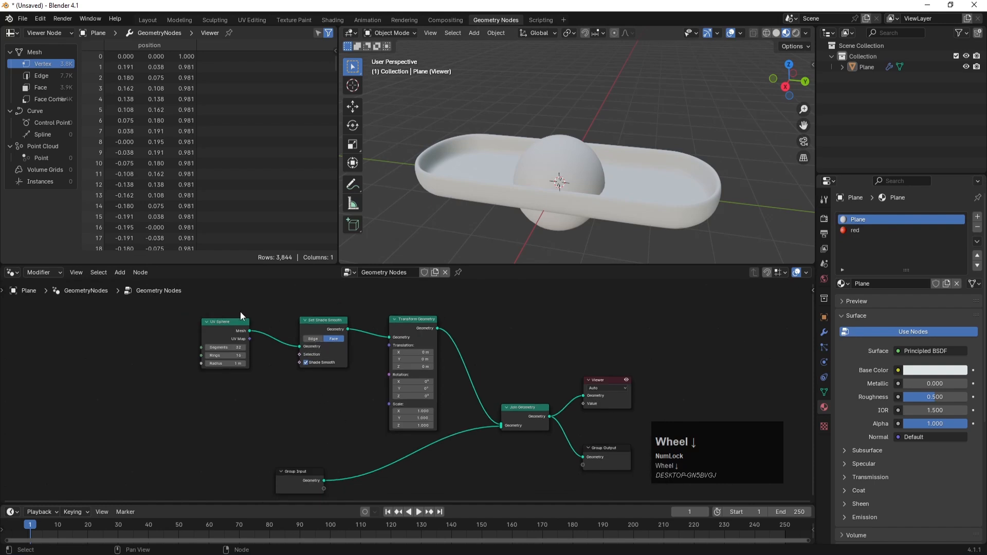
{"action": "mouse_move", "coordinate": [240, 311]}
{"action": "left_mouse_down"}
{"action": "mouse_move", "coordinate": [310, 332]}
{"action": "mouse_move", "coordinate": [247, 328]}
{"action": "left_mouse_up"}
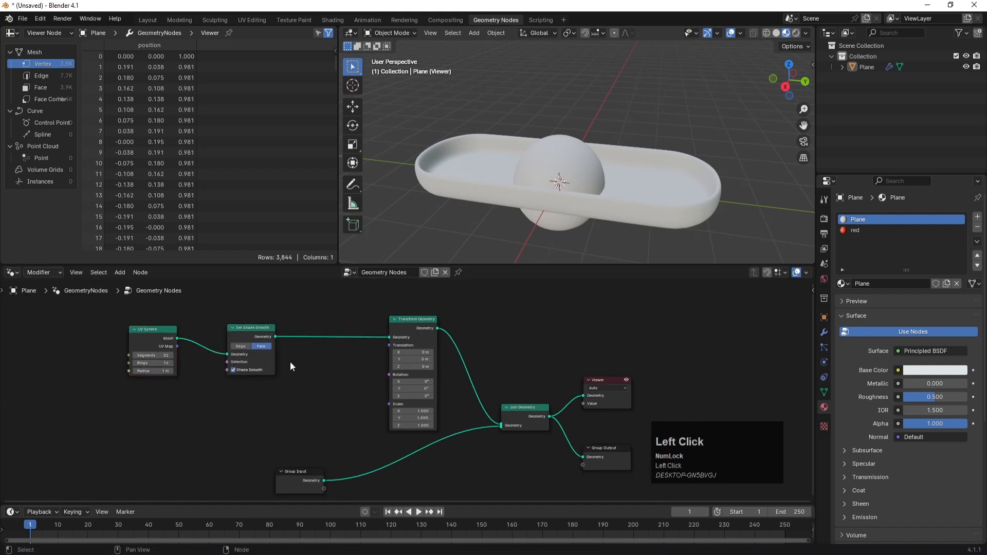
{"action": "key", "text": "space"}
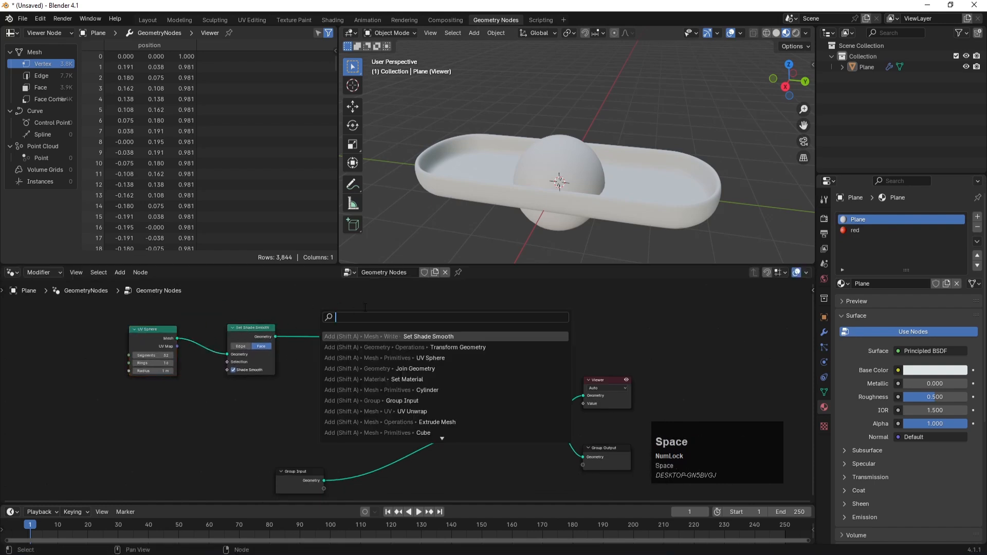
{"action": "left_click", "coordinate": [403, 380]}
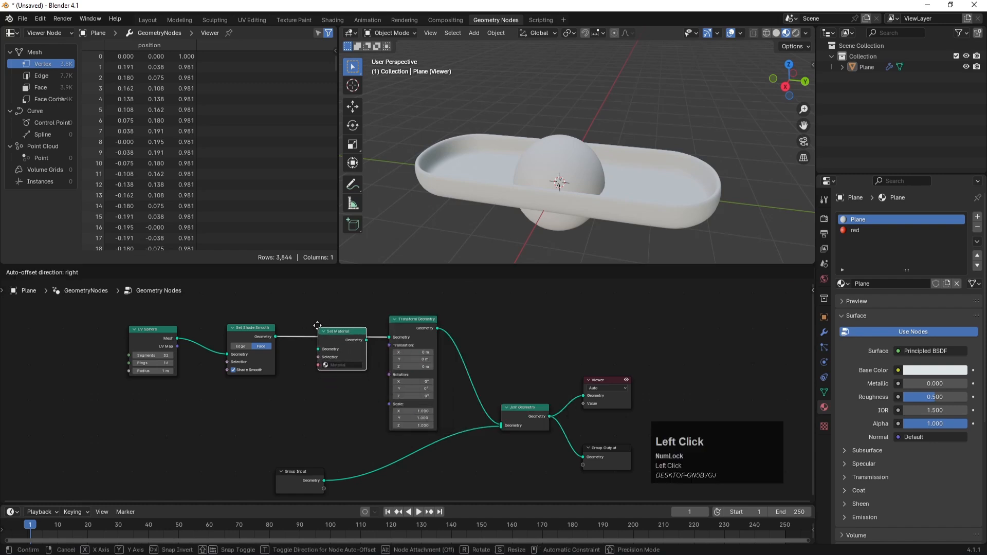
{"action": "left_click", "coordinate": [318, 326]}
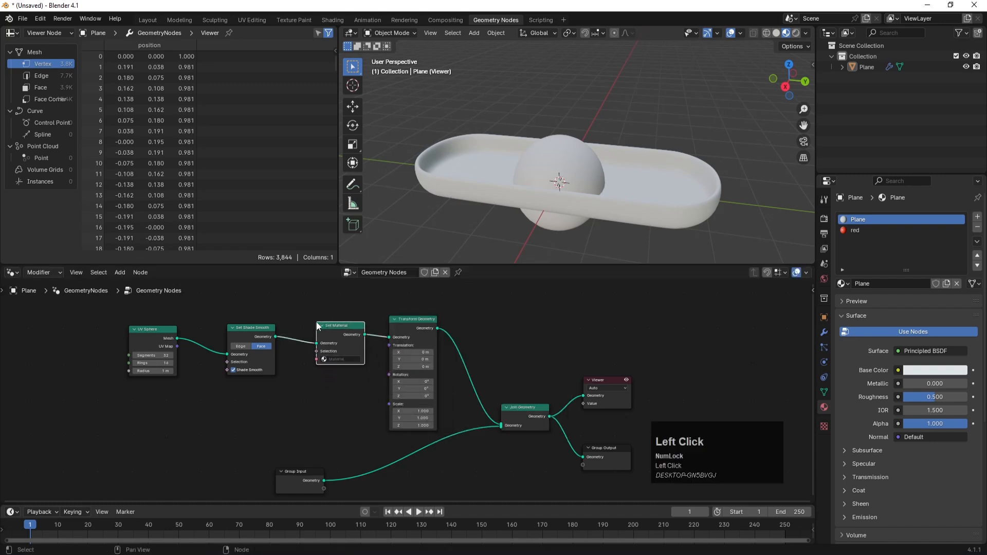
{"action": "left_click", "coordinate": [337, 359]}
{"action": "left_click", "coordinate": [342, 385]}
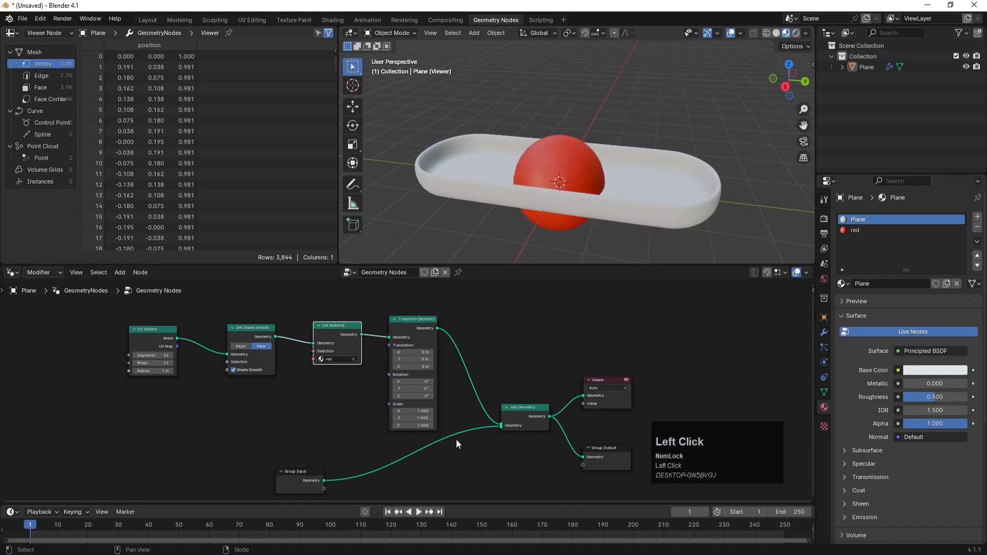
Step: Insert a Set Material node between Group Input and Join Geometry and assign the Plane material in it
{"action": "key", "text": "space"}
{"action": "left_click", "coordinate": [514, 443]}
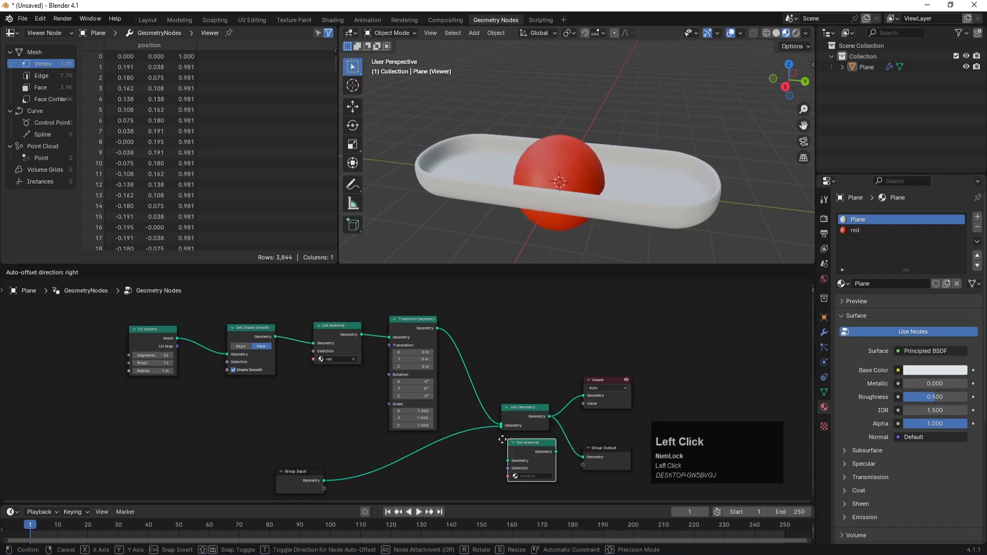
{"action": "left_click", "coordinate": [418, 457]}
{"action": "left_click", "coordinate": [422, 479]}
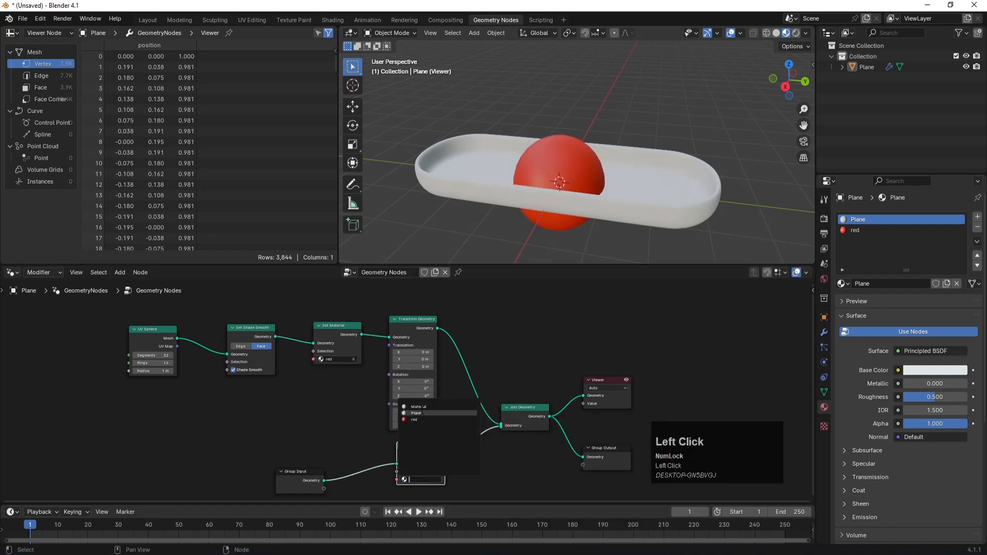
{"action": "left_click", "coordinate": [415, 413]}
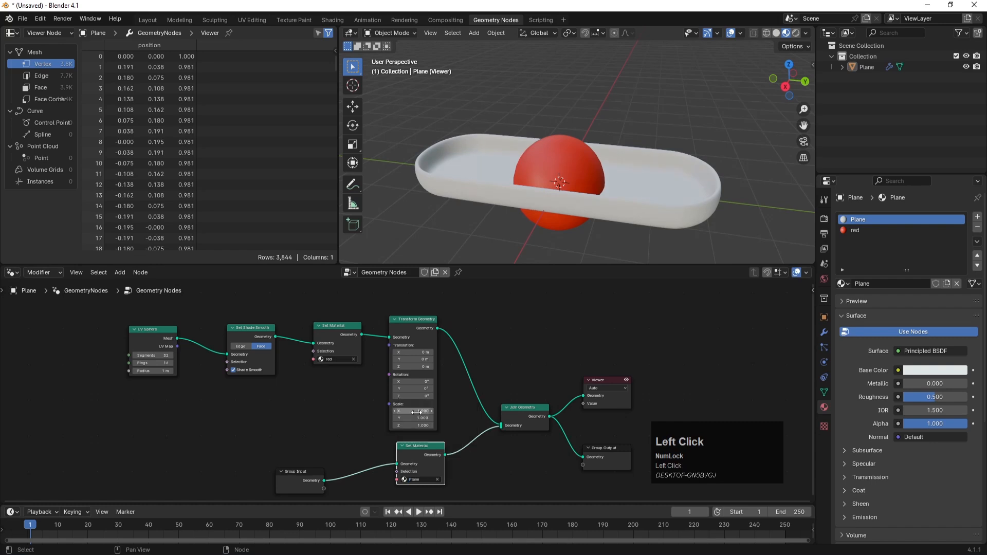
Step: Examine the sphere's fit inside the tray from the top view in wireframe and solid shading
{"action": "left_click", "coordinate": [366, 399]}
{"action": "left_click", "coordinate": [554, 169]}
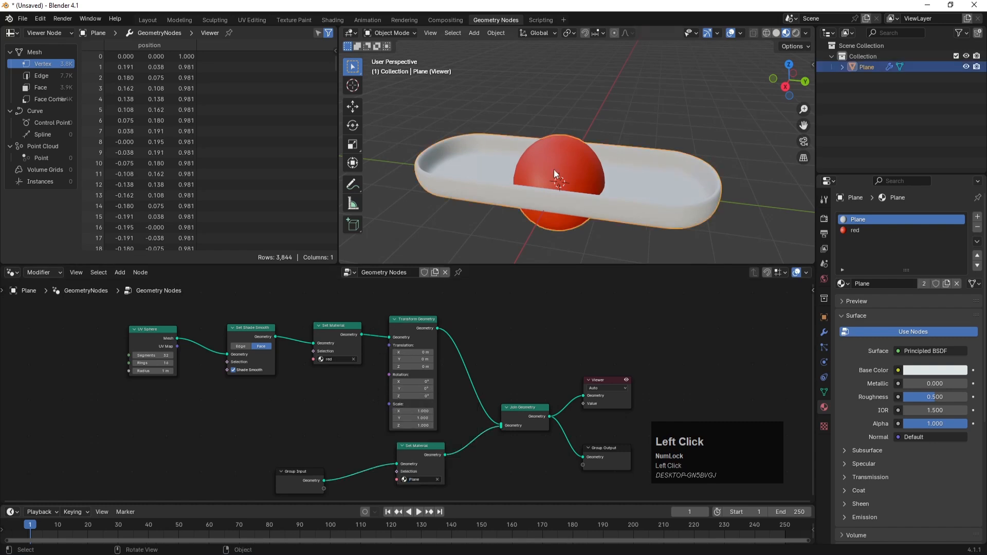
{"action": "middle_click_drag", "start_coordinate": [569, 145], "coordinate": [569, 184]}
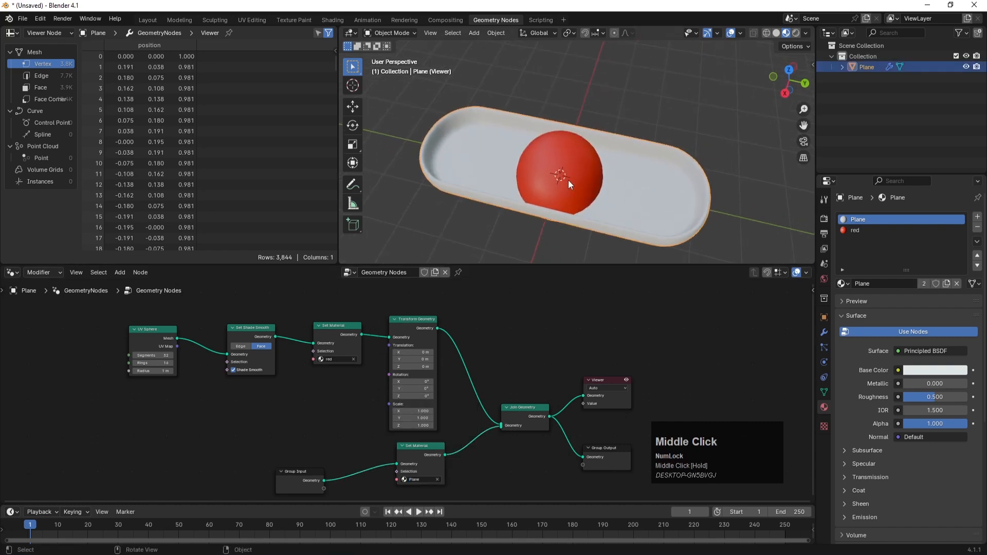
{"action": "key", "text": "KP_7"}
{"action": "key", "text": "z"}
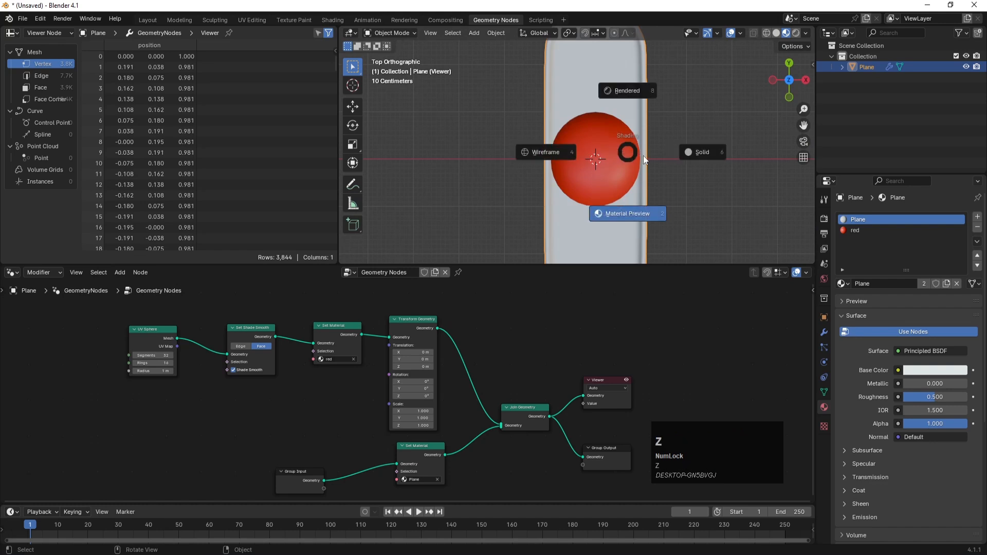
{"action": "left_click", "coordinate": [562, 162]}
{"action": "scroll", "coordinate": [575, 162], "scroll_direction": "up", "scroll_amount": 2}
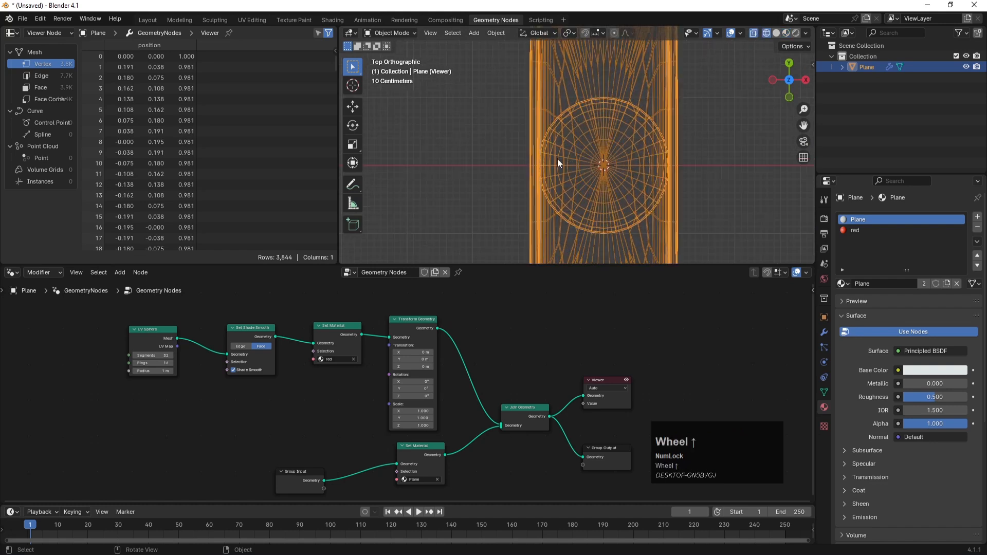
{"action": "key", "text": "z"}
{"action": "left_click", "coordinate": [637, 159]}
{"action": "scroll", "coordinate": [661, 191], "scroll_direction": "down", "scroll_amount": 2}
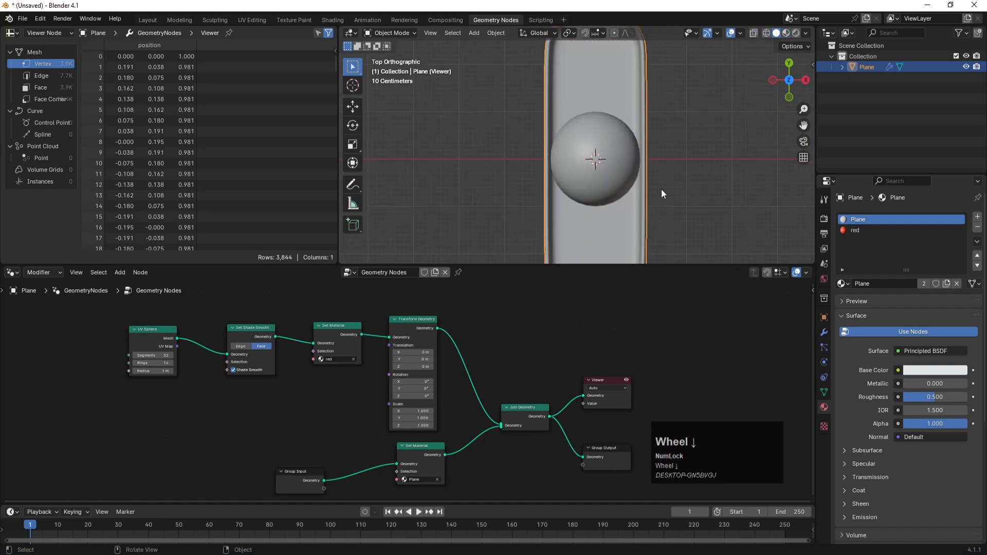
Step: Show the model from the right side in solid shading with X-ray on to examine the sphere's height against the tray
{"action": "key", "text": "KP_3"}
{"action": "left_click", "coordinate": [570, 208]}
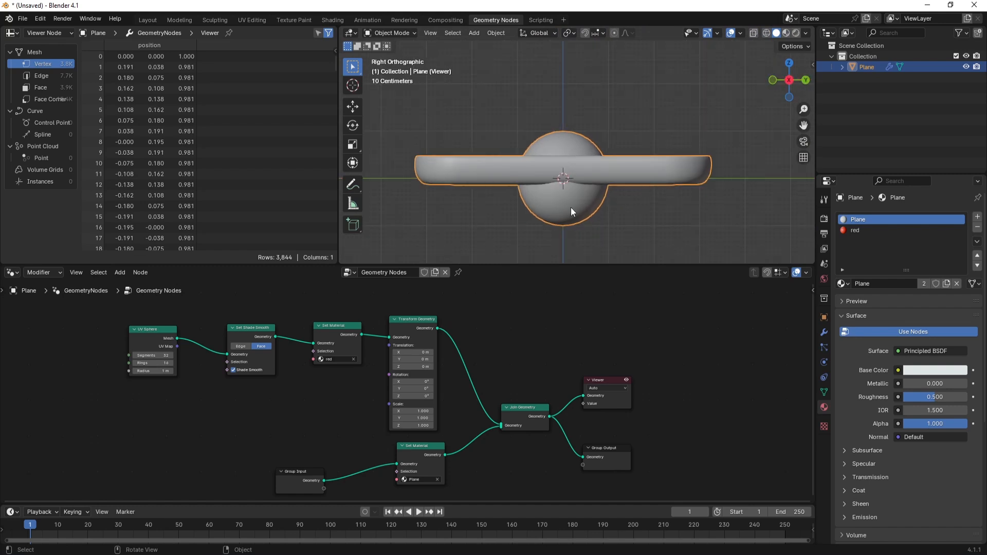
{"action": "key", "text": "z"}
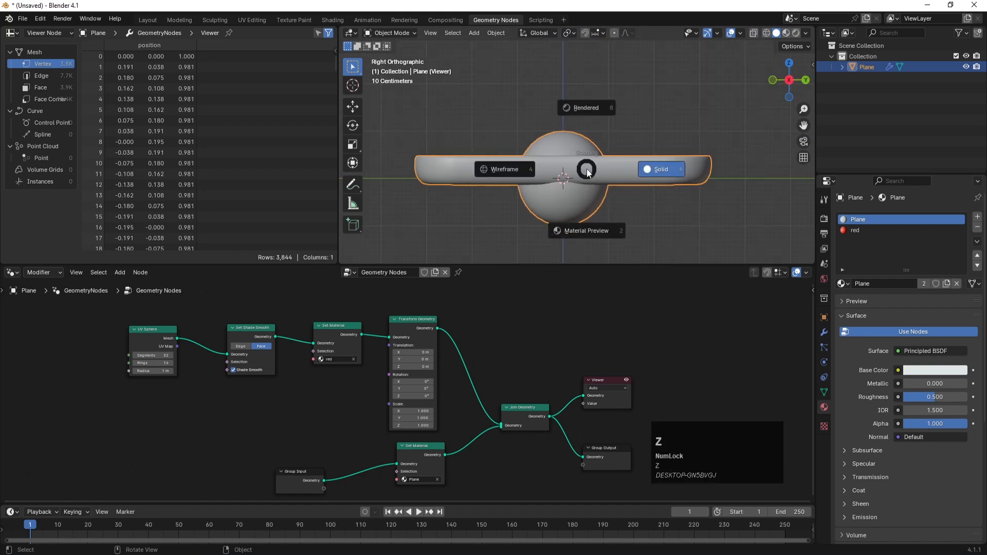
{"action": "left_click", "coordinate": [579, 201]}
{"action": "key", "text": "alt+z"}
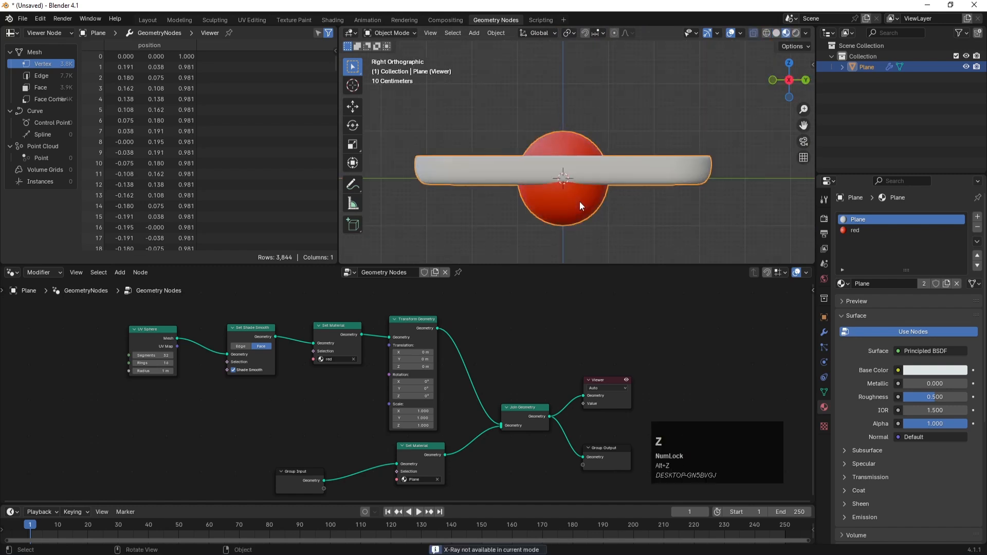
{"action": "left_click", "coordinate": [625, 215]}
{"action": "key", "text": "z"}
{"action": "left_click", "coordinate": [704, 196]}
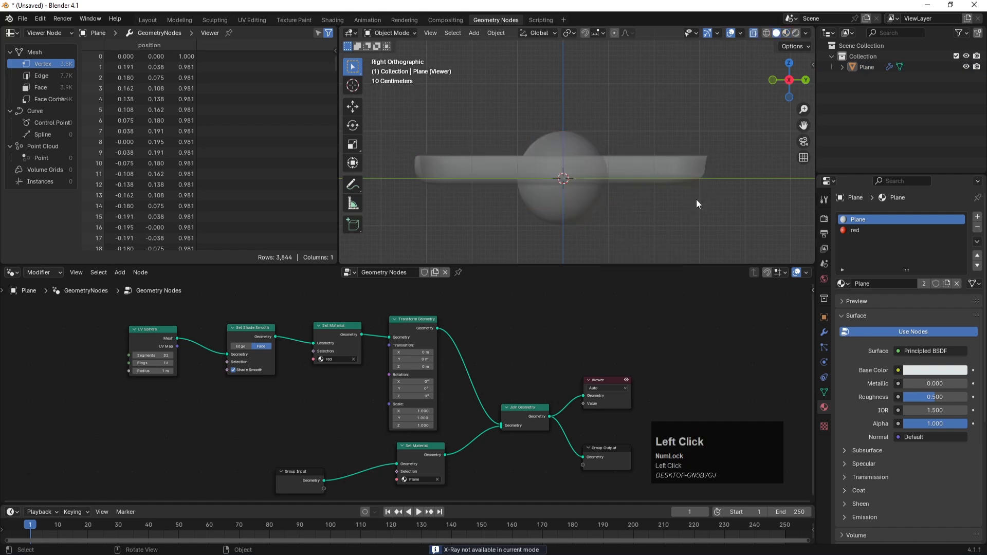
{"action": "key", "text": "alt+z"}
{"action": "key", "text": "alt+z"}
{"action": "left_click", "coordinate": [625, 205]}
Step: Raise the sphere by setting the Transform Geometry node's Z translation to 1 m
{"action": "left_click", "coordinate": [409, 318]}
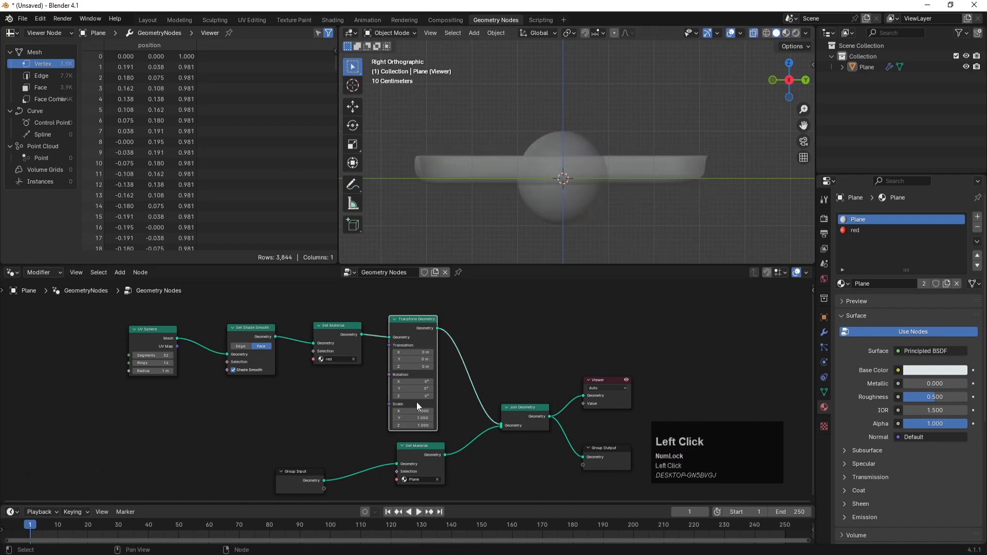
{"action": "scroll", "coordinate": [419, 380], "scroll_direction": "up", "scroll_amount": 1}
{"action": "left_click_drag", "start_coordinate": [421, 354], "coordinate": [439, 362]}
{"action": "key", "text": "ctrl+z"}
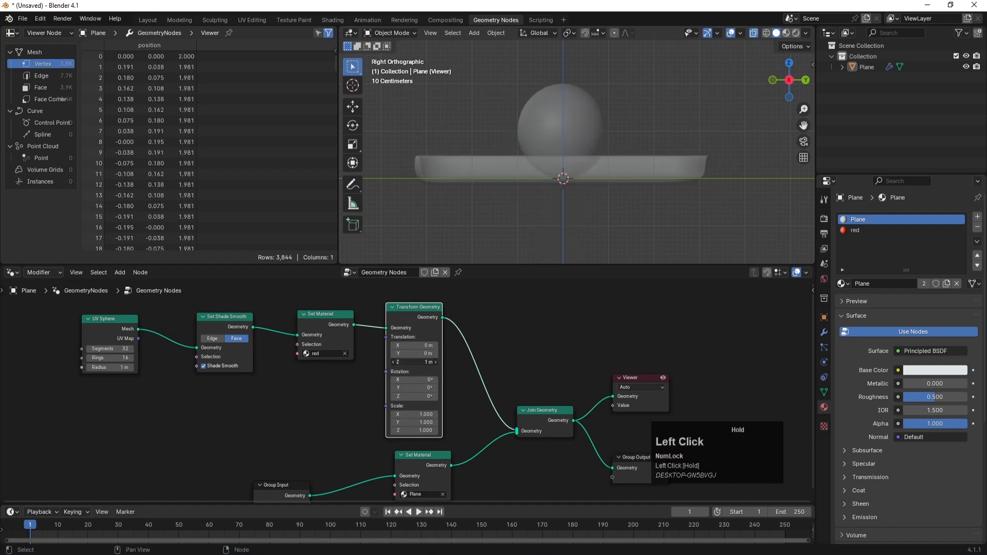
Step: Switch the viewport to wireframe and examine how the sphere's underside meets the tray floor
{"action": "scroll", "coordinate": [594, 169], "scroll_direction": "up", "scroll_amount": 1}
{"action": "key", "text": "z"}
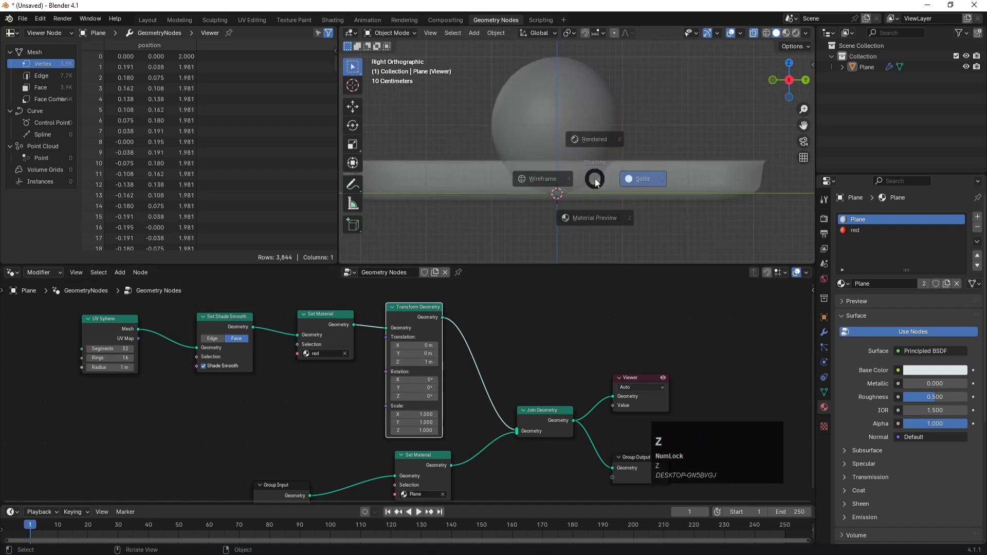
{"action": "left_click", "coordinate": [534, 183]}
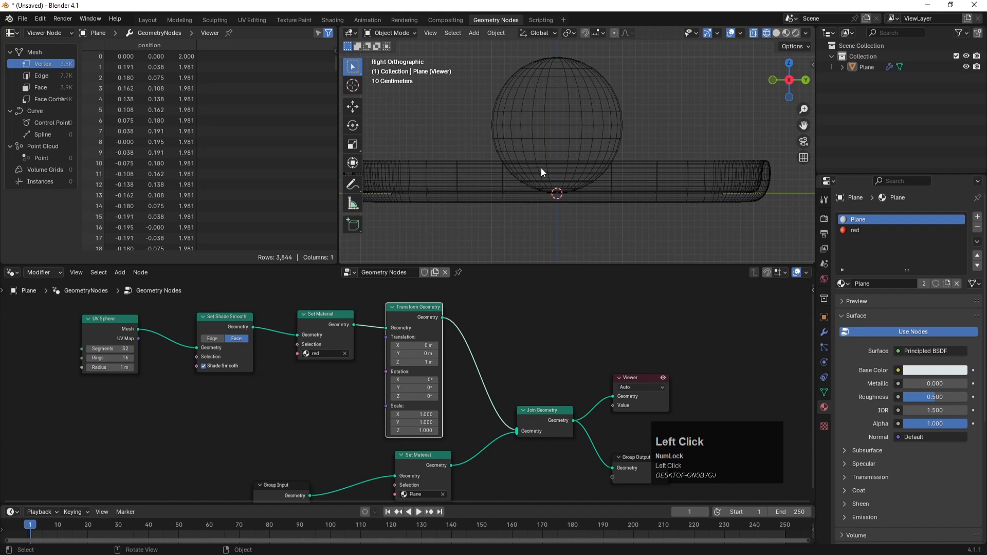
{"action": "scroll", "coordinate": [541, 173], "scroll_direction": "up", "scroll_amount": 1}
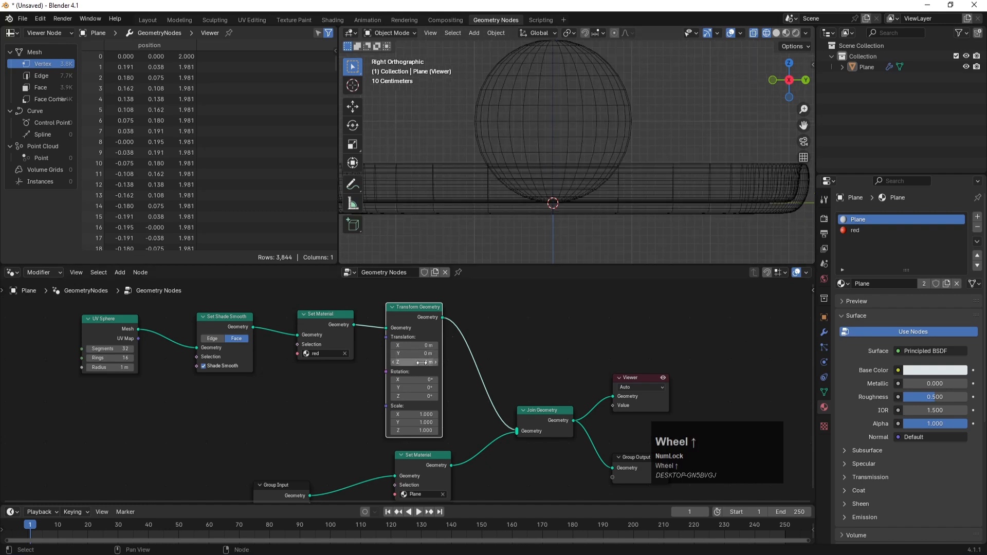
Step: Shift the sphere toward one end of the tray by setting the Transform Geometry node's Y translation to -2.2 m
{"action": "mouse_move", "coordinate": [424, 362]}
{"action": "left_mouse_down"}
{"action": "mouse_move", "coordinate": [414, 363]}
{"action": "mouse_move", "coordinate": [427, 362]}
{"action": "left_mouse_up"}
{"action": "scroll", "coordinate": [548, 199], "scroll_direction": "down", "scroll_amount": 2}
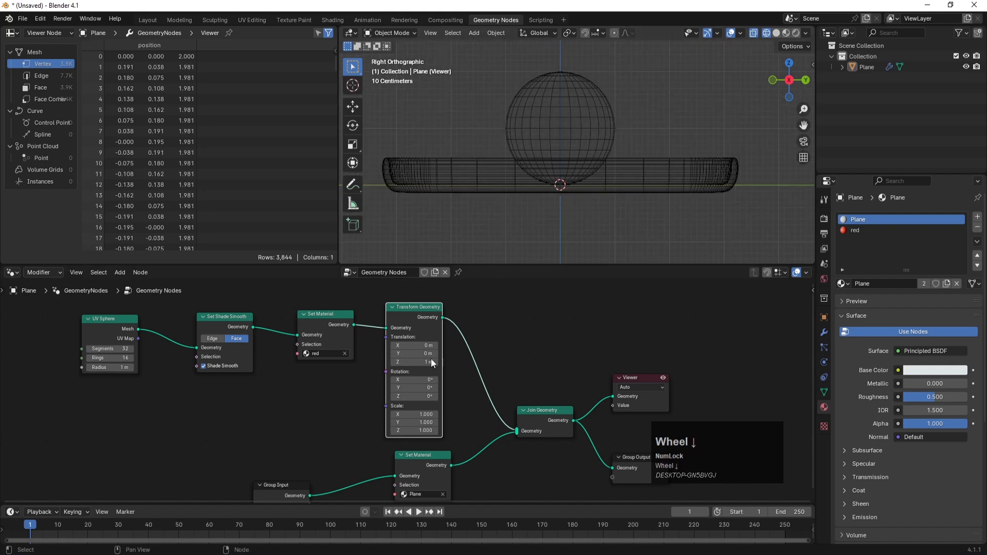
{"action": "left_click_drag", "start_coordinate": [426, 354], "coordinate": [313, 354]}
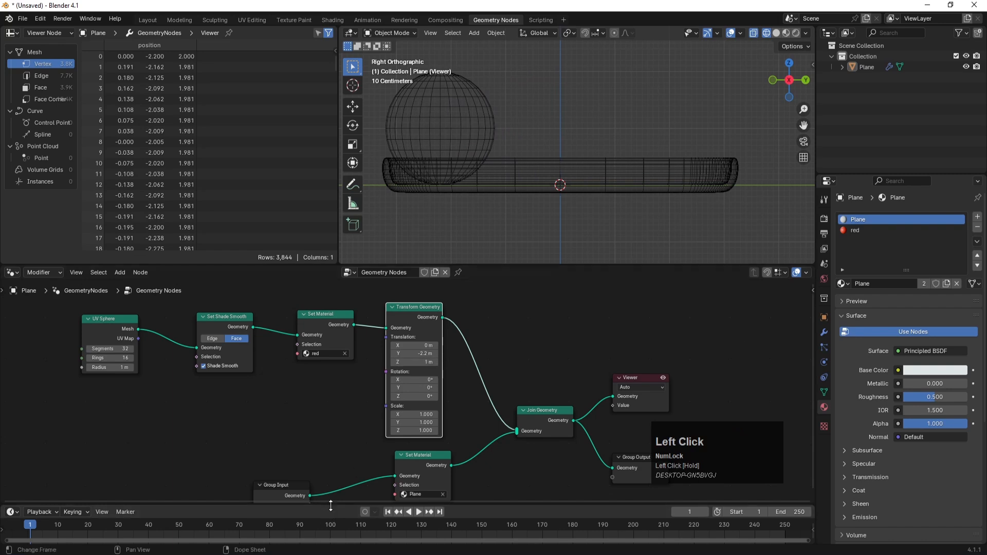
Step: Enlarge the timeline and keyframe the Transform Geometry node's translation at frame 1 with the sphere at Y -2.2 m
{"action": "left_click_drag", "start_coordinate": [331, 505], "coordinate": [343, 450]}
{"action": "scroll", "coordinate": [352, 402], "scroll_direction": "down", "scroll_amount": 1}
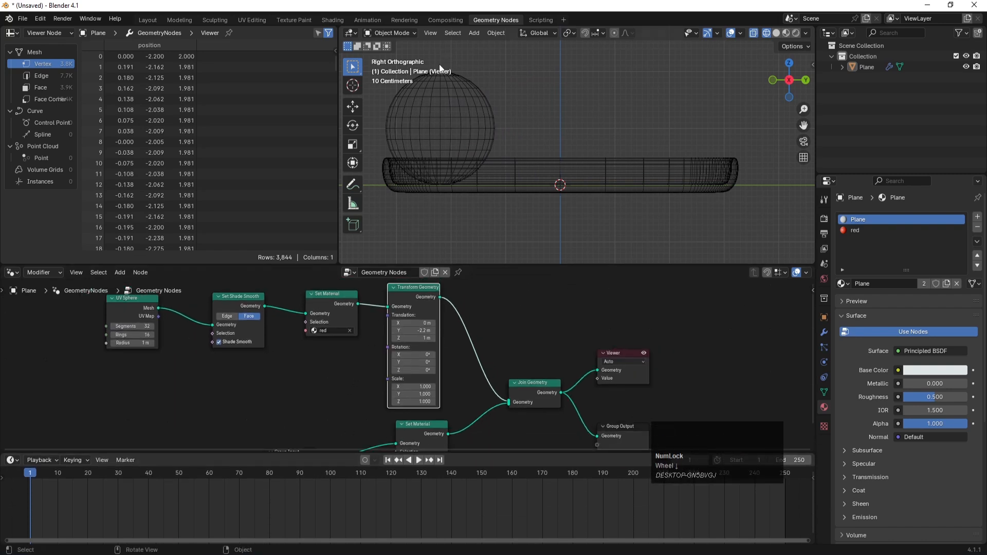
{"action": "right_click", "coordinate": [407, 329]}
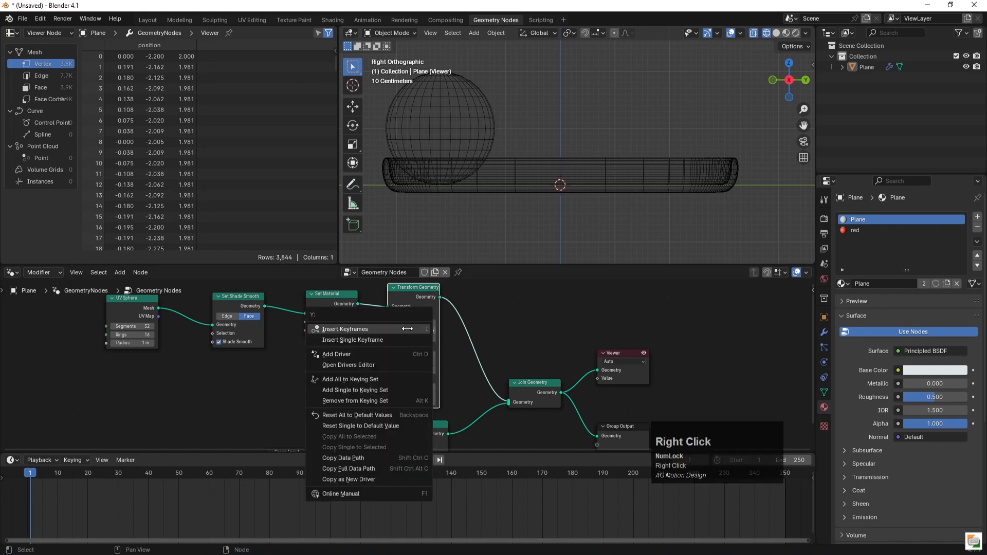
{"action": "left_click", "coordinate": [380, 329]}
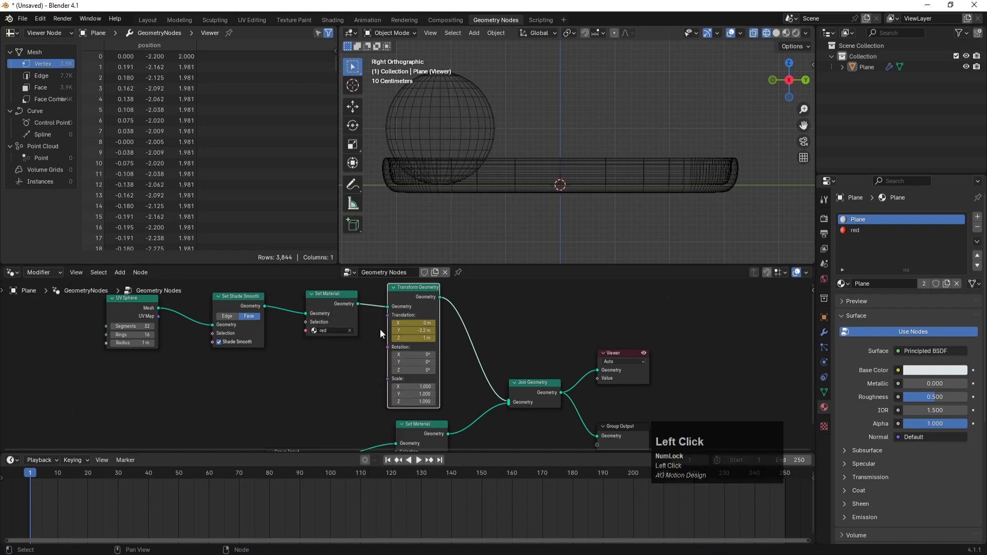
Step: At frame 60, set the Transform Geometry node's Y translation to 2.2 m and insert a translation keyframe
{"action": "left_click", "coordinate": [117, 477]}
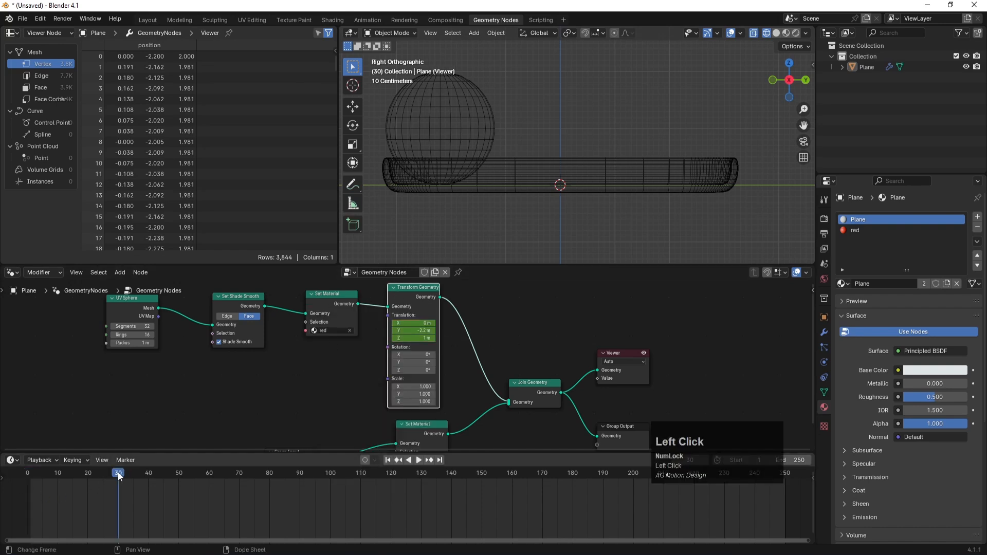
{"action": "right_click", "coordinate": [420, 329]}
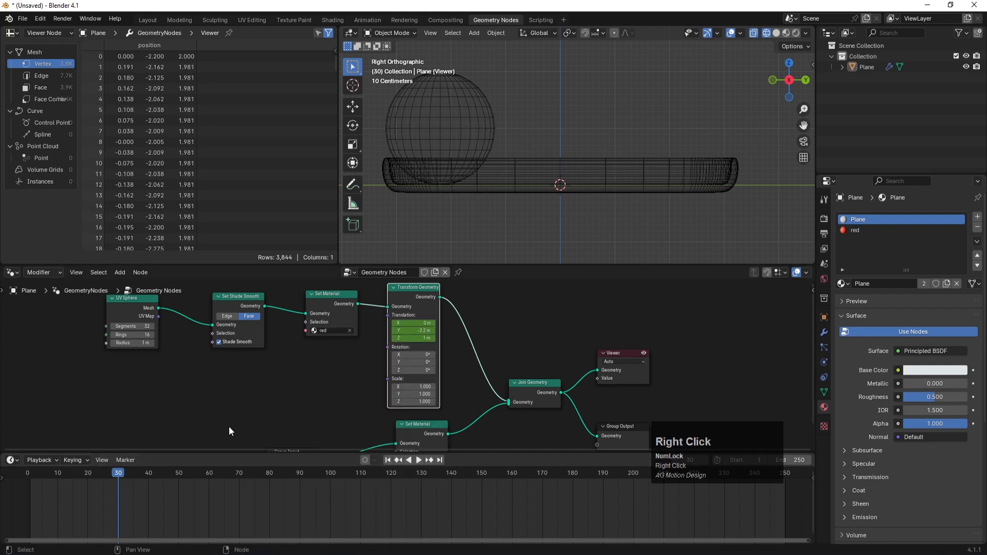
{"action": "left_click", "coordinate": [190, 474]}
{"action": "left_click_drag", "start_coordinate": [189, 476], "coordinate": [209, 476]}
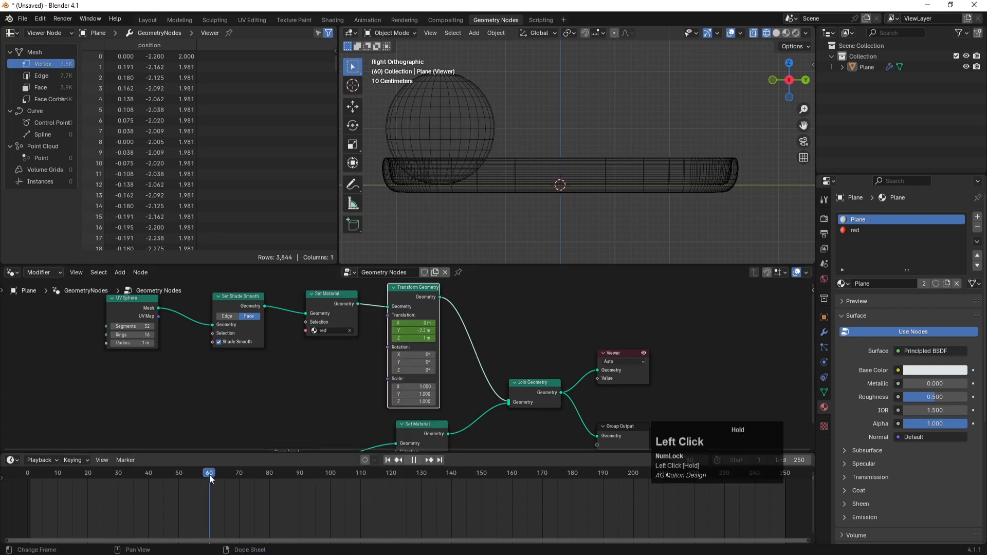
{"action": "left_click", "coordinate": [419, 331]}
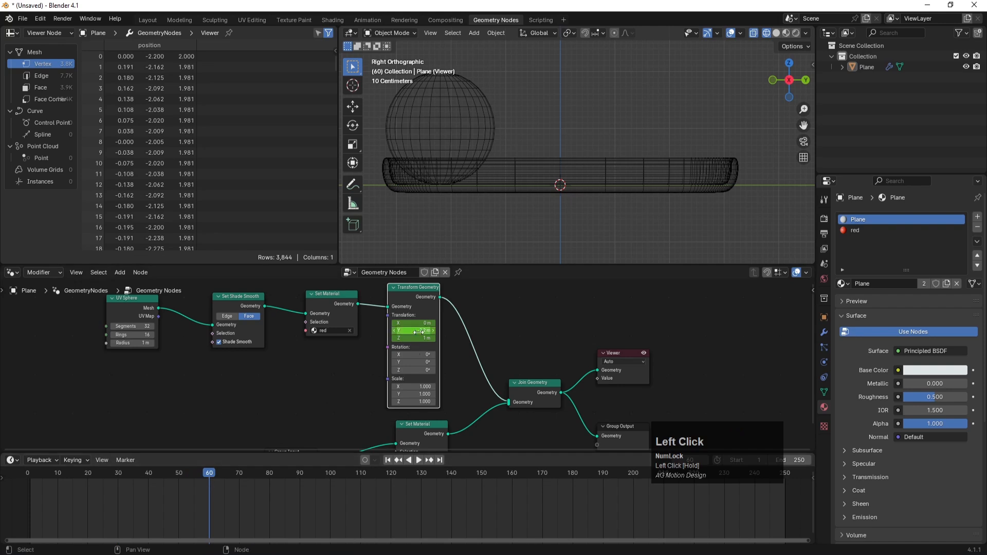
{"action": "type", "text": "2"}
{"action": "key", "text": "Return"}
{"action": "right_click", "coordinate": [410, 331]}
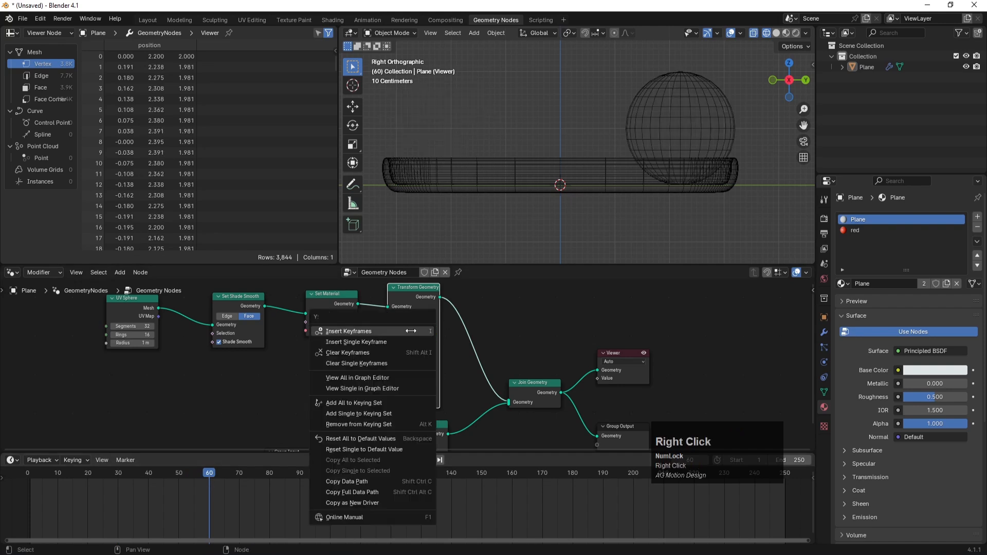
{"action": "left_click", "coordinate": [381, 331]}
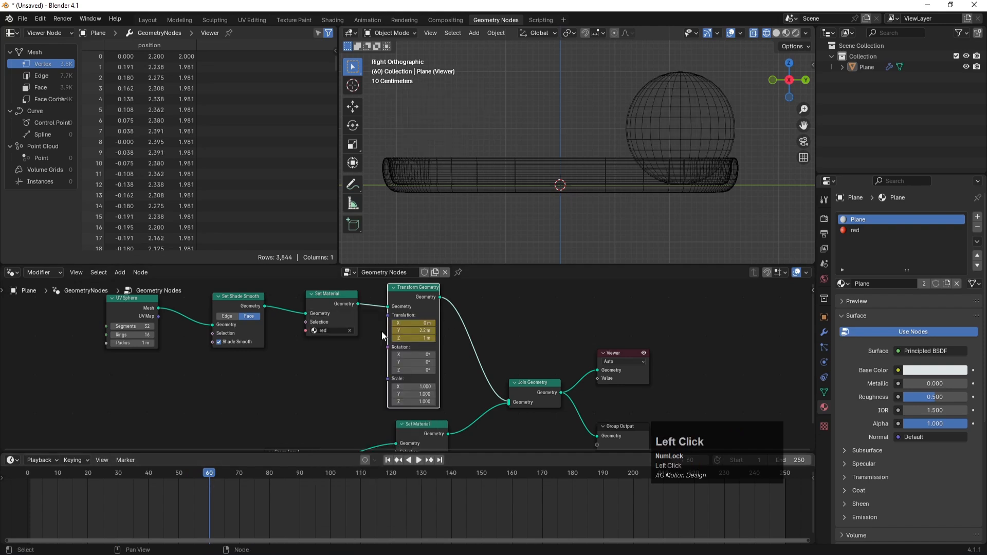
Step: At frame 120, set the Transform Geometry node's Y translation to -2.2 m and insert a translation keyframe
{"action": "left_click", "coordinate": [390, 473]}
{"action": "left_click", "coordinate": [421, 330]}
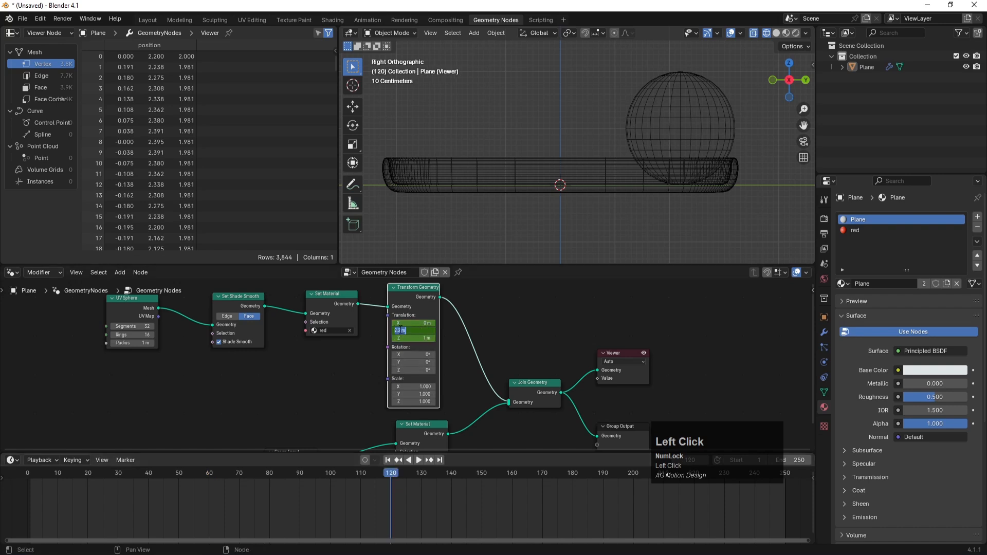
{"action": "type", "text": "-"}
{"action": "key", "text": "Return"}
{"action": "right_click", "coordinate": [405, 330]}
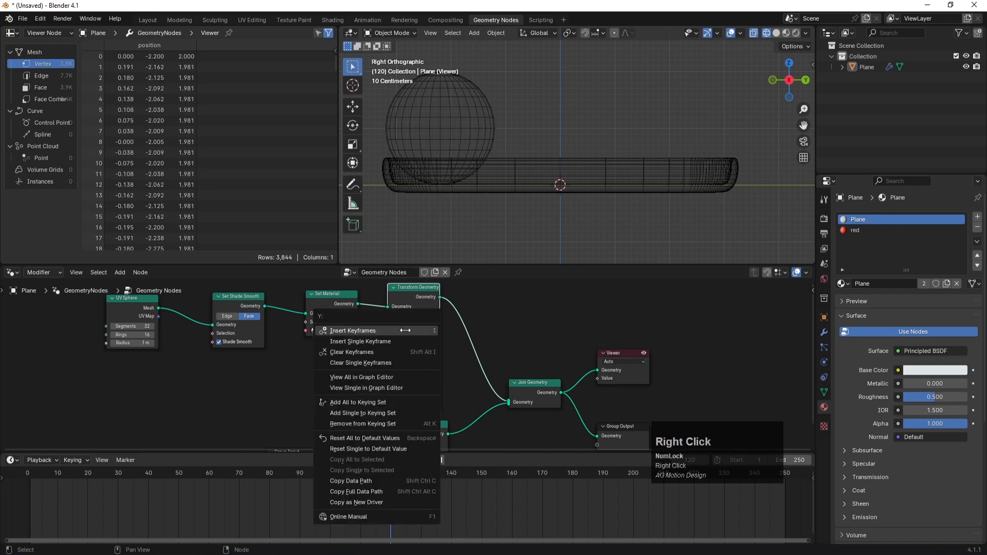
{"action": "left_click", "coordinate": [404, 330]}
Step: Set the animation's end frame to 120 and briefly play it from the beginning to check the sphere's motion
{"action": "left_click", "coordinate": [804, 463]}
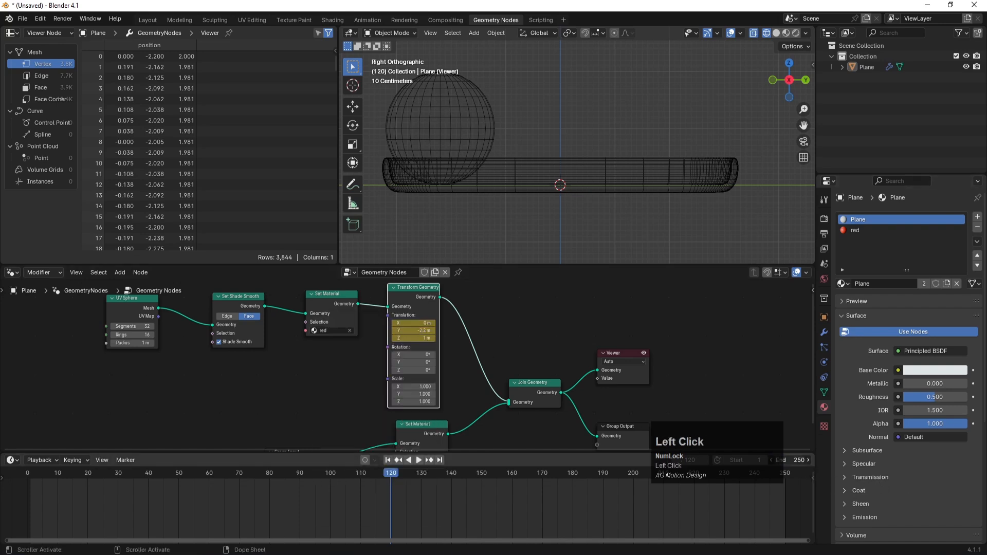
{"action": "type", "text": "120"}
{"action": "key", "text": "Return"}
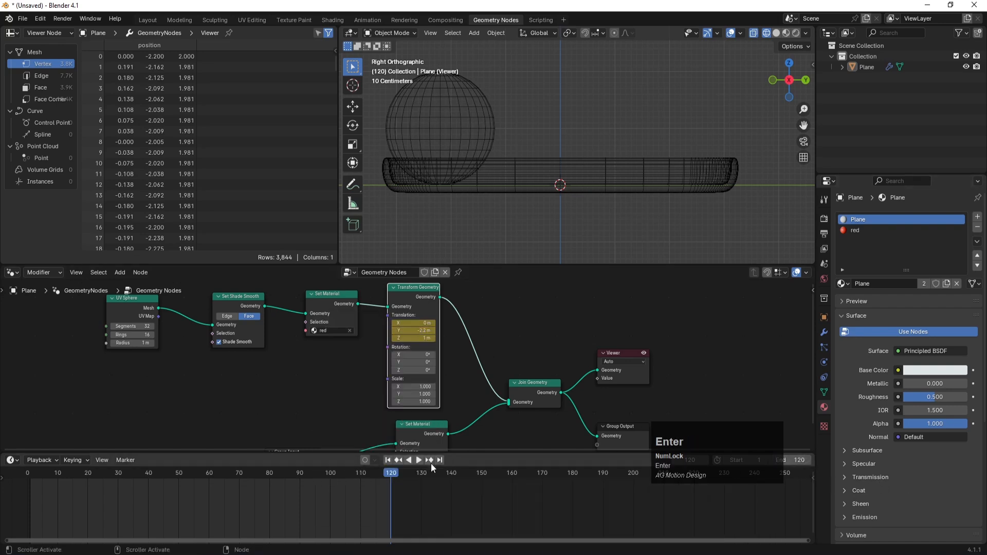
{"action": "left_click_drag", "start_coordinate": [366, 472], "coordinate": [20, 481]}
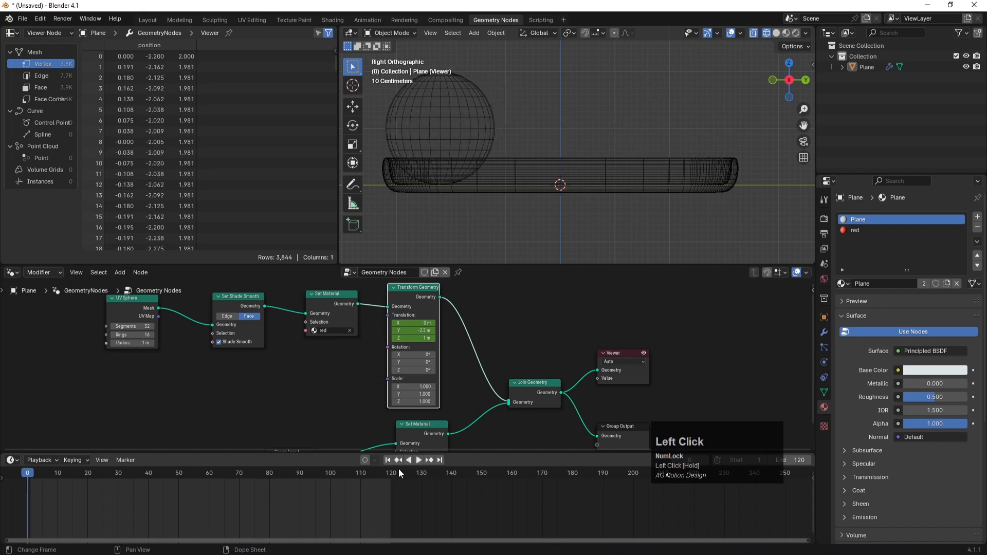
{"action": "left_click", "coordinate": [418, 459]}
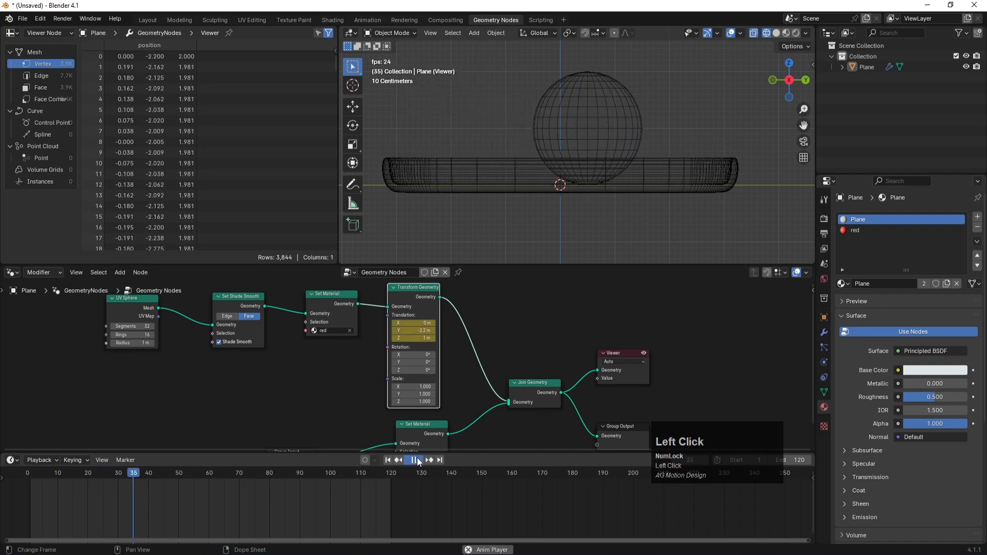
{"action": "left_click", "coordinate": [418, 459]}
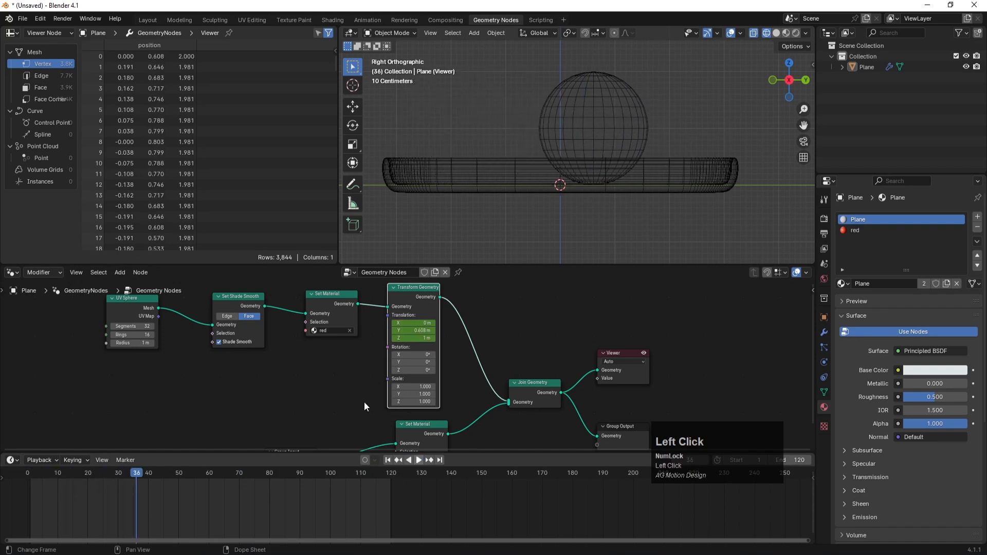
Step: Select the tray and sphere object in the Animation workspace to examine its keyframes, and return to the Geometry Nodes workspace
{"action": "left_click", "coordinate": [367, 20]}
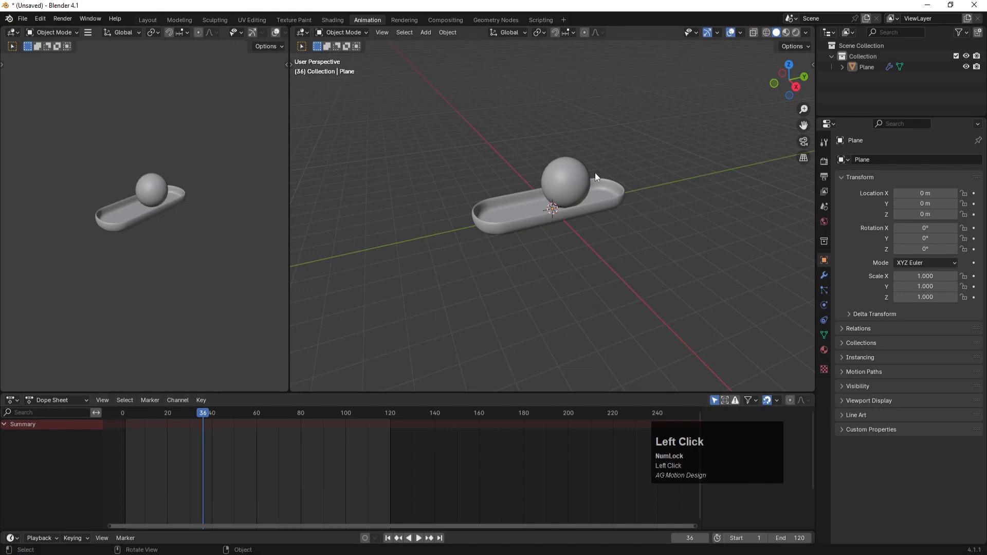
{"action": "left_click", "coordinate": [584, 180]}
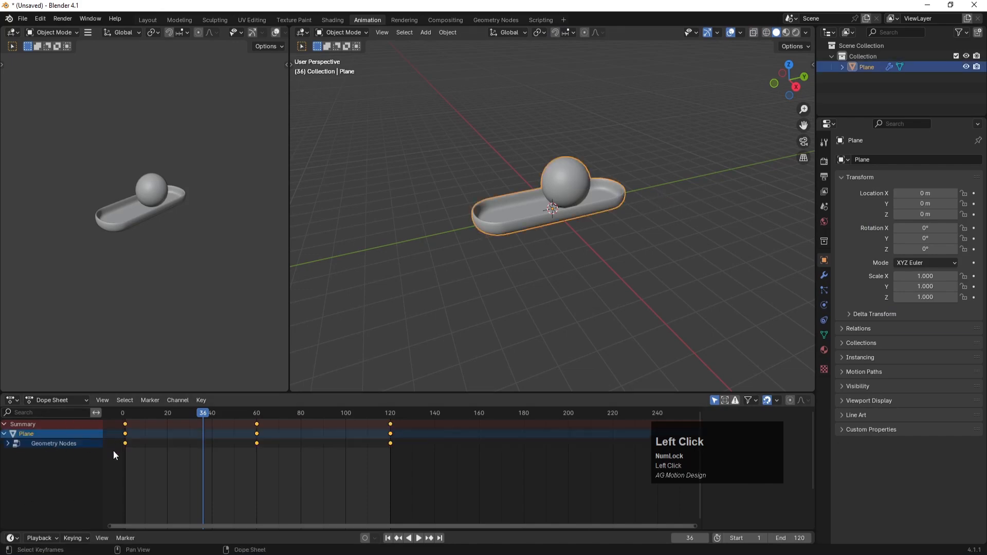
{"action": "left_click", "coordinate": [489, 21]}
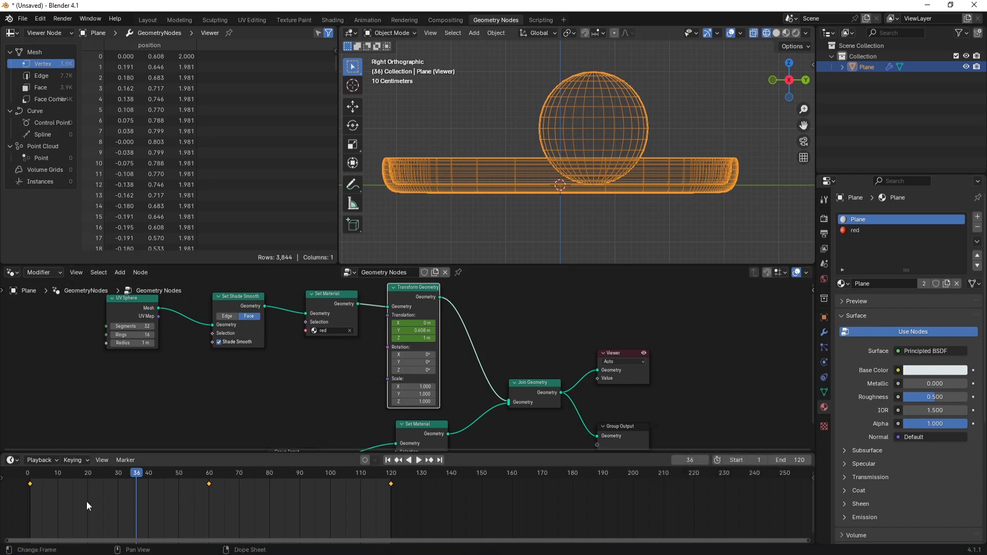
Step: Play the sphere's animation again from the start, stop it and return to frame 1
{"action": "left_click_drag", "start_coordinate": [164, 475], "coordinate": [27, 484]}
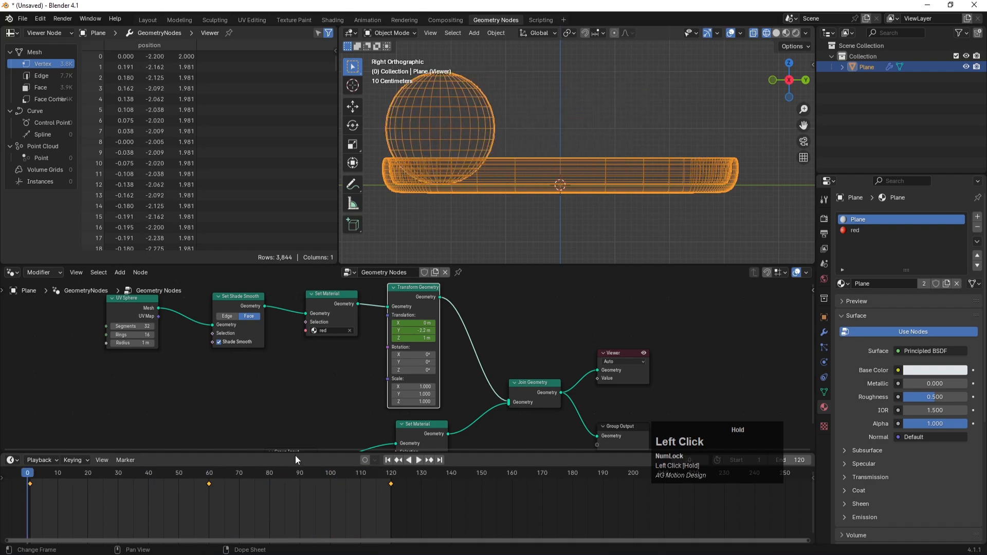
{"action": "left_click", "coordinate": [418, 460]}
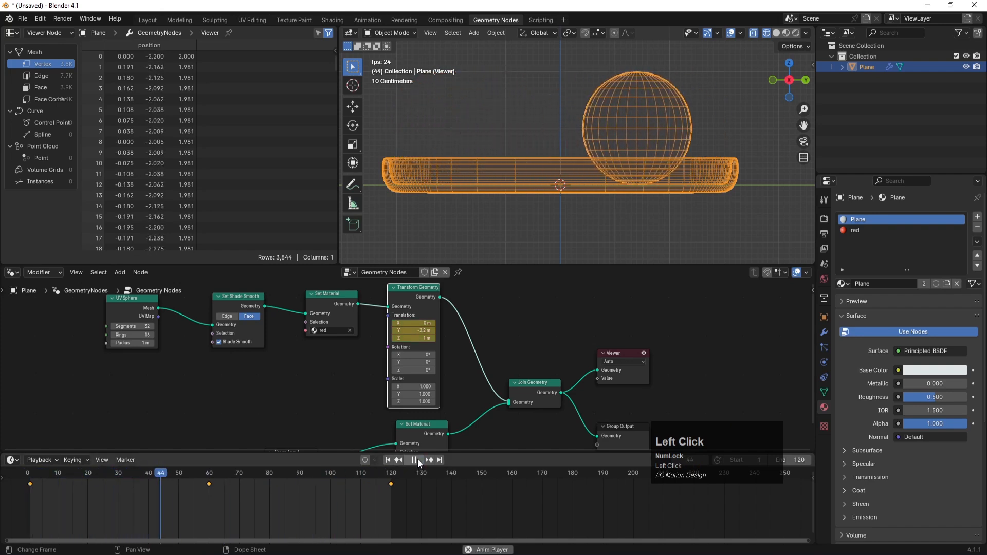
{"action": "left_click", "coordinate": [410, 460]}
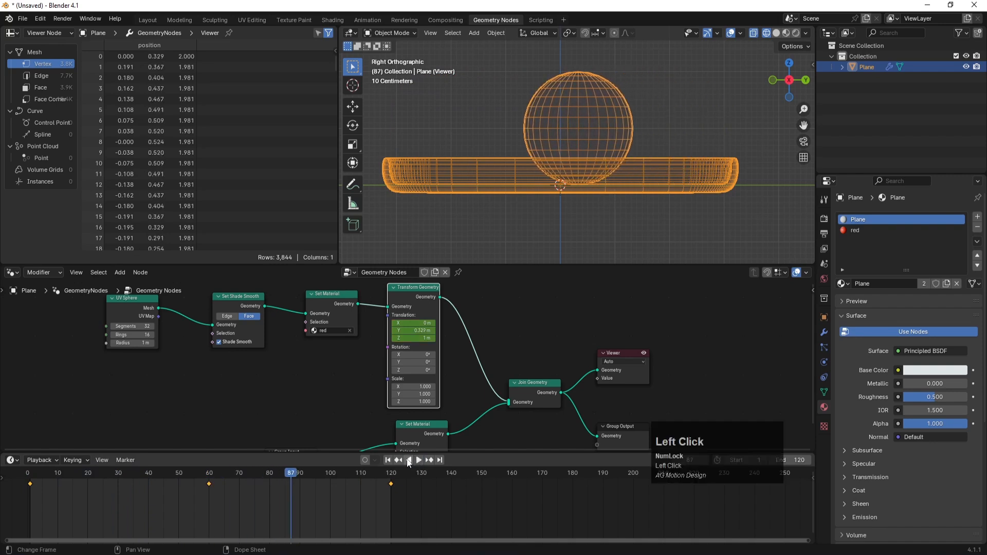
{"action": "left_click", "coordinate": [388, 460]}
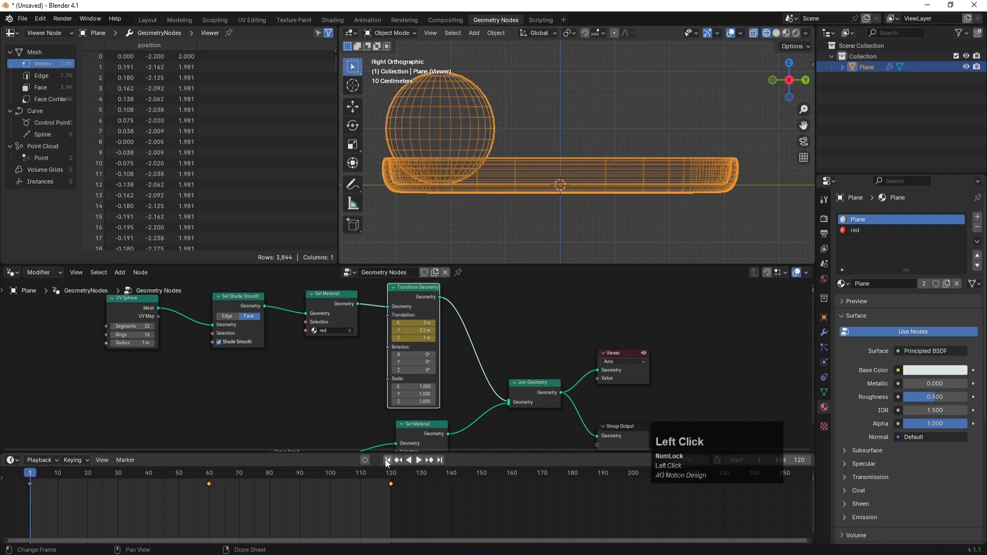
Step: Return to the Layout workspace, deselect the object and show the tray and sphere in Material Preview shading
{"action": "left_click", "coordinate": [148, 20]}
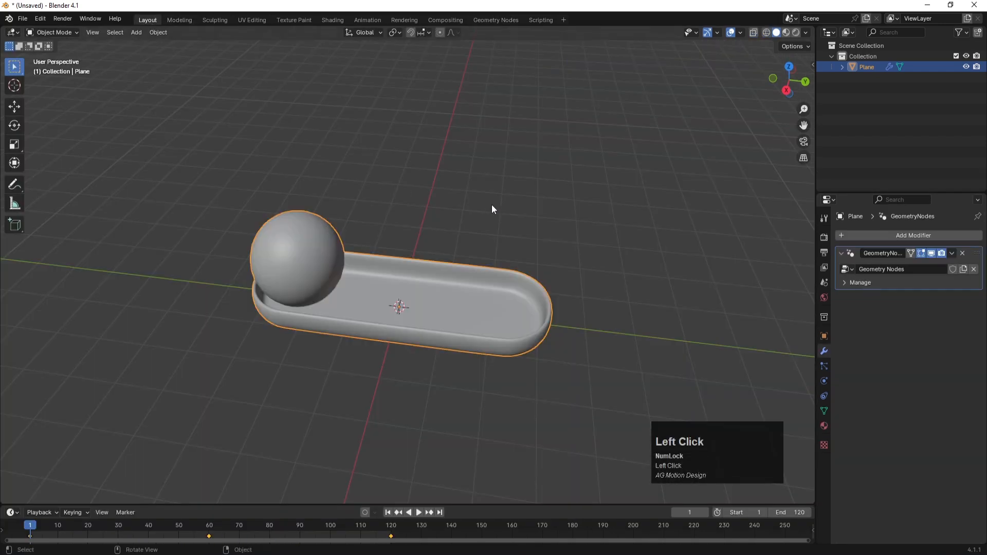
{"action": "key", "text": "super"}
{"action": "left_click", "coordinate": [505, 201]}
{"action": "key", "text": "z"}
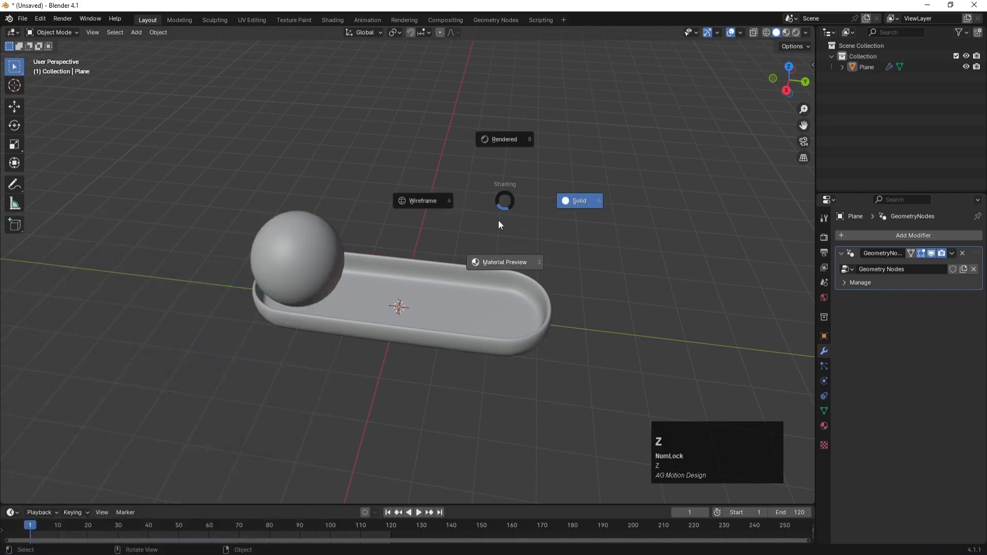
{"action": "left_click", "coordinate": [499, 259]}
{"action": "scroll", "coordinate": [507, 250], "scroll_direction": "down", "scroll_amount": 3}
{"action": "mouse_move", "coordinate": [514, 241]}
{"action": "middle_mouse_down"}
{"action": "mouse_move", "coordinate": [513, 169]}
{"action": "mouse_move", "coordinate": [516, 185]}
{"action": "middle_mouse_up"}
{"action": "scroll", "coordinate": [498, 246], "scroll_direction": "down", "scroll_amount": 1}
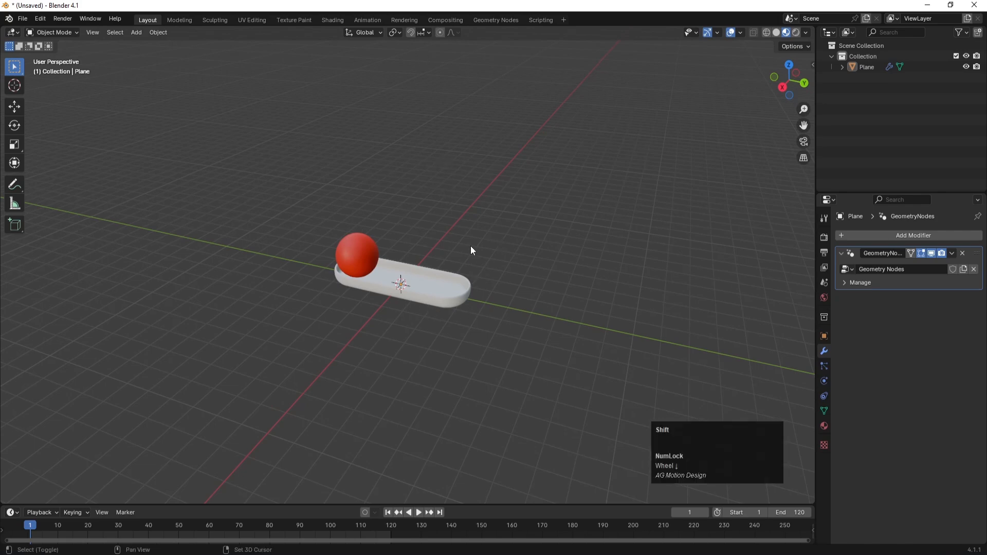
{"action": "key", "text": "shift+a"}
{"action": "mouse_move", "coordinate": [470, 246]}
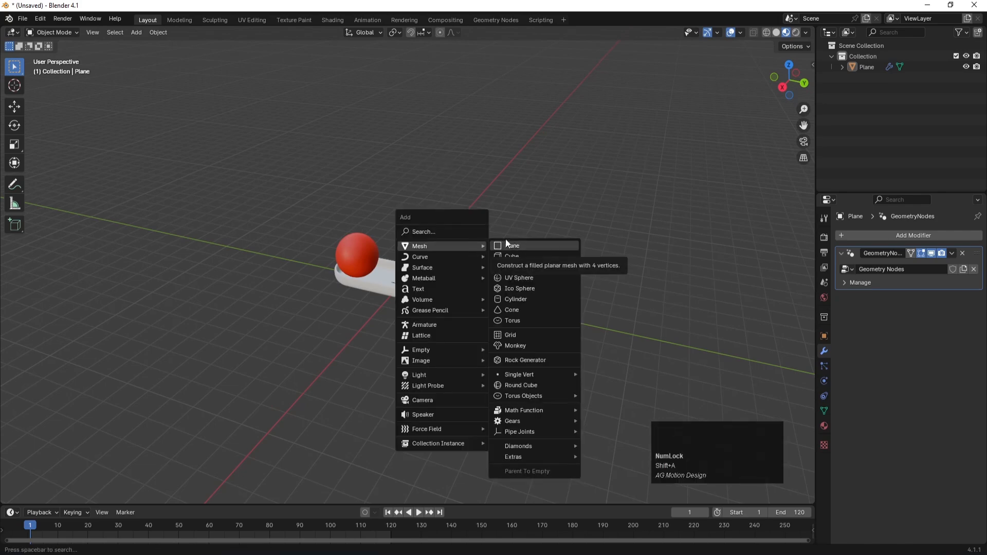
{"action": "left_click", "coordinate": [523, 192]}
{"action": "middle_click_drag", "start_coordinate": [518, 181], "coordinate": [487, 231]}
{"action": "key", "text": "shift+a"}
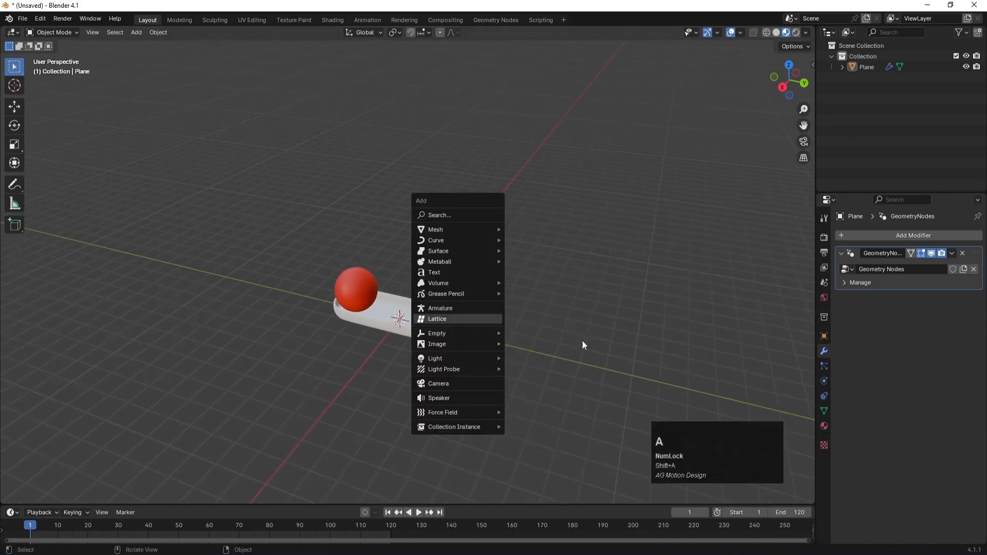
Step: Add a Plain Axes empty at the world origin and deselect it
{"action": "key", "text": "shift+a"}
{"action": "mouse_move", "coordinate": [443, 418]}
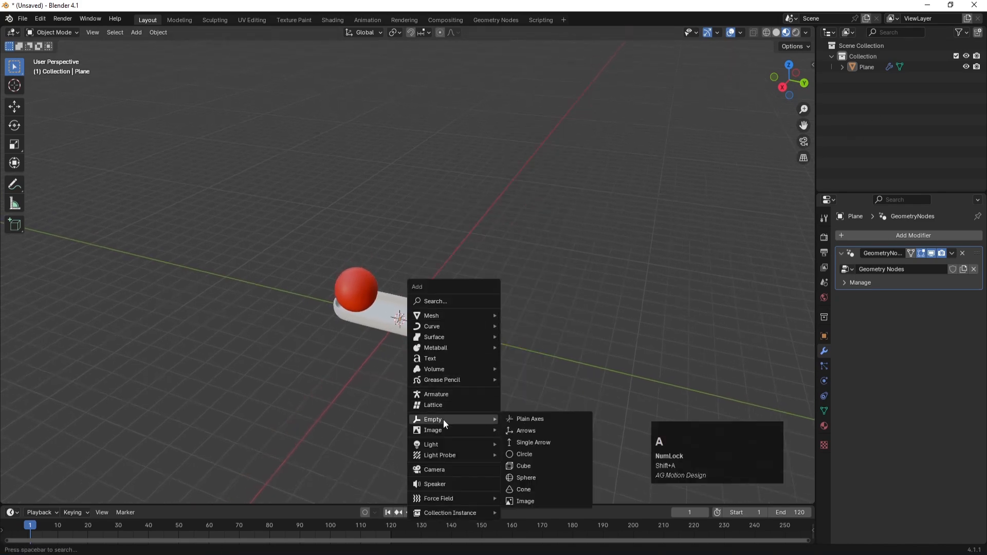
{"action": "left_click", "coordinate": [553, 418]}
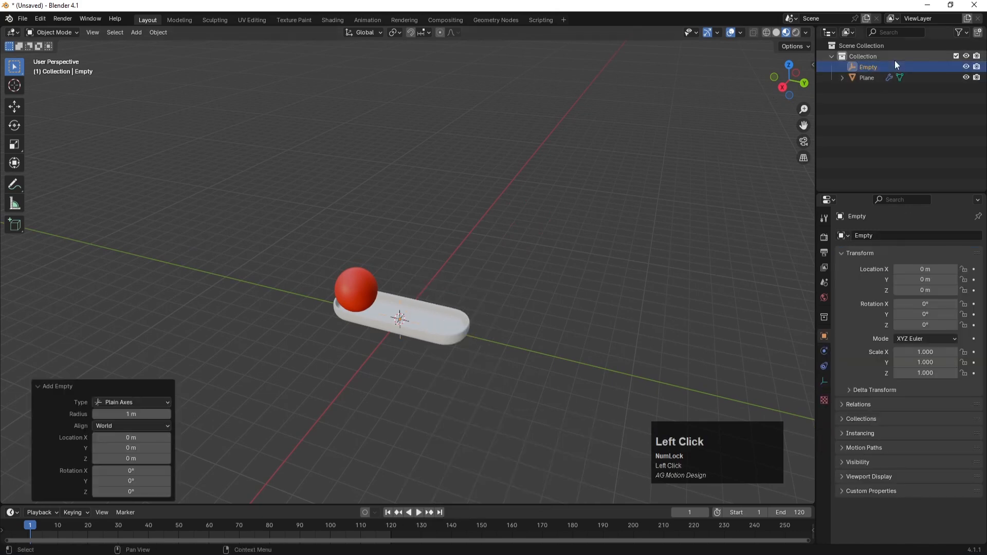
{"action": "left_click", "coordinate": [855, 122]}
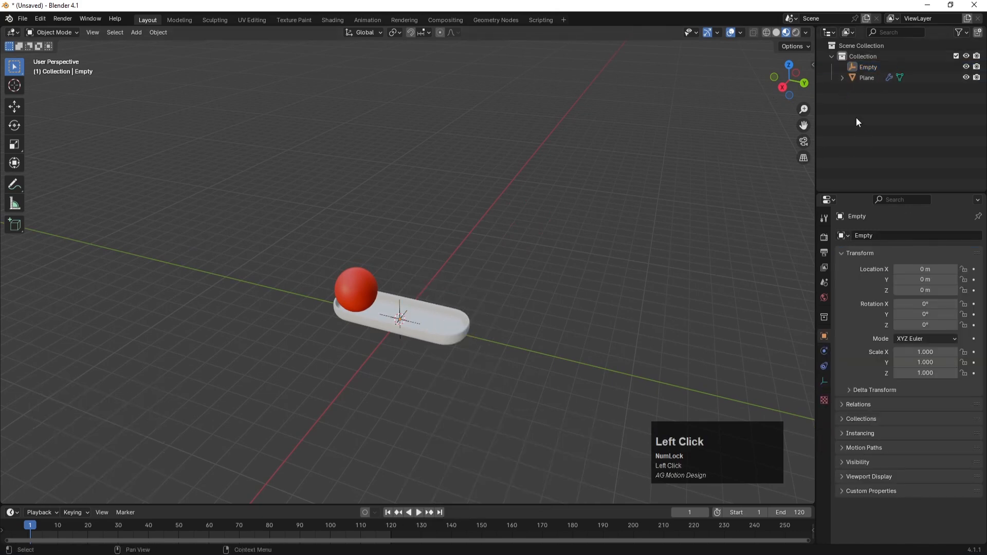
Step: Add an Array modifier to the Plane object and set its relative offset Factor X to 0
{"action": "left_click", "coordinate": [867, 78]}
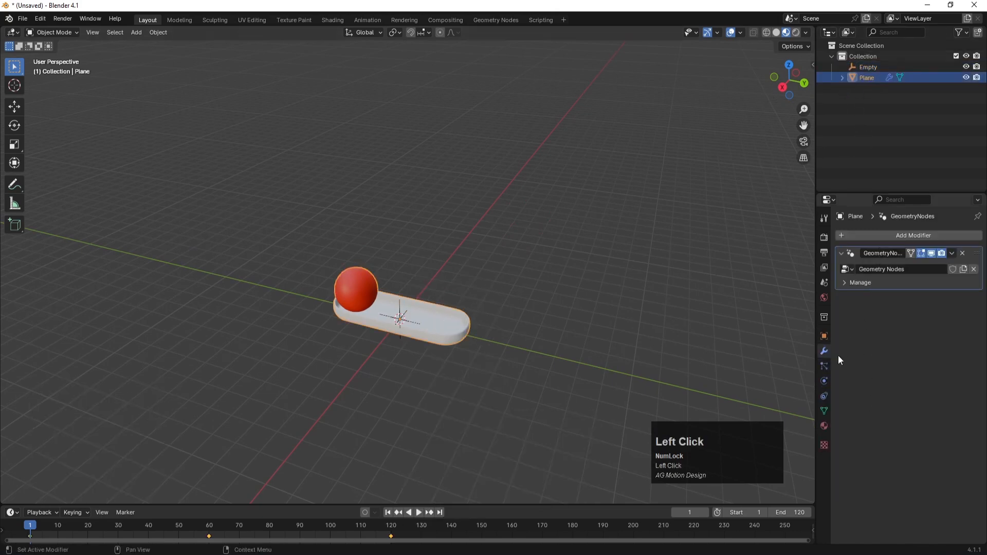
{"action": "left_click", "coordinate": [883, 237]}
{"action": "mouse_move", "coordinate": [883, 239]}
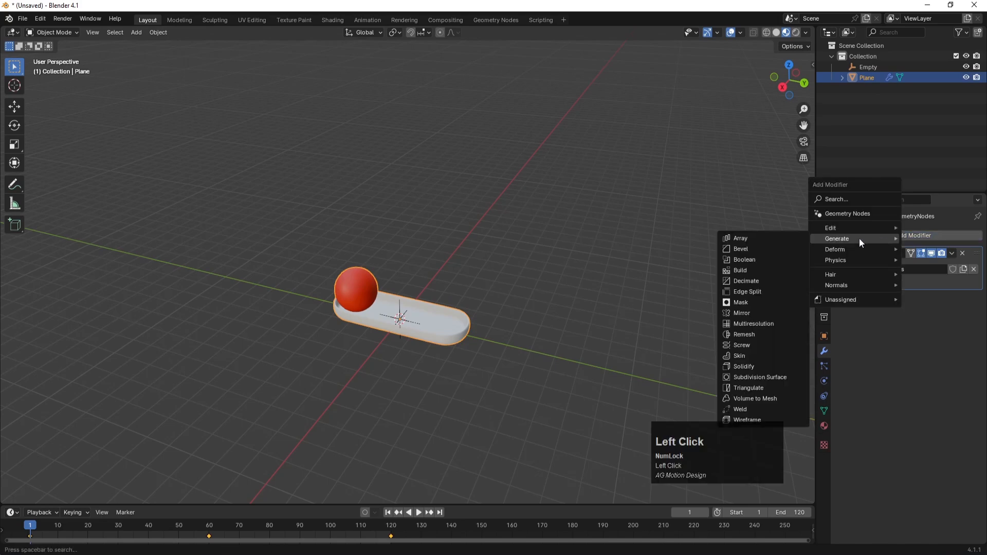
{"action": "left_click", "coordinate": [766, 239]}
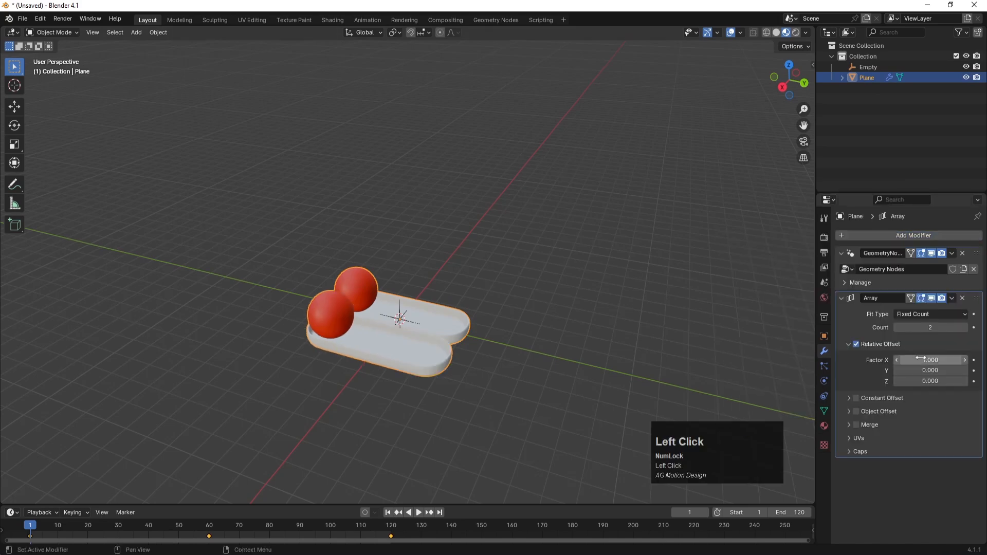
{"action": "left_click_drag", "start_coordinate": [920, 358], "coordinate": [921, 358]}
{"action": "key", "text": "Return"}
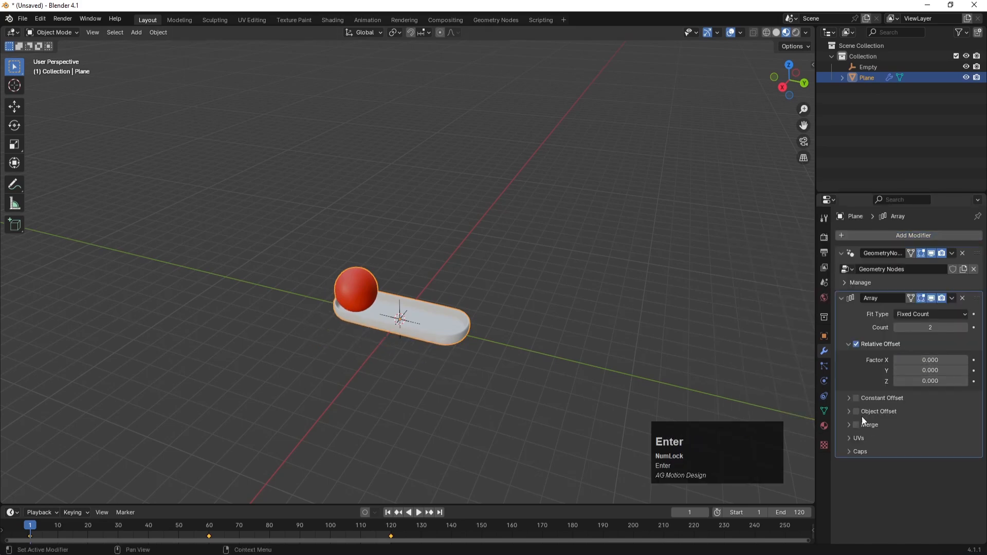
Step: Enable Object Offset in the Plane's Array modifier and choose Empty as the offset object
{"action": "left_click", "coordinate": [849, 411]}
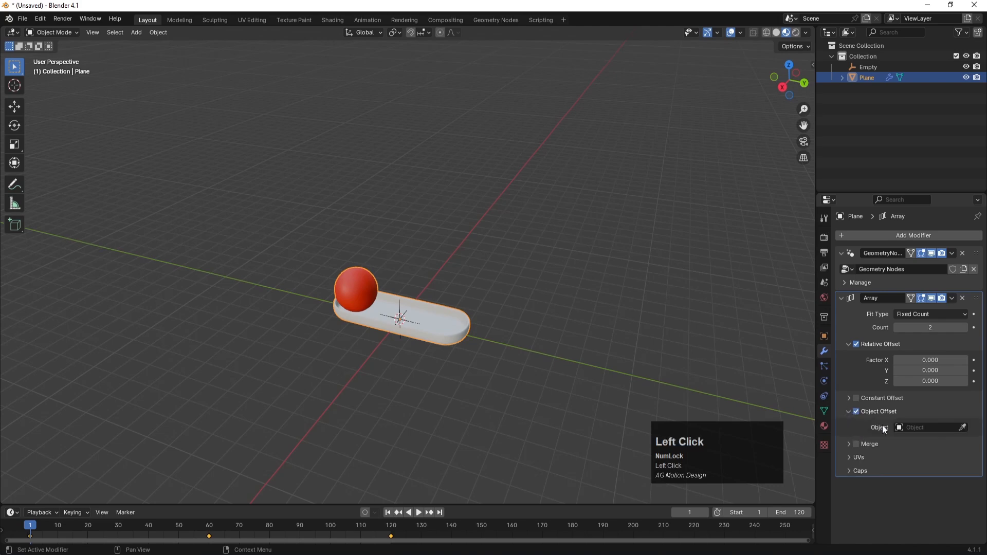
{"action": "left_click", "coordinate": [930, 428]}
{"action": "left_click", "coordinate": [915, 443]}
Step: Set the Array's relative offset Factor Z to 1.000 to stack the copies vertically, and deselect the Plane
{"action": "left_click_drag", "start_coordinate": [930, 381], "coordinate": [969, 381]}
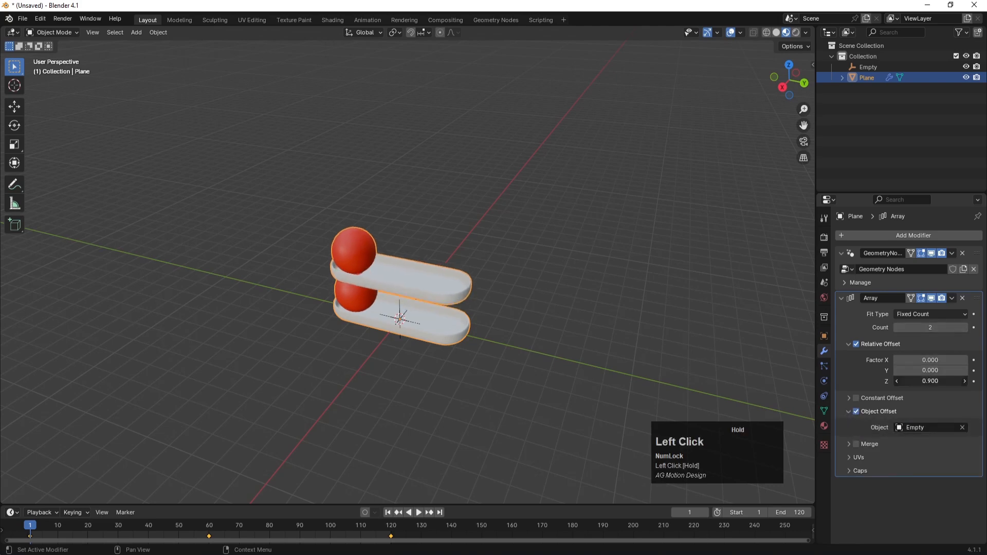
{"action": "middle_click_drag", "start_coordinate": [503, 320], "coordinate": [511, 280]}
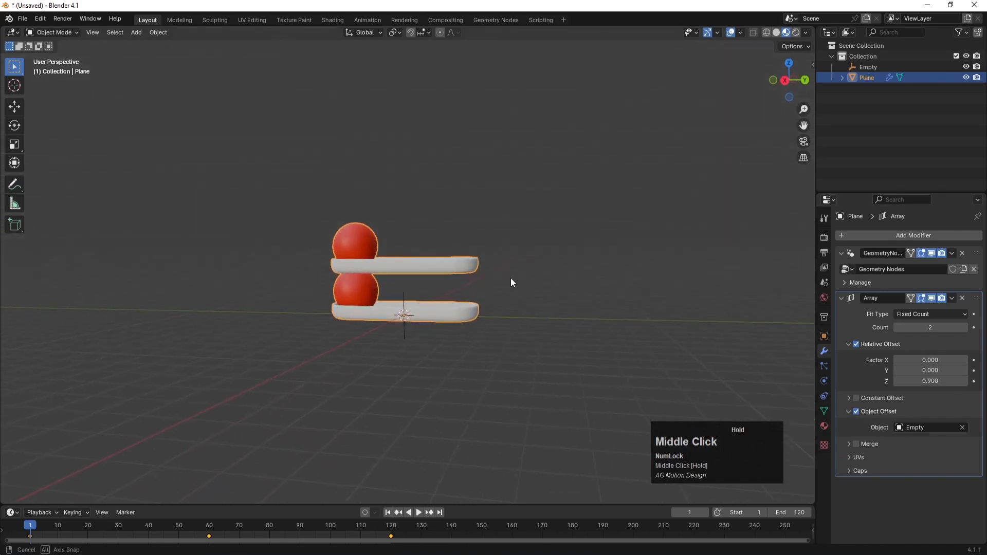
{"action": "left_click", "coordinate": [965, 381]}
{"action": "left_click", "coordinate": [965, 382]}
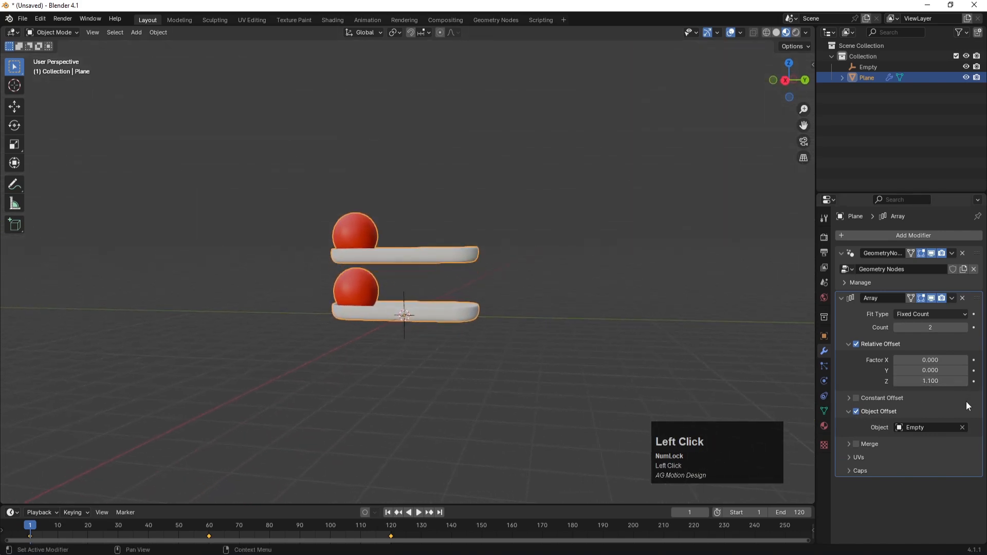
{"action": "middle_click_drag", "start_coordinate": [578, 236], "coordinate": [609, 227]}
{"action": "left_click", "coordinate": [896, 380]}
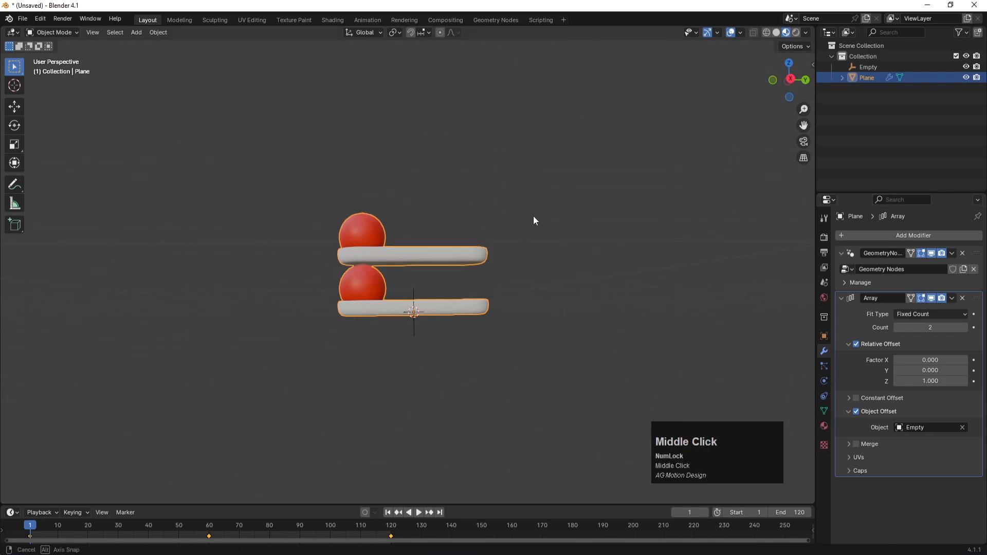
{"action": "middle_click_drag", "start_coordinate": [533, 218], "coordinate": [631, 267]}
{"action": "left_click", "coordinate": [631, 268]}
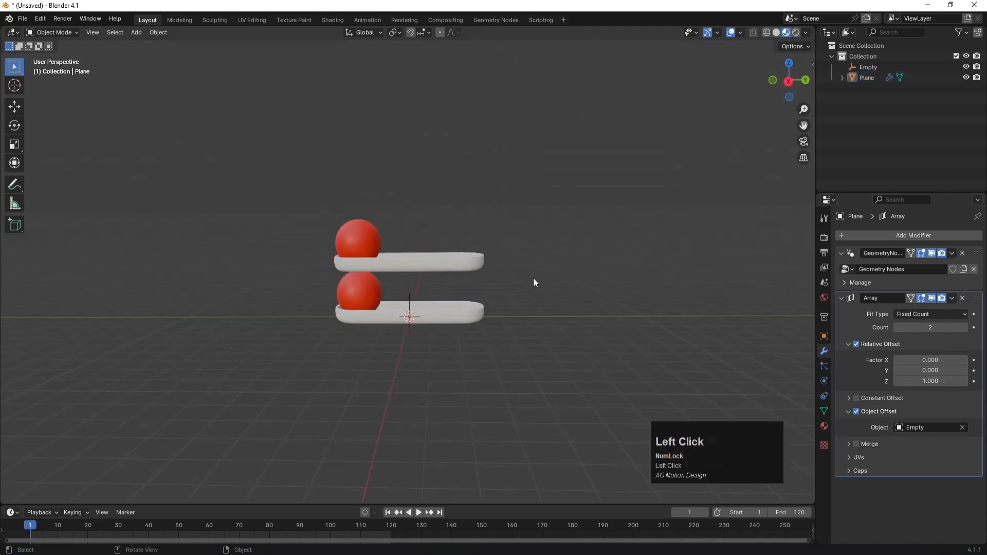
Step: Raise the Array modifier's count to 15
{"action": "left_click", "coordinate": [966, 327]}
{"action": "left_click", "coordinate": [966, 328]}
{"action": "left_click", "coordinate": [966, 327]}
{"action": "left_click", "coordinate": [966, 328]}
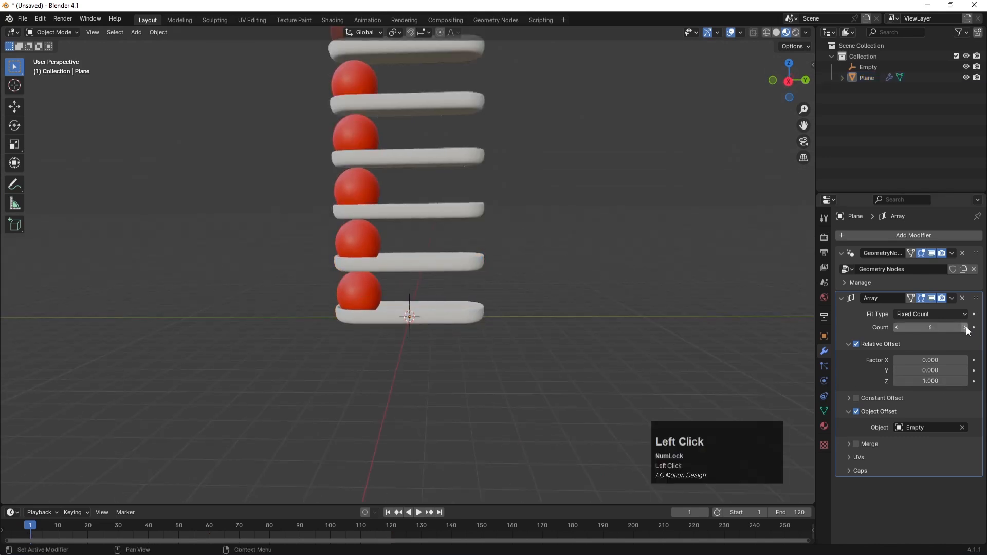
{"action": "left_click", "coordinate": [967, 328]}
{"action": "left_click", "coordinate": [966, 327]}
{"action": "left_click", "coordinate": [966, 328]}
{"action": "scroll", "coordinate": [384, 276], "scroll_direction": "down", "scroll_amount": 5}
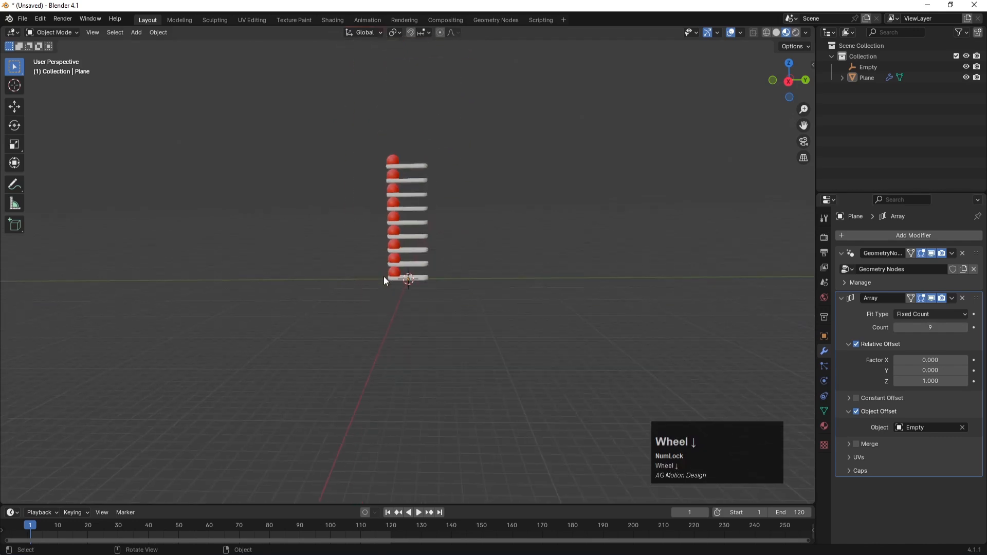
{"action": "left_click", "coordinate": [935, 324]}
{"action": "key", "text": "Return"}
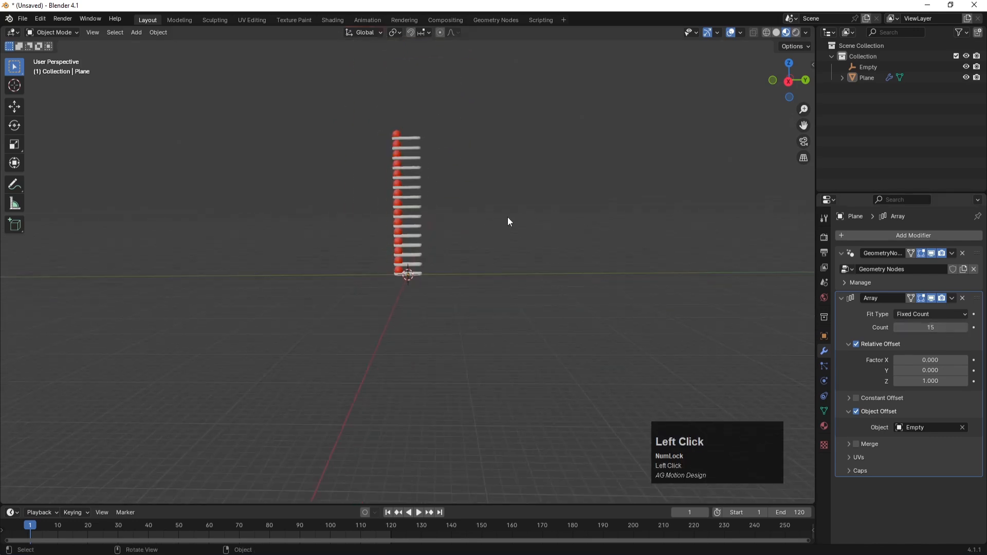
{"action": "scroll", "coordinate": [501, 225], "scroll_direction": "up", "scroll_amount": 2}
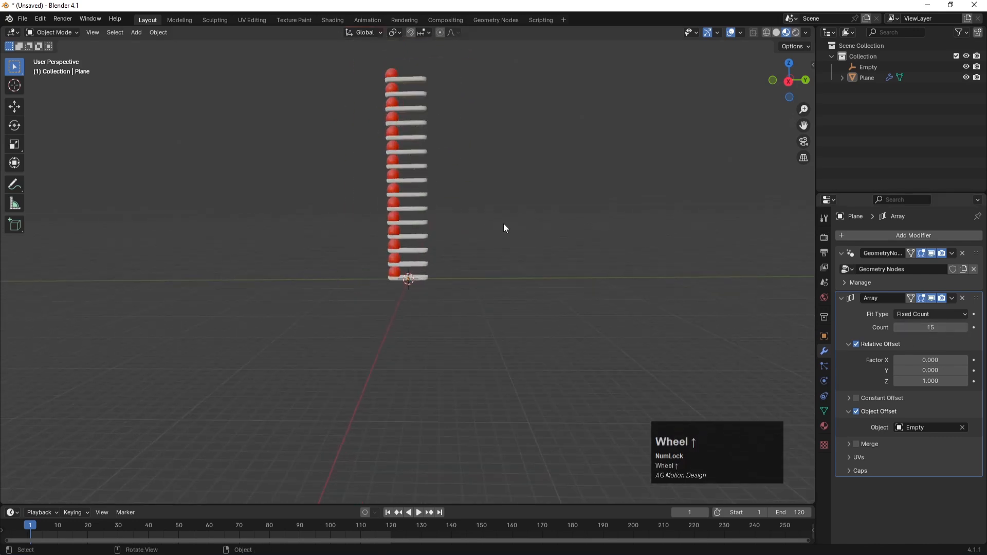
Step: Select the Empty, set its Z rotation to 45° to twist the stack, and deselect it
{"action": "left_click", "coordinate": [867, 68]}
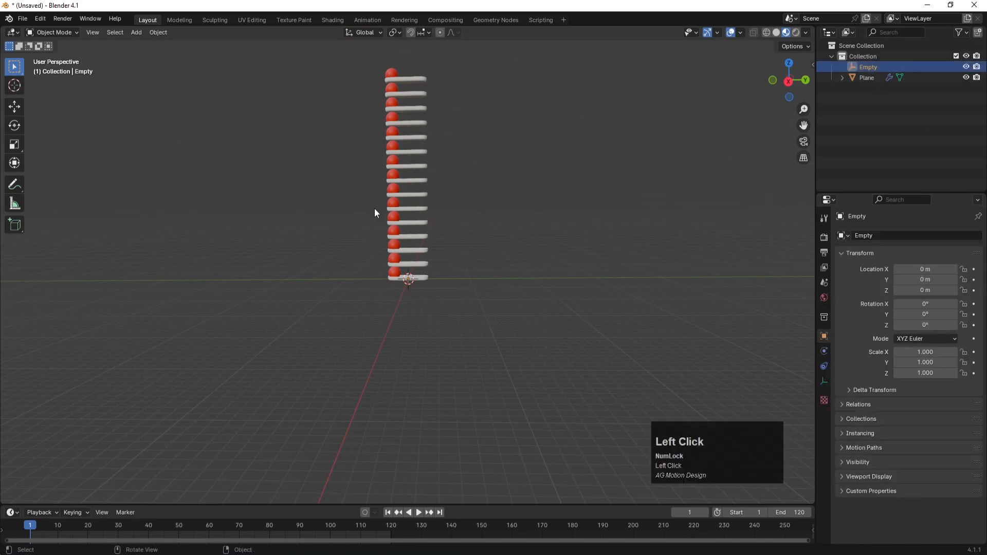
{"action": "scroll", "coordinate": [492, 274], "scroll_direction": "up", "scroll_amount": 3}
{"action": "middle_click_drag", "start_coordinate": [492, 272], "coordinate": [492, 358], "text": "shift"}
{"action": "scroll", "coordinate": [492, 358], "scroll_direction": "up", "scroll_amount": 2, "text": "shift"}
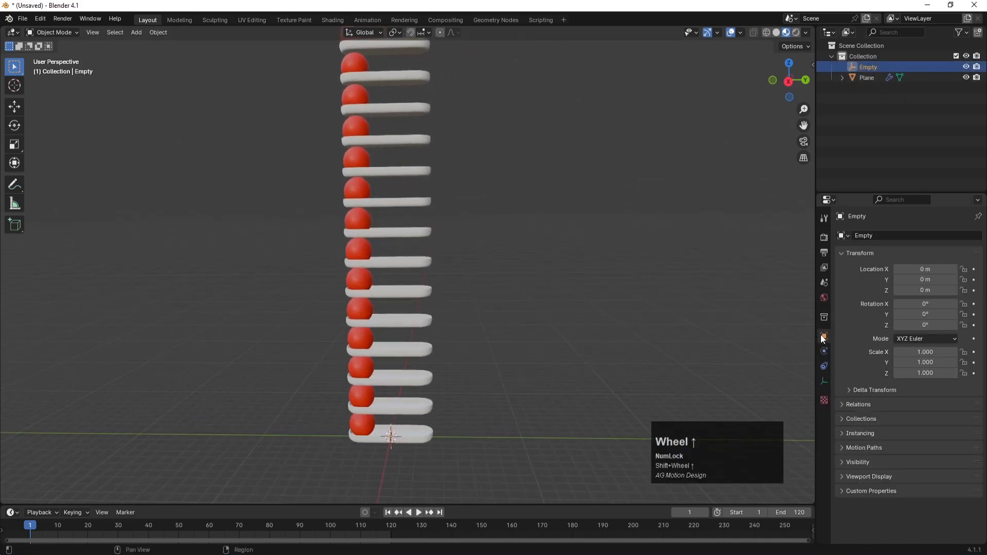
{"action": "left_click_drag", "start_coordinate": [935, 325], "coordinate": [983, 324]}
{"action": "left_click", "coordinate": [934, 324]}
{"action": "type", "text": "4"}
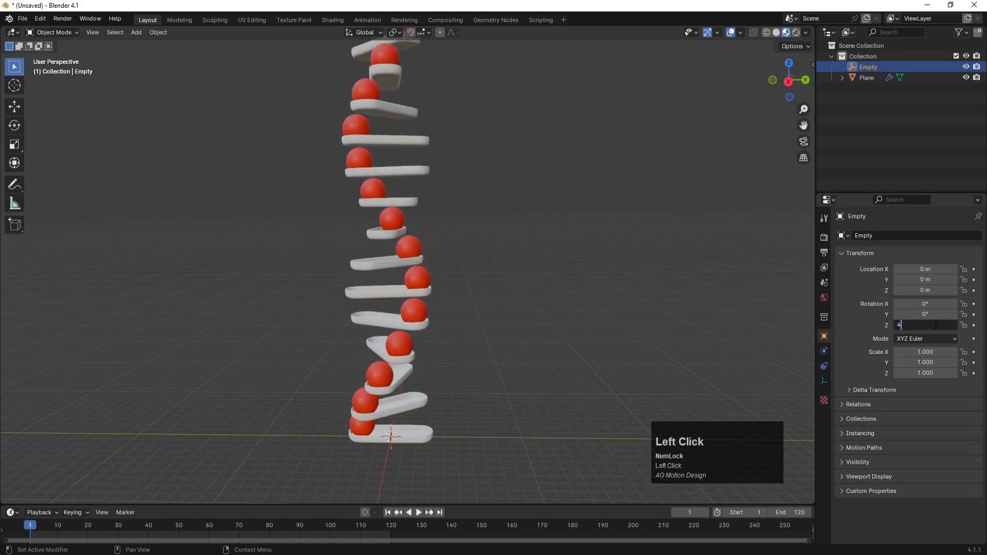
{"action": "type", "text": "5"}
{"action": "key", "text": "Return"}
{"action": "left_click", "coordinate": [627, 251]}
Step: Reduce the Empty's Z rotation to 24° for a tighter spiral of trays
{"action": "scroll", "coordinate": [460, 247], "scroll_direction": "down", "scroll_amount": 2}
{"action": "mouse_move", "coordinate": [460, 247]}
{"action": "middle_mouse_down"}
{"action": "mouse_move", "coordinate": [448, 266]}
{"action": "mouse_move", "coordinate": [461, 261]}
{"action": "middle_mouse_up"}
{"action": "scroll", "coordinate": [461, 261], "scroll_direction": "up", "scroll_amount": 3}
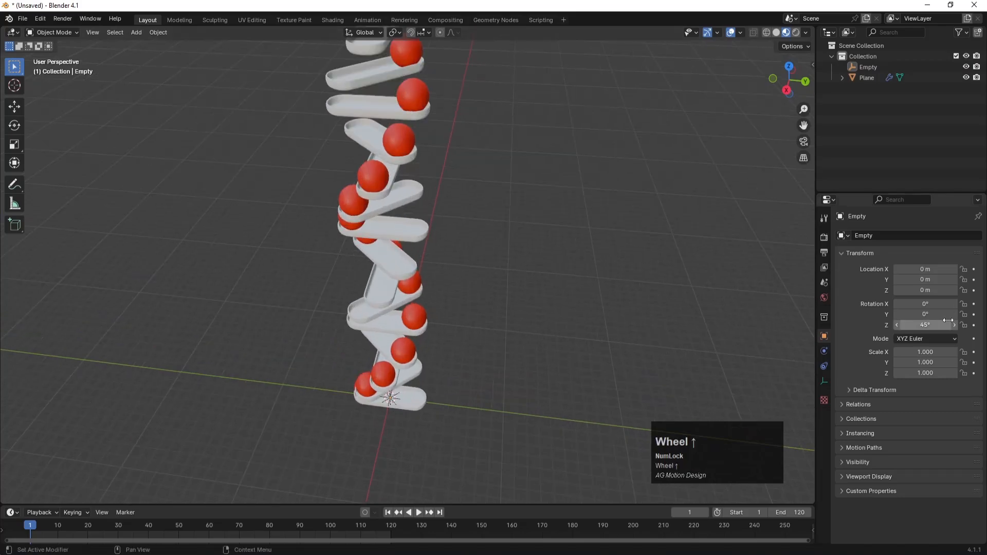
{"action": "left_click_drag", "start_coordinate": [947, 320], "coordinate": [938, 320]}
{"action": "middle_click", "coordinate": [444, 181], "text": "alt"}
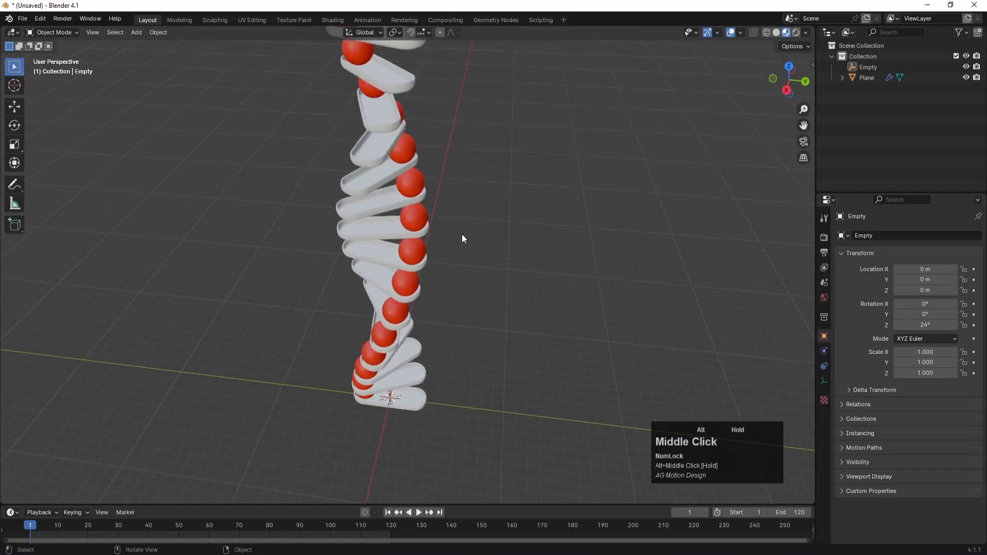
Step: Add a camera to the scene and look through it
{"action": "key", "text": "shift"}
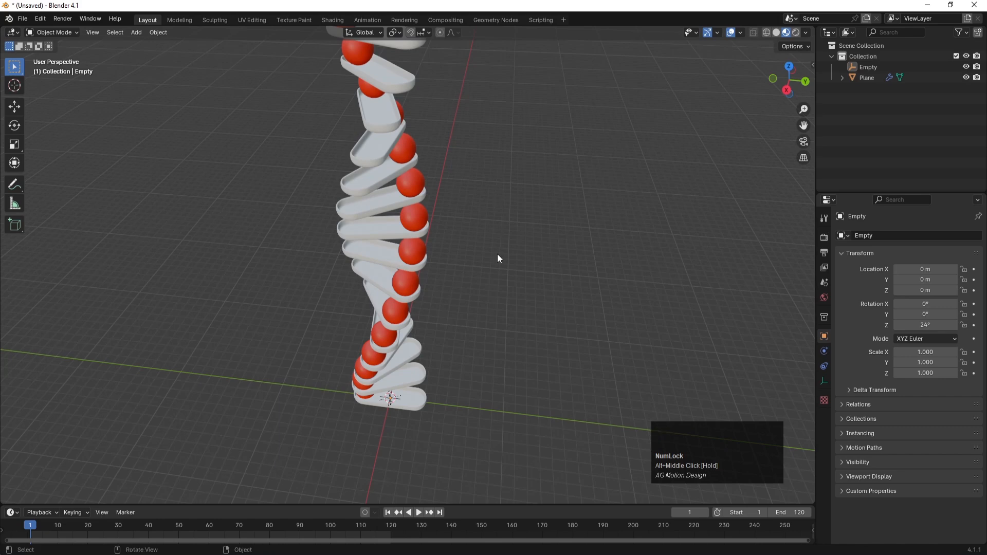
{"action": "key", "text": "shift+a"}
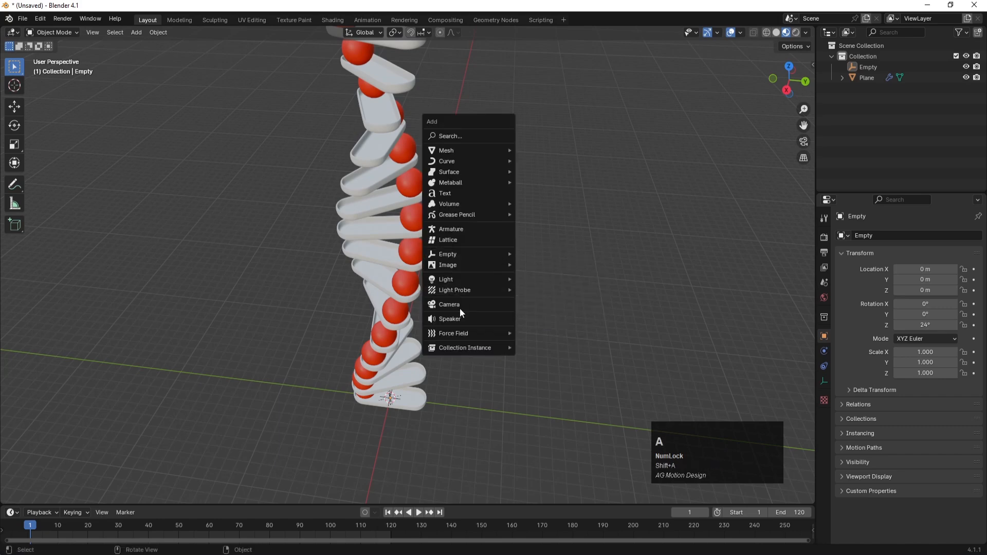
{"action": "left_click", "coordinate": [456, 304]}
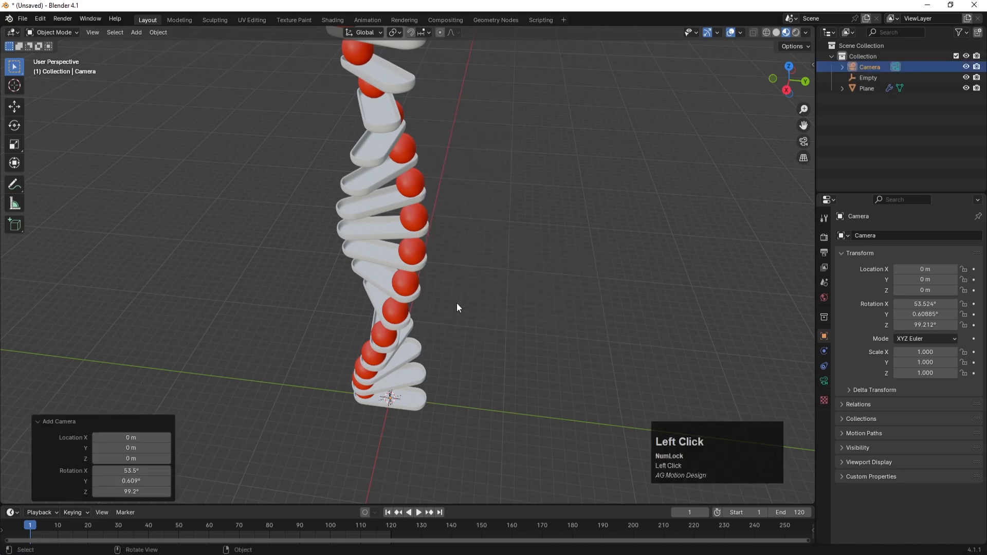
{"action": "key", "text": "KP_0"}
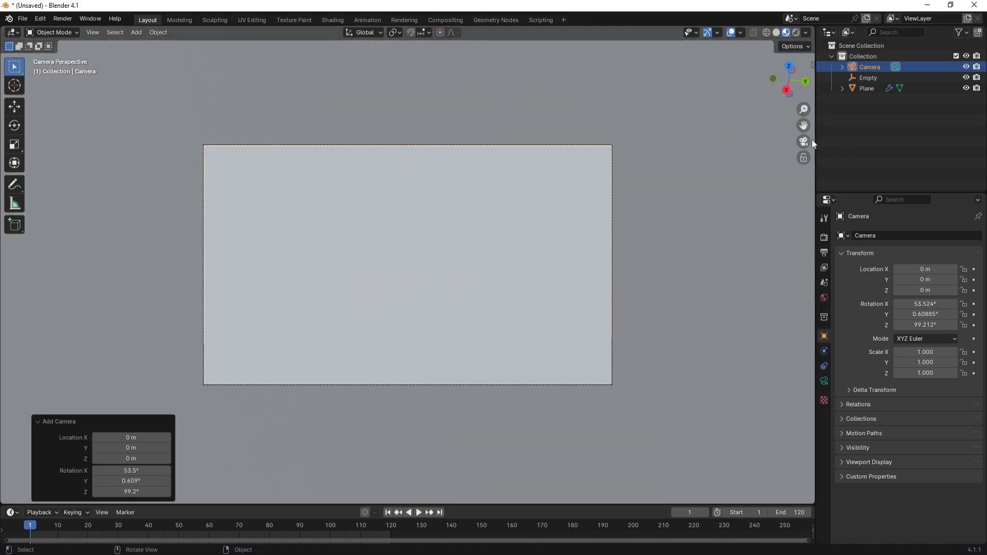
Step: Lock the camera to the view and pull it back to center the spiral tower in the frame
{"action": "key", "text": "n"}
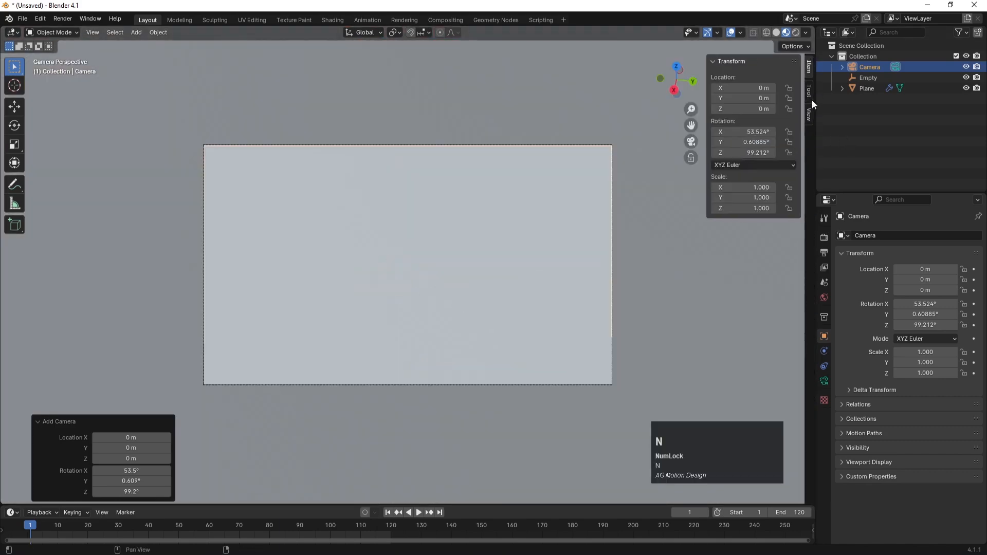
{"action": "left_click", "coordinate": [810, 112]}
{"action": "left_click", "coordinate": [752, 195]}
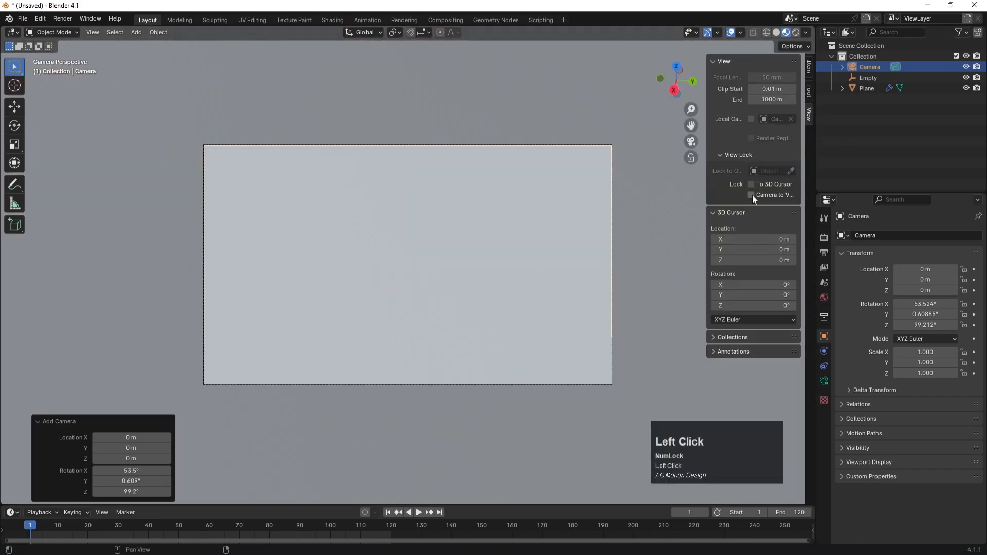
{"action": "scroll", "coordinate": [380, 276], "scroll_direction": "down", "scroll_amount": 3}
{"action": "scroll", "coordinate": [381, 279], "scroll_direction": "down", "scroll_amount": 10}
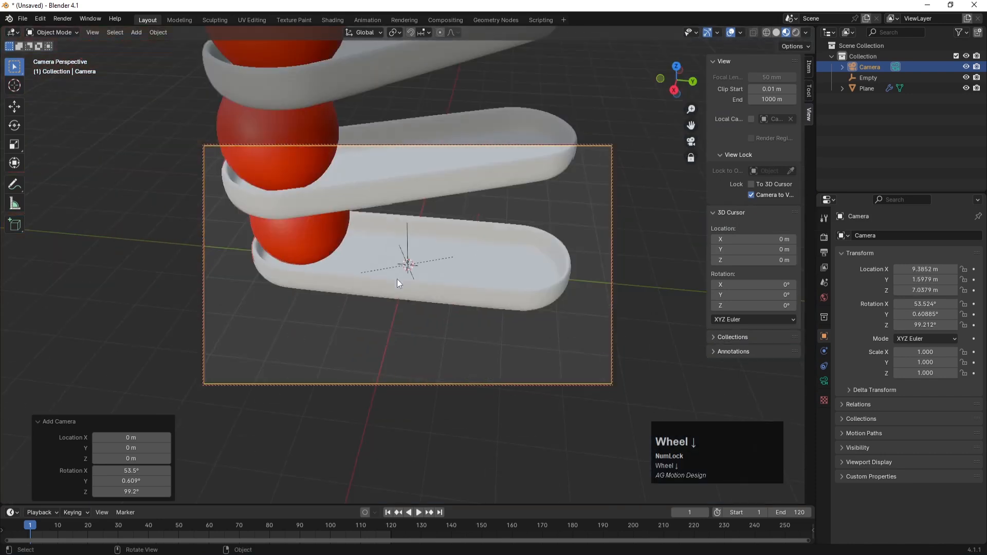
{"action": "middle_click_drag", "start_coordinate": [426, 248], "coordinate": [448, 293], "text": "shift"}
{"action": "scroll", "coordinate": [433, 338], "scroll_direction": "down", "scroll_amount": 6}
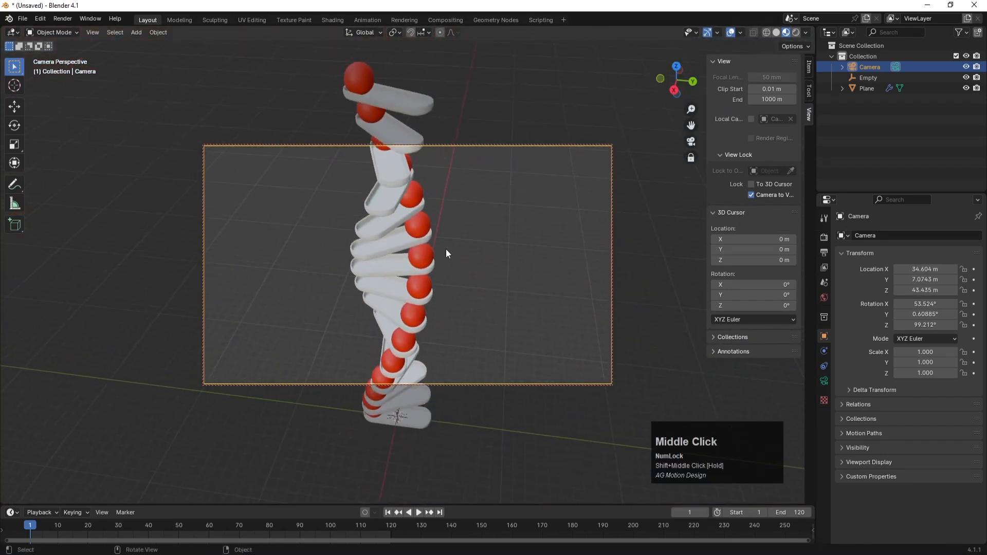
{"action": "scroll", "coordinate": [441, 267], "scroll_direction": "down", "scroll_amount": 1}
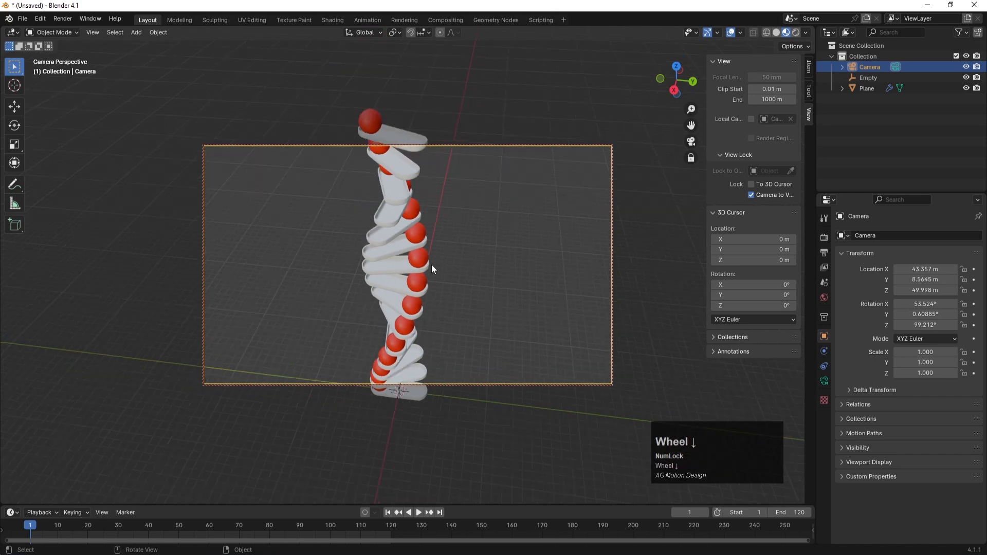
{"action": "scroll", "coordinate": [431, 264], "scroll_direction": "up", "scroll_amount": 1}
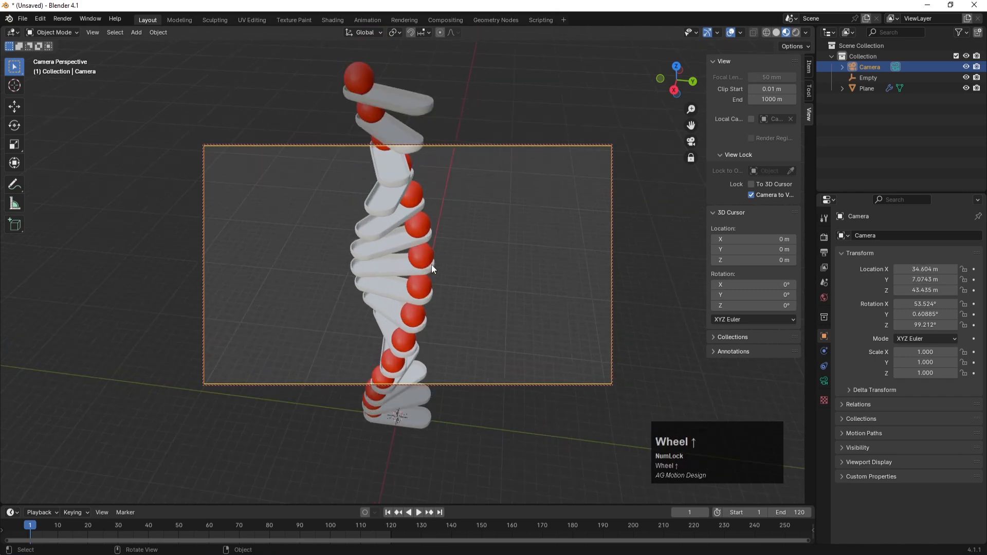
Step: Set the camera's focal length to 200 mm and move the camera back to frame the tower again
{"action": "left_click", "coordinate": [824, 381]}
{"action": "left_click", "coordinate": [927, 288]}
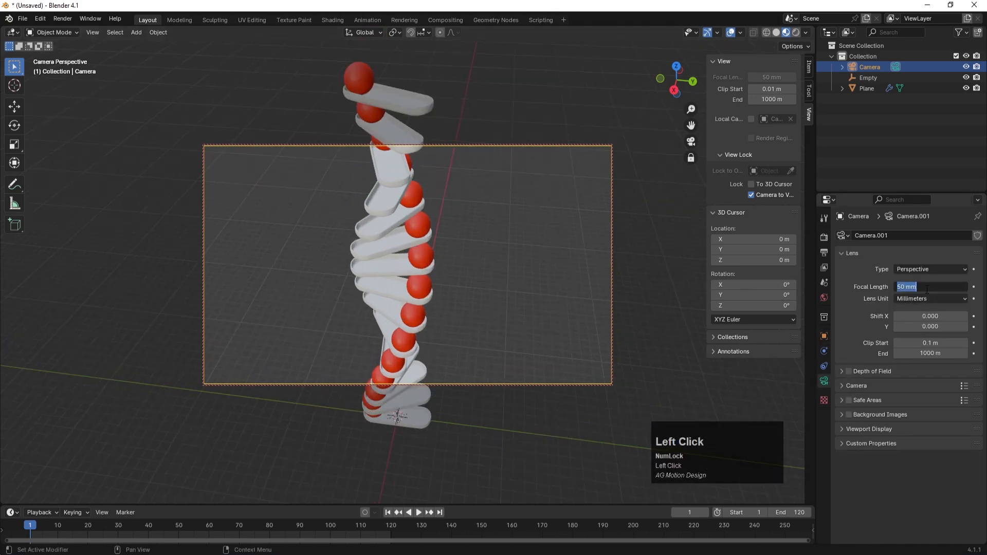
{"action": "type", "text": "200"}
{"action": "key", "text": "Return"}
{"action": "scroll", "coordinate": [430, 295], "scroll_direction": "down", "scroll_amount": 5}
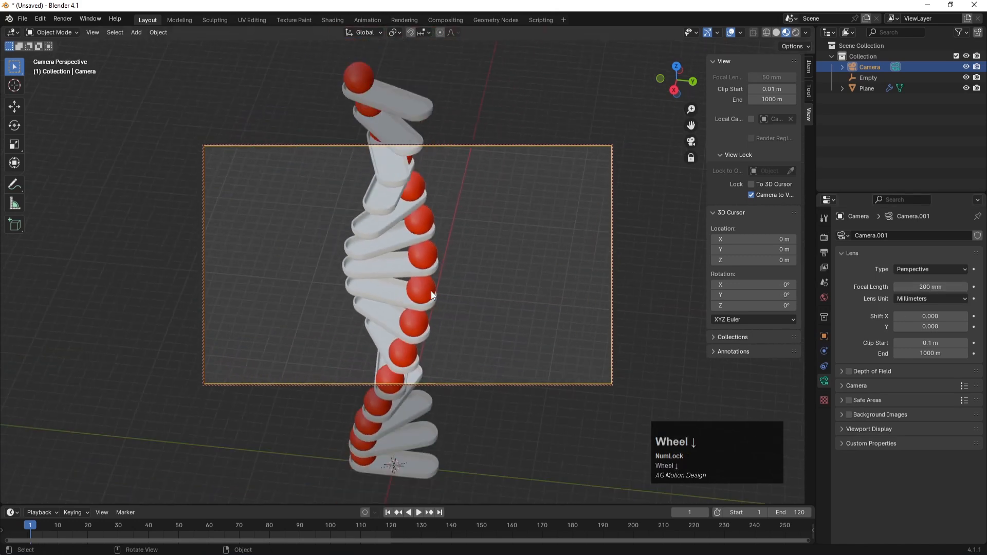
{"action": "middle_click_drag", "start_coordinate": [434, 260], "coordinate": [452, 272], "text": "shift"}
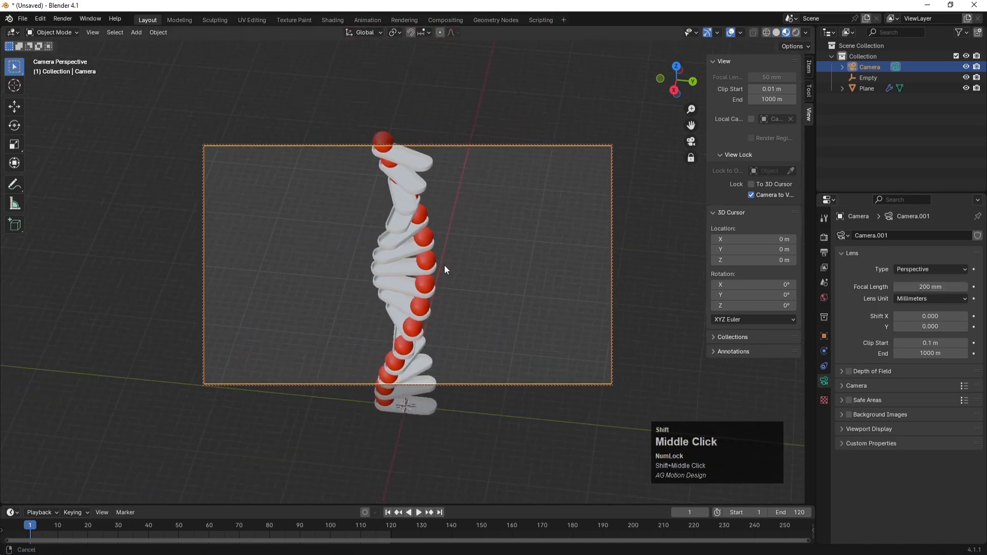
Step: Unlock the camera from the view, enlarge the camera frame in the viewport, and lock the camera to the view again
{"action": "left_click", "coordinate": [752, 196]}
{"action": "scroll", "coordinate": [384, 308], "scroll_direction": "up", "scroll_amount": 4}
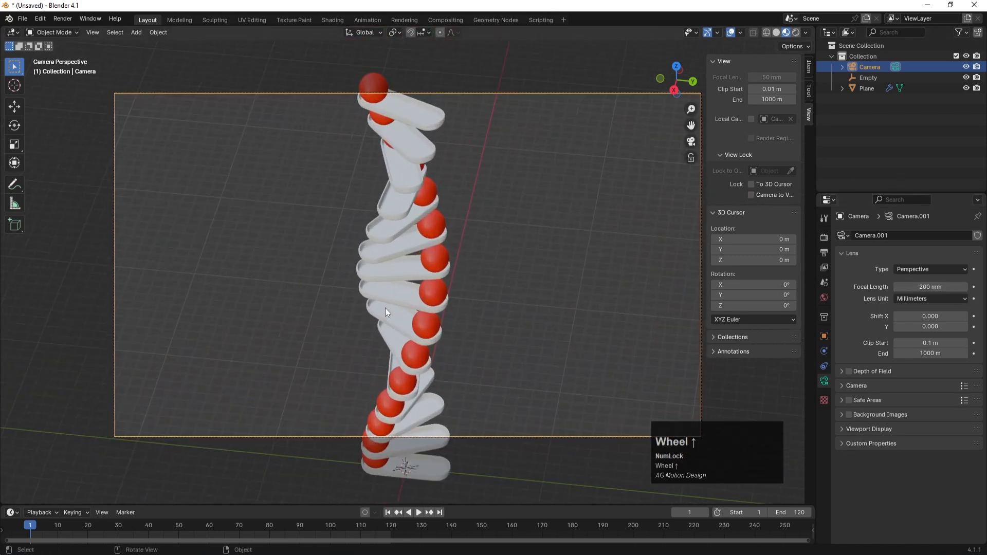
{"action": "left_click", "coordinate": [752, 195]}
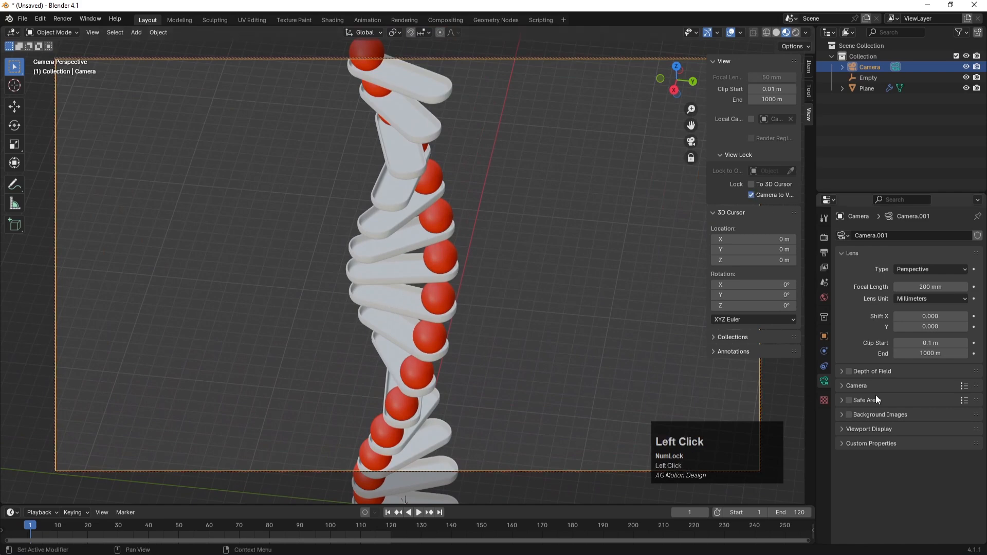
Step: Try a camera X rotation of about 56.5° and undo the change
{"action": "left_click", "coordinate": [824, 335]}
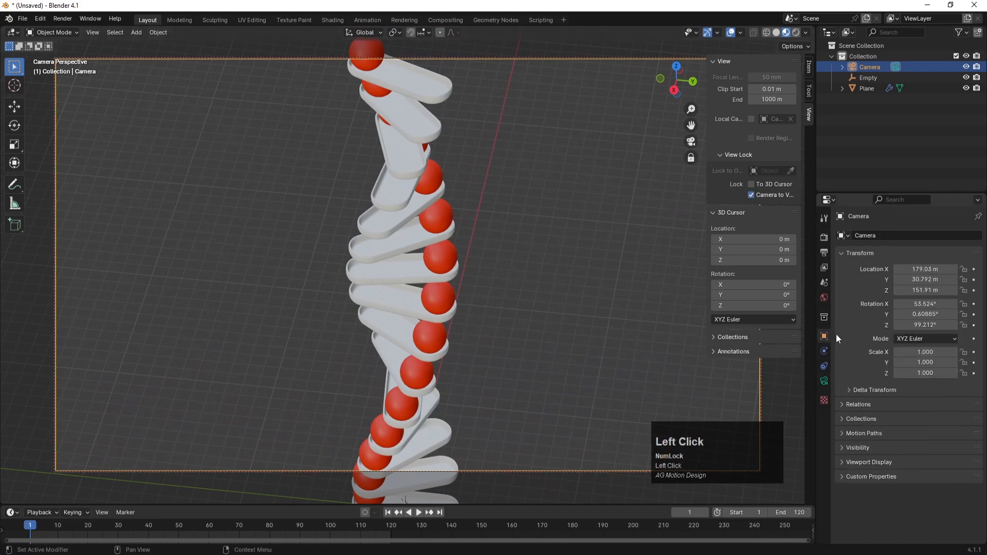
{"action": "mouse_move", "coordinate": [926, 305]}
{"action": "left_mouse_down"}
{"action": "mouse_move", "coordinate": [962, 306]}
{"action": "mouse_move", "coordinate": [952, 325]}
{"action": "mouse_move", "coordinate": [924, 304]}
{"action": "mouse_move", "coordinate": [940, 304]}
{"action": "left_mouse_up"}
{"action": "key", "text": "ctrl+z"}
{"action": "key", "text": "ctrl+z"}
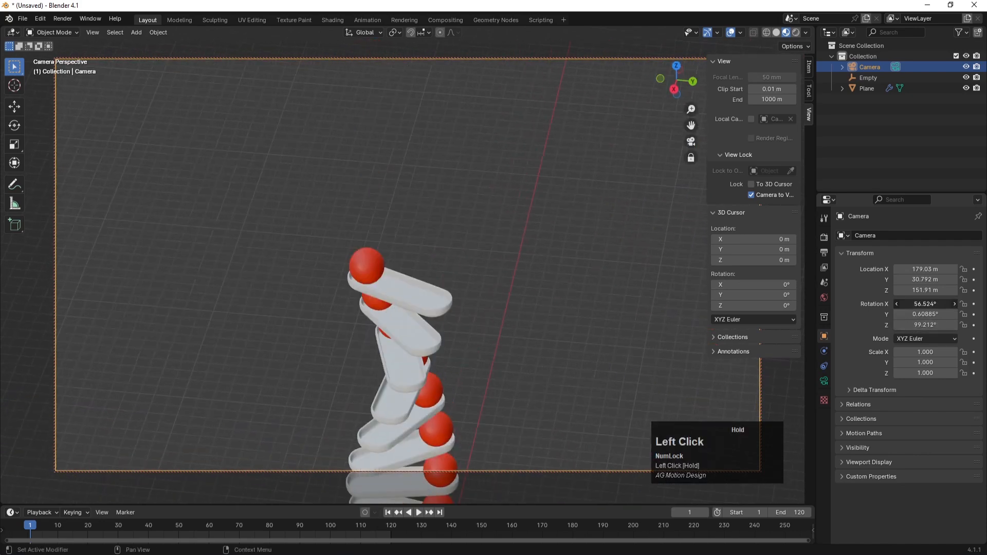
{"action": "key", "text": "ctrl+z"}
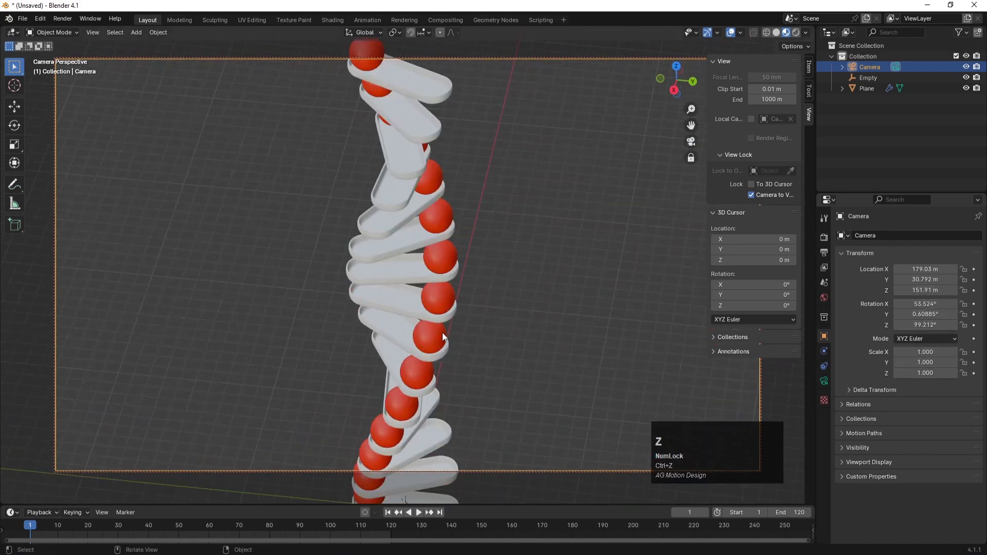
{"action": "scroll", "coordinate": [449, 327], "scroll_direction": "down", "scroll_amount": 3}
{"action": "scroll", "coordinate": [448, 327], "scroll_direction": "up", "scroll_amount": 3}
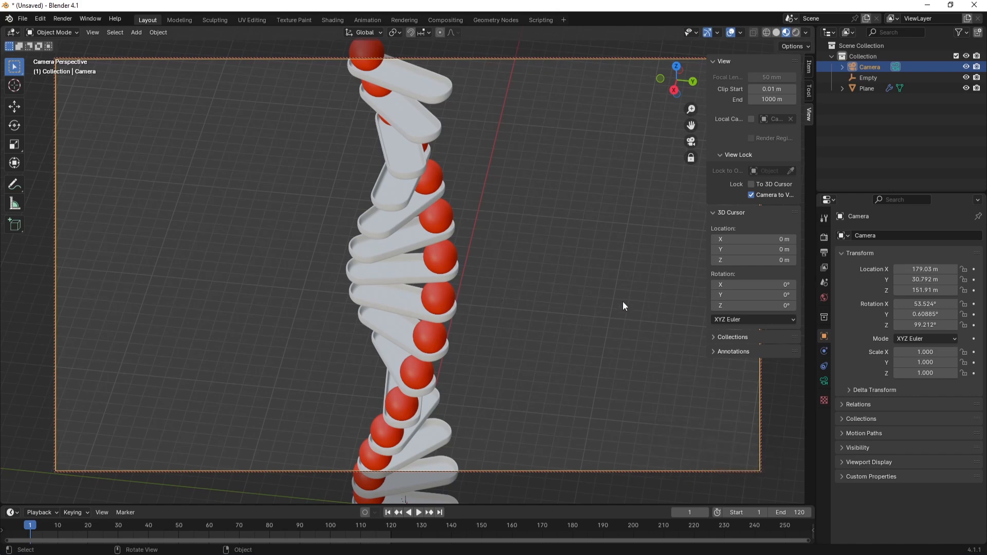
{"action": "left_click_drag", "start_coordinate": [925, 363], "coordinate": [931, 362]}
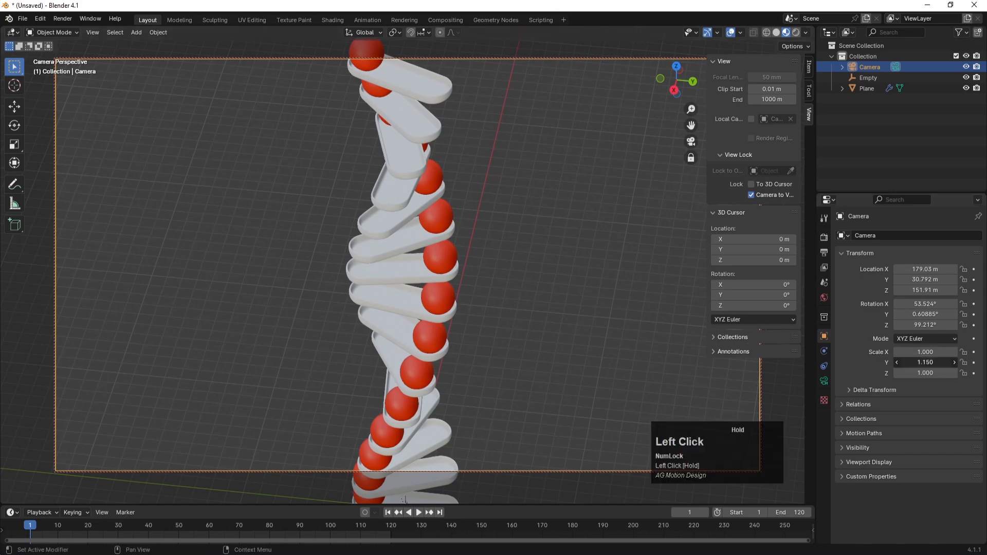
{"action": "key", "text": "ctrl+z"}
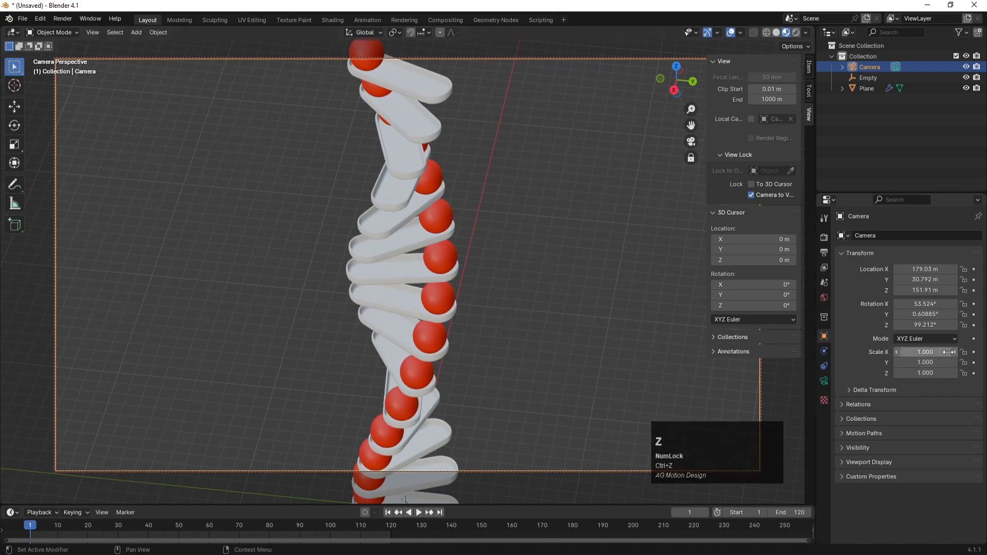
Step: Tilt the camera to a Y rotation of about -35° and shift it to bring the spiral tower back into the frame
{"action": "left_click_drag", "start_coordinate": [925, 314], "coordinate": [903, 314]}
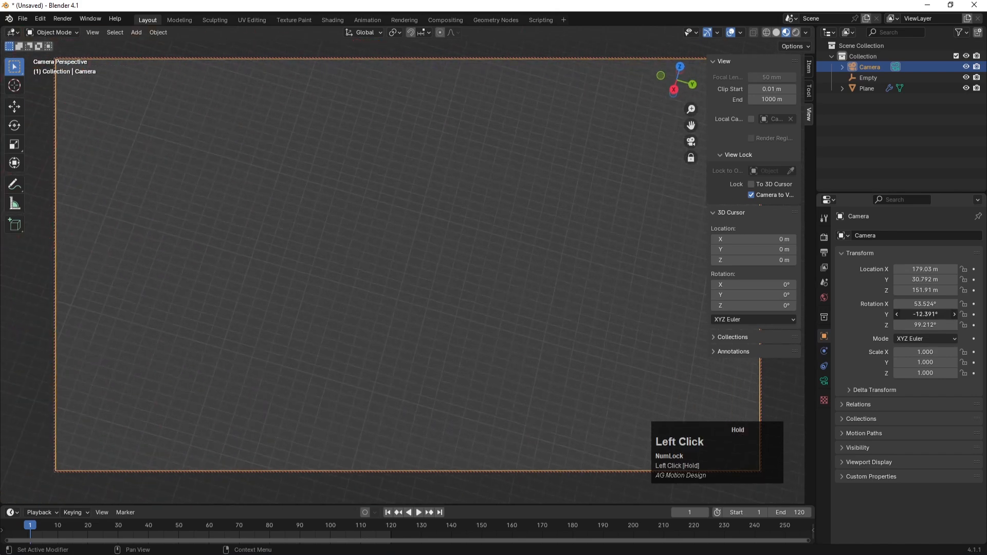
{"action": "middle_click_drag", "start_coordinate": [402, 264], "coordinate": [773, 301], "text": "shift"}
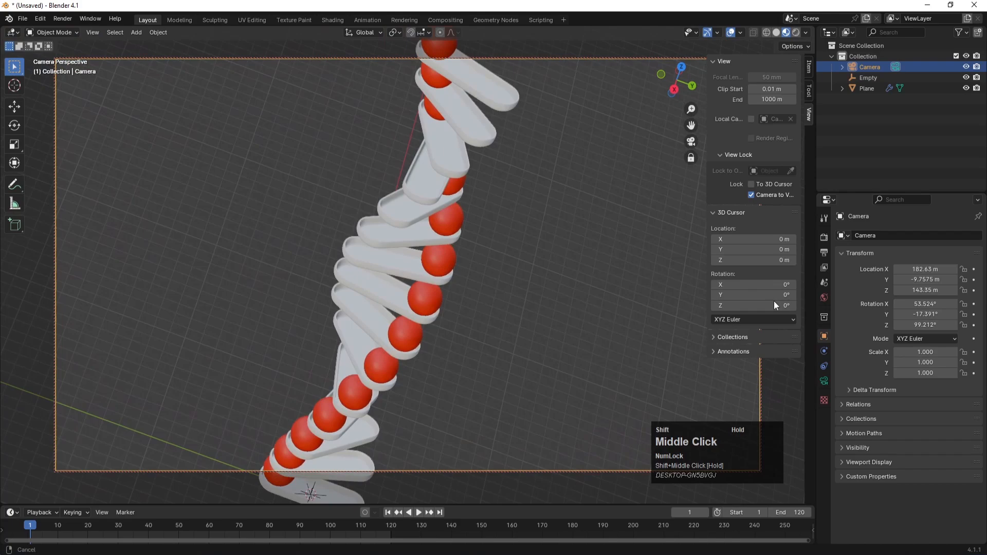
{"action": "left_click_drag", "start_coordinate": [926, 314], "coordinate": [873, 314]}
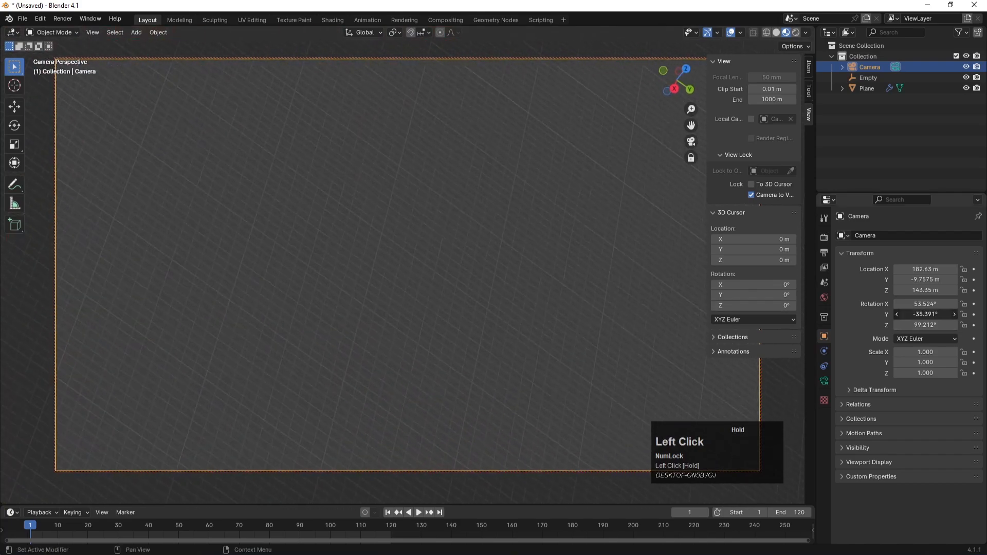
{"action": "middle_click_drag", "start_coordinate": [329, 318], "coordinate": [650, 345], "text": "shift"}
Step: Orbit the camera to look more steeply down on the tower and pull it back so the diagonal spiral fits the frame
{"action": "middle_click_drag", "start_coordinate": [424, 254], "coordinate": [424, 291]}
{"action": "scroll", "coordinate": [396, 310], "scroll_direction": "up", "scroll_amount": 2}
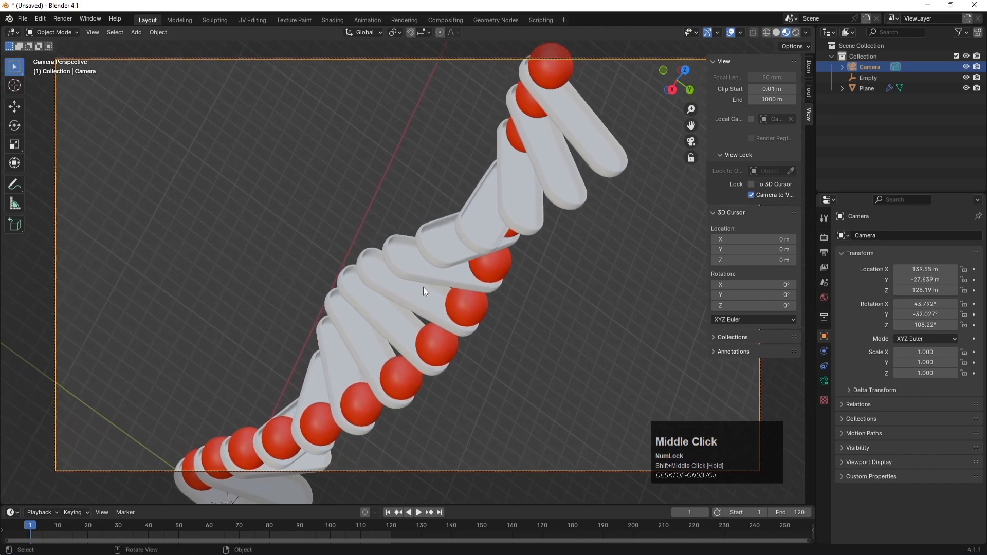
{"action": "scroll", "coordinate": [423, 288], "scroll_direction": "up", "scroll_amount": 1}
{"action": "scroll", "coordinate": [423, 288], "scroll_direction": "down", "scroll_amount": 2}
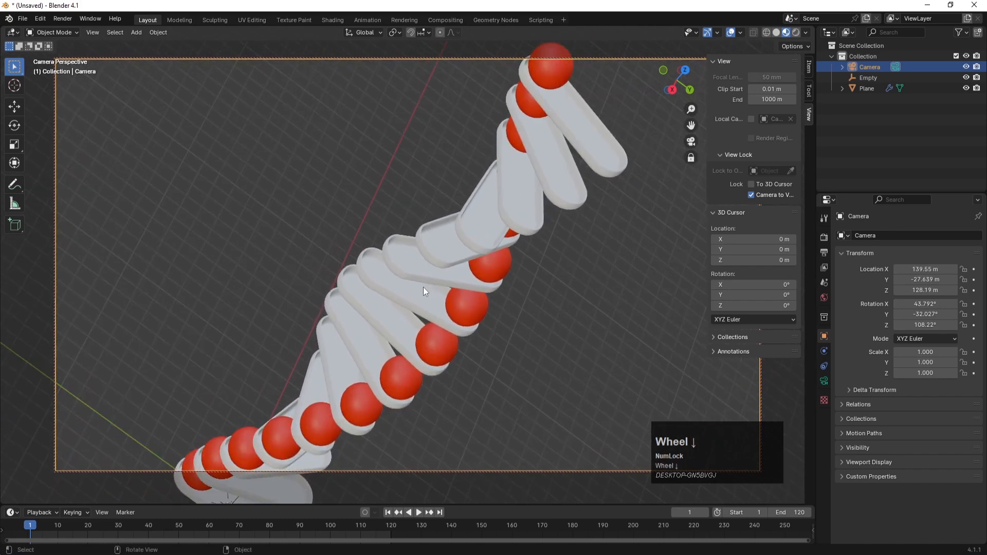
{"action": "scroll", "coordinate": [424, 288], "scroll_direction": "down", "scroll_amount": 1}
{"action": "left_click", "coordinate": [223, 450]}
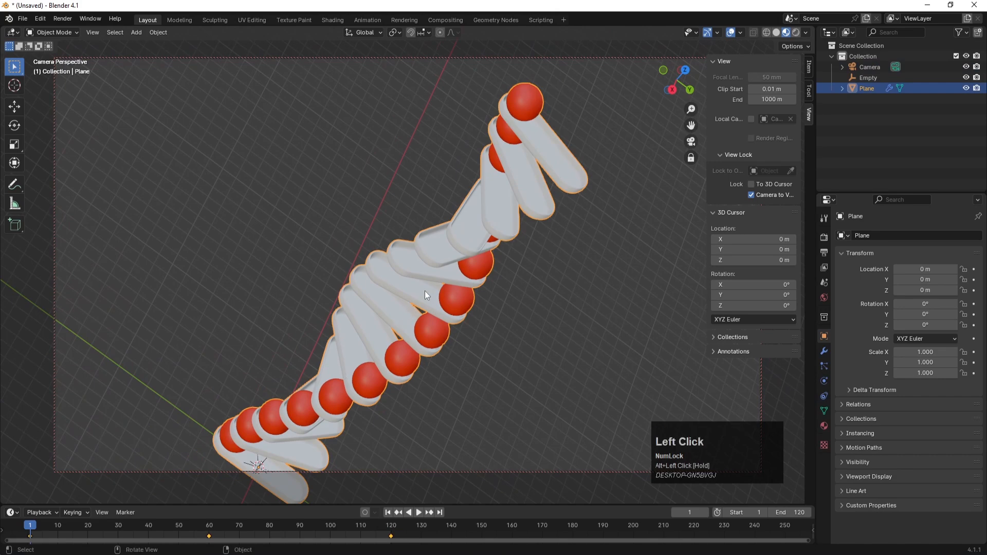
{"action": "middle_click_drag", "start_coordinate": [425, 291], "coordinate": [428, 300]}
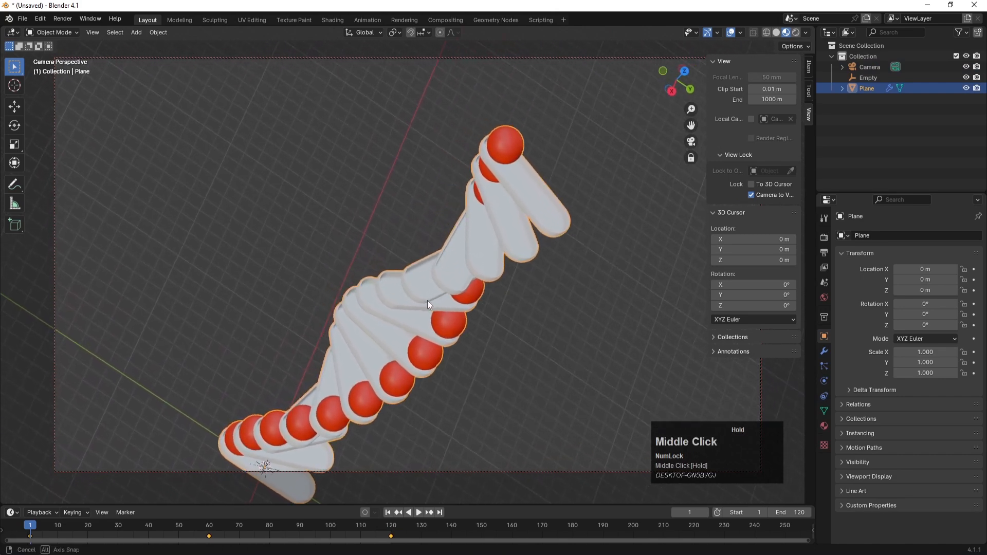
Step: Set the Array modifier's count on the tower's Plane object to 25
{"action": "left_click", "coordinate": [868, 88]}
{"action": "left_click", "coordinate": [826, 353]}
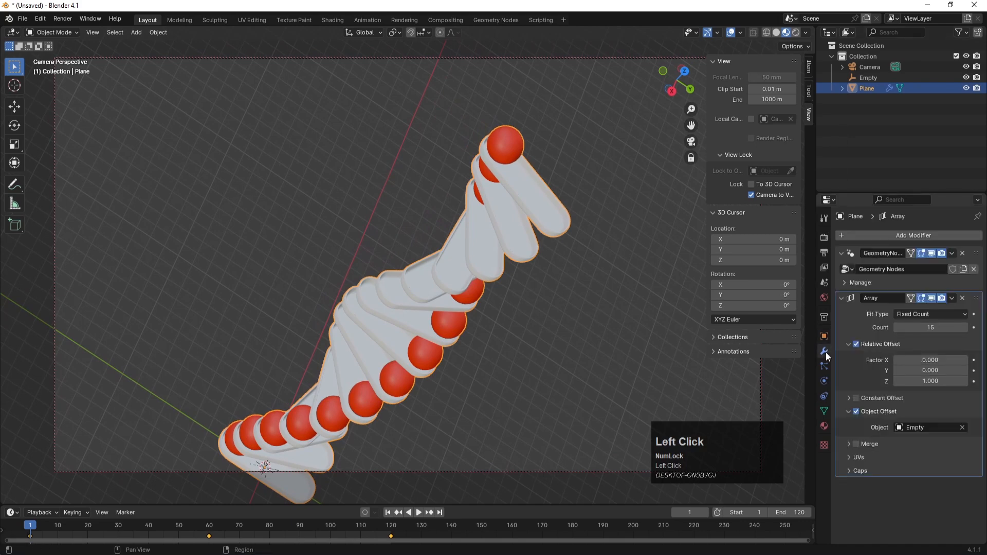
{"action": "left_click_drag", "start_coordinate": [965, 324], "coordinate": [938, 327]}
{"action": "left_click", "coordinate": [938, 327]}
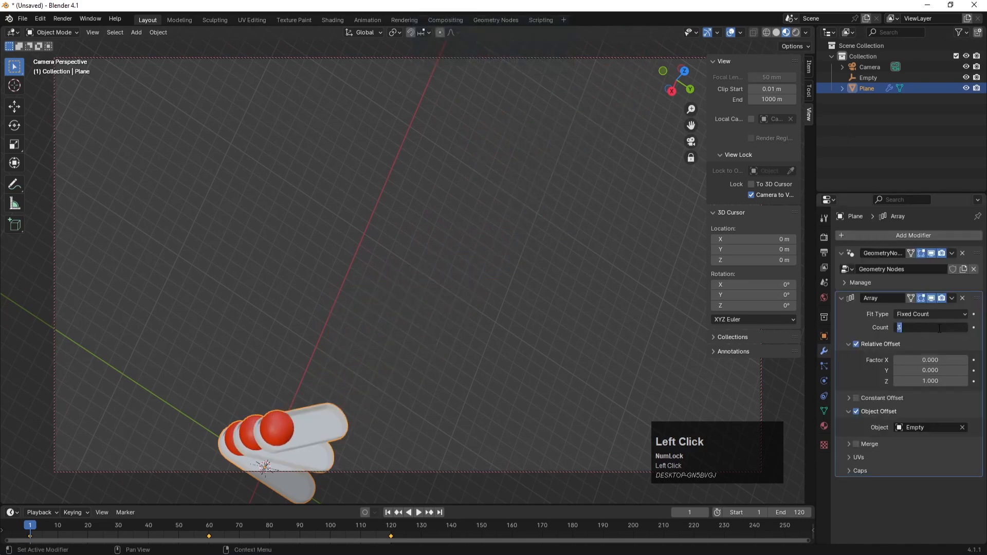
{"action": "type", "text": "25"}
{"action": "key", "text": "Return"}
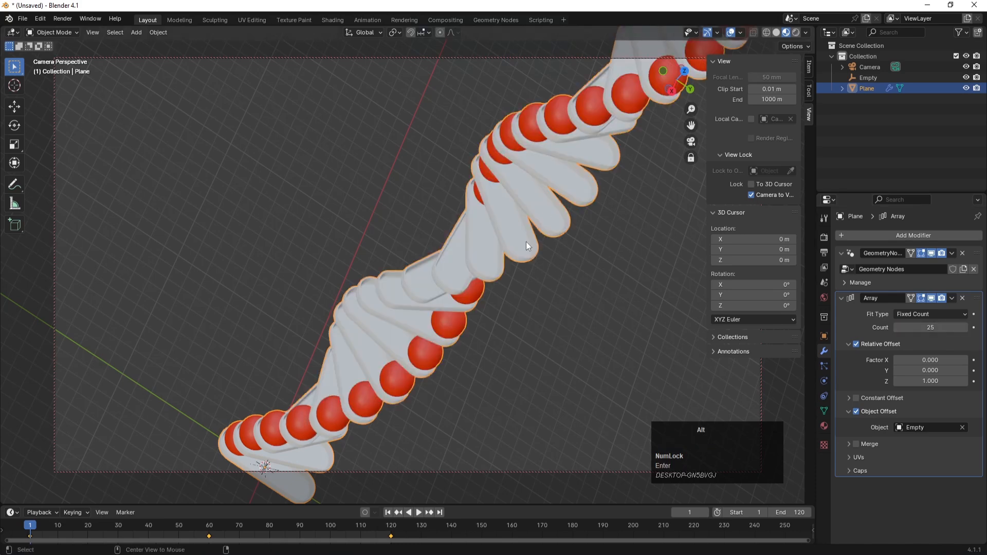
Step: Look at the lengthened tower from the right side, return to the camera view, and shift the camera to recenter the tower
{"action": "middle_click_drag", "start_coordinate": [525, 242], "coordinate": [513, 268], "text": "alt"}
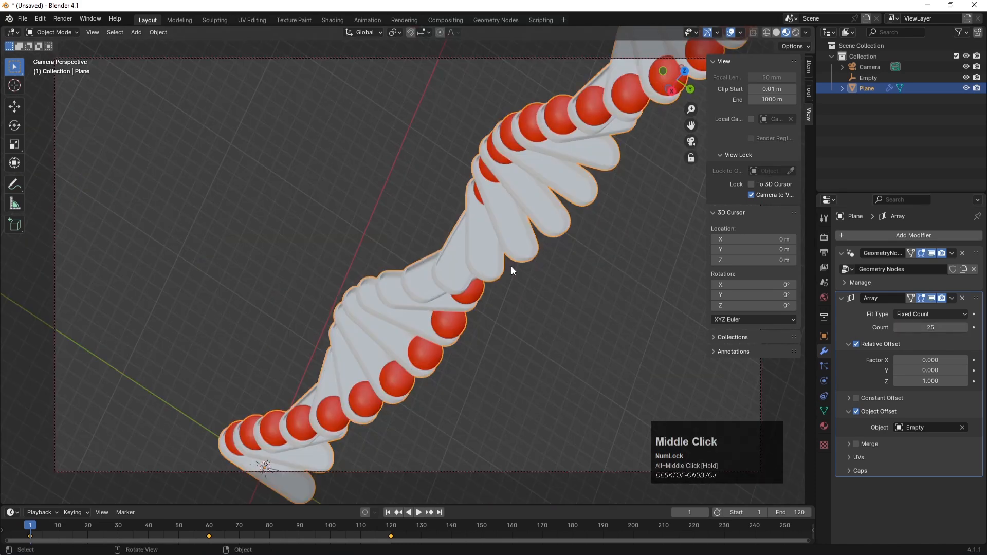
{"action": "middle_click_drag", "start_coordinate": [512, 265], "coordinate": [443, 257], "text": "shift"}
{"action": "middle_click", "coordinate": [504, 264], "text": "alt"}
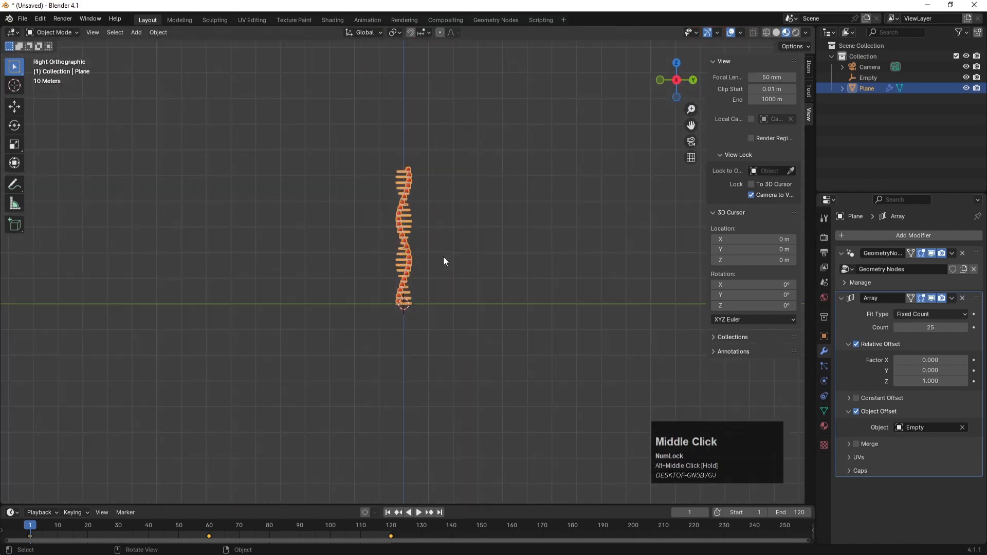
{"action": "key", "text": "KP_0"}
{"action": "middle_click_drag", "start_coordinate": [442, 294], "coordinate": [421, 264], "text": "shift"}
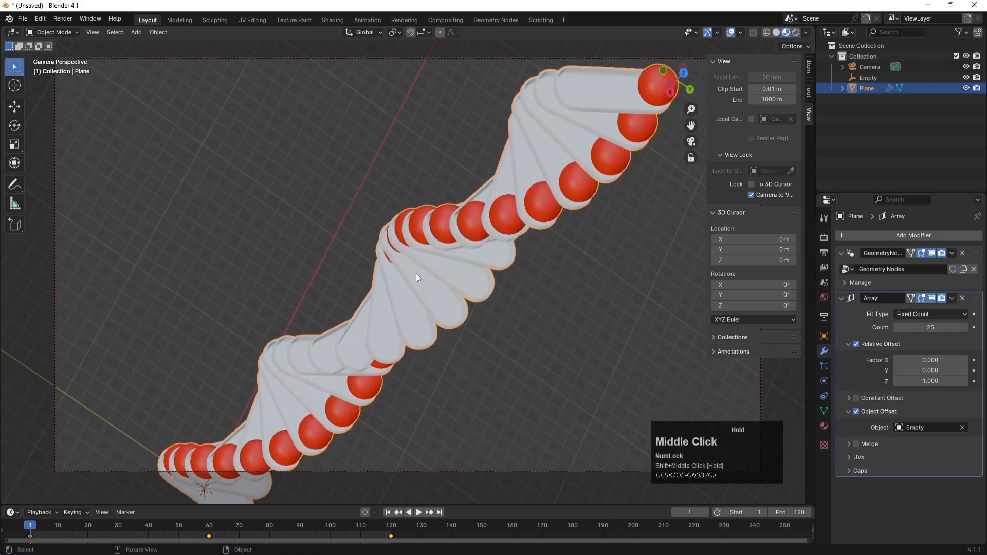
Step: Raise the Array modifier's count to 30 and play the animation through the camera to check it, stopping playback afterwards
{"action": "left_click", "coordinate": [965, 327]}
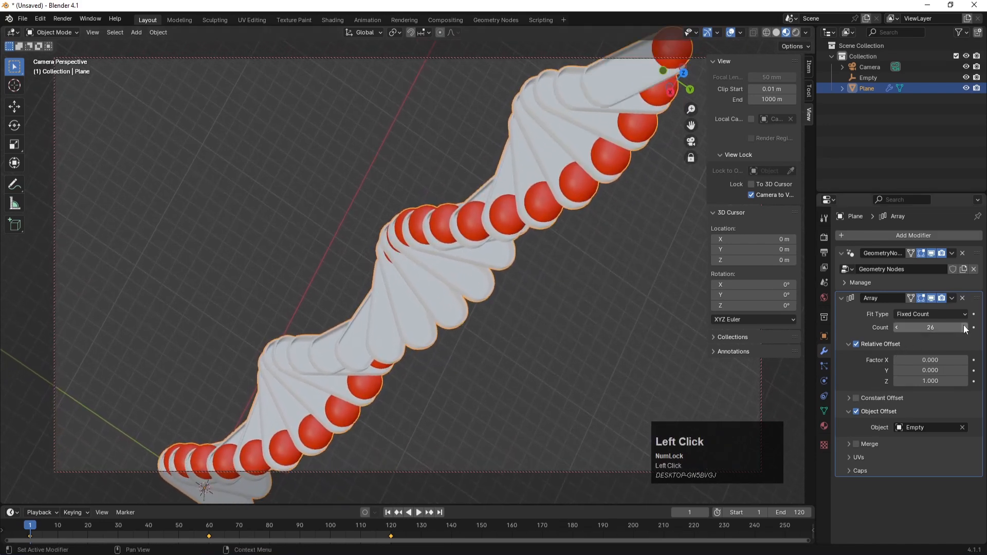
{"action": "left_click", "coordinate": [965, 327]}
{"action": "left_click", "coordinate": [965, 328]}
{"action": "left_click", "coordinate": [965, 327]}
{"action": "left_click", "coordinate": [964, 327]}
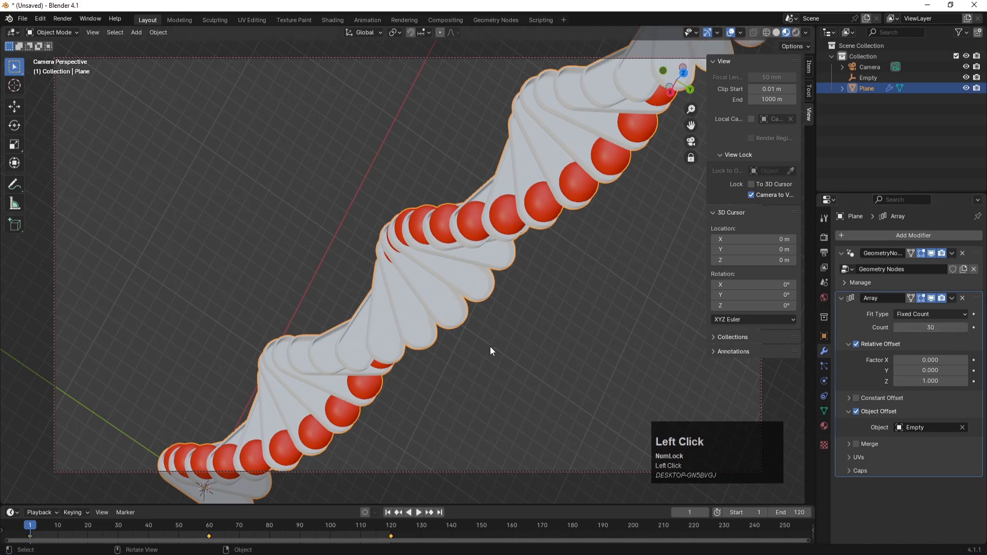
{"action": "left_click", "coordinate": [419, 513]}
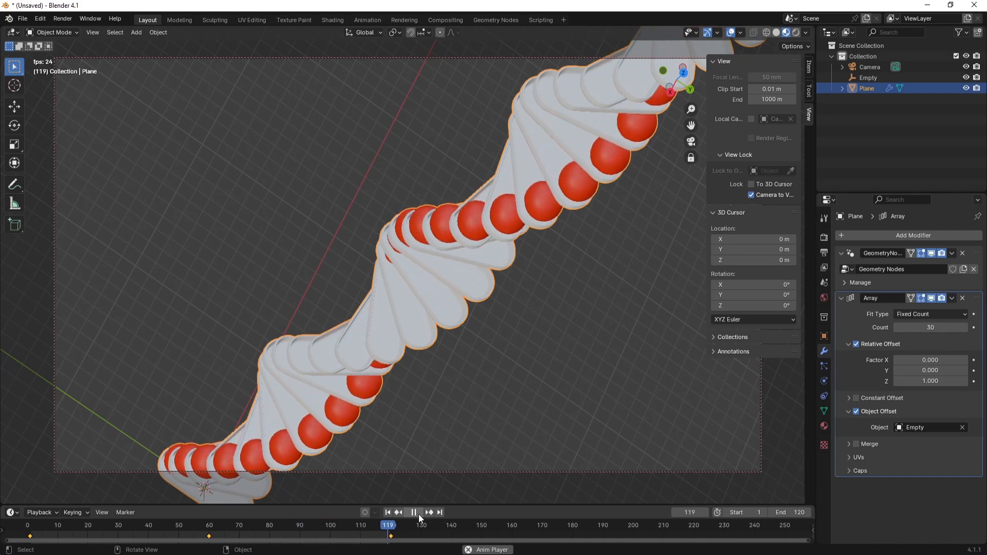
{"action": "left_click", "coordinate": [419, 513]}
Step: Leave the camera view, deselect the tower, and add a plain axes empty at the world origin
{"action": "middle_click_drag", "start_coordinate": [474, 319], "coordinate": [439, 240]}
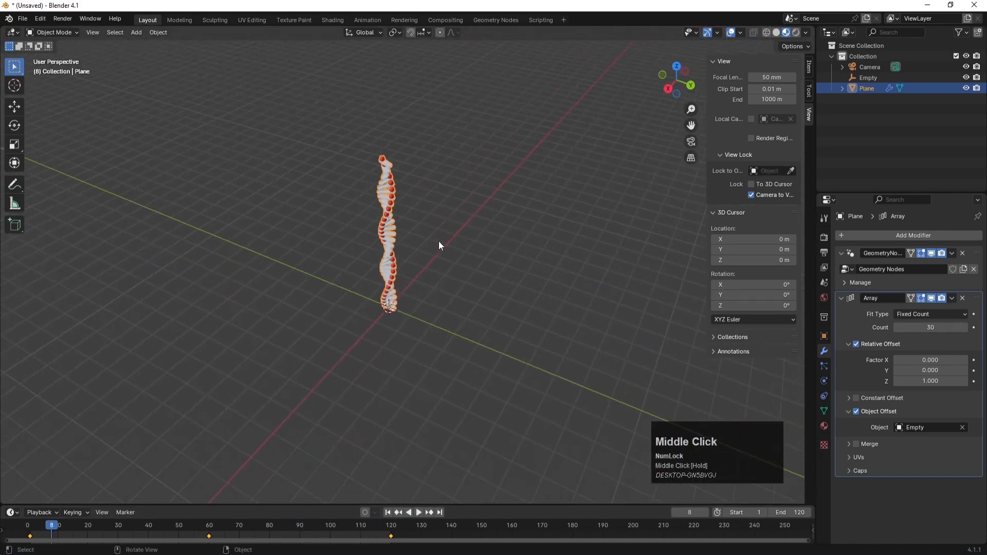
{"action": "left_click", "coordinate": [439, 241]}
{"action": "scroll", "coordinate": [442, 259], "scroll_direction": "down", "scroll_amount": 2}
{"action": "scroll", "coordinate": [442, 263], "scroll_direction": "down", "scroll_amount": 2}
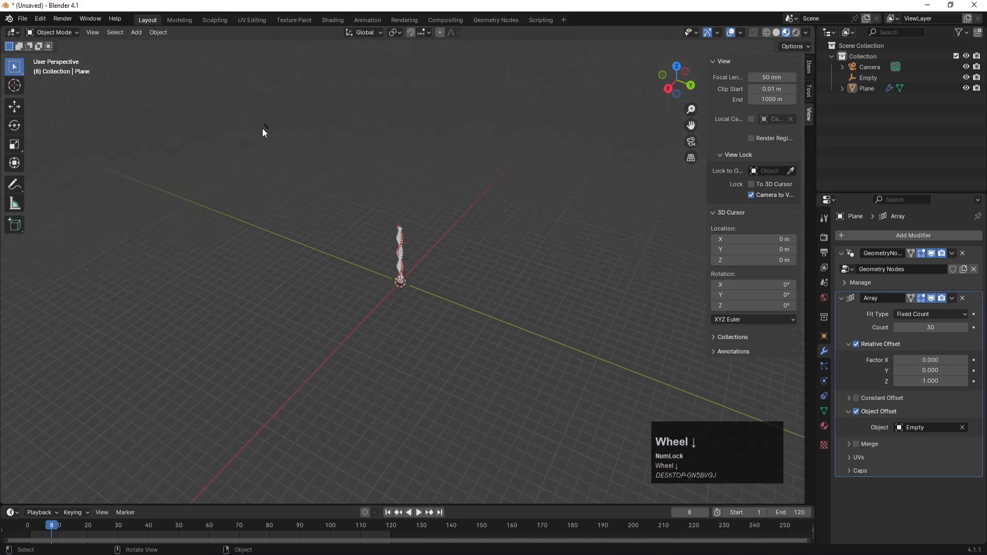
{"action": "scroll", "coordinate": [263, 134], "scroll_direction": "up", "scroll_amount": 2}
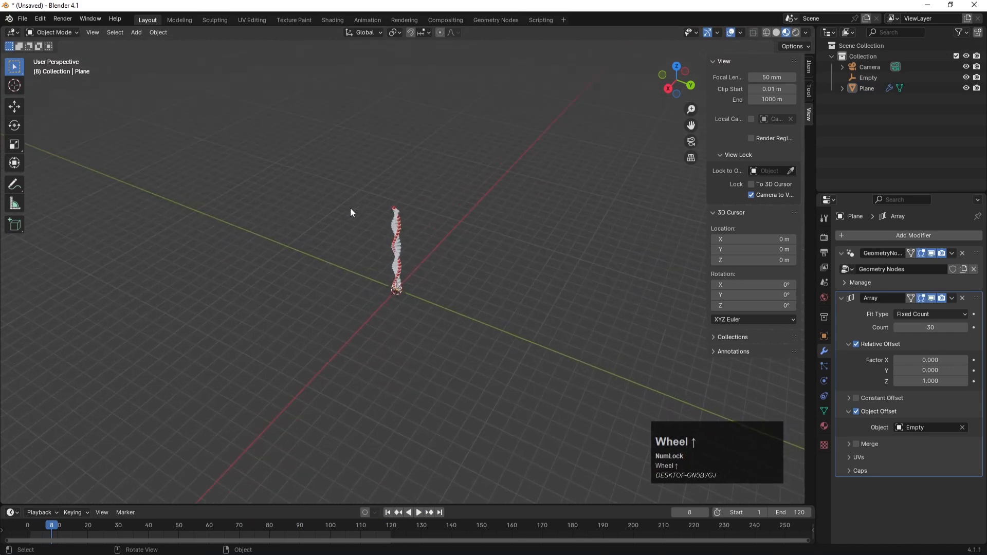
{"action": "scroll", "coordinate": [350, 211], "scroll_direction": "up", "scroll_amount": 2}
{"action": "scroll", "coordinate": [442, 268], "scroll_direction": "up", "scroll_amount": 3}
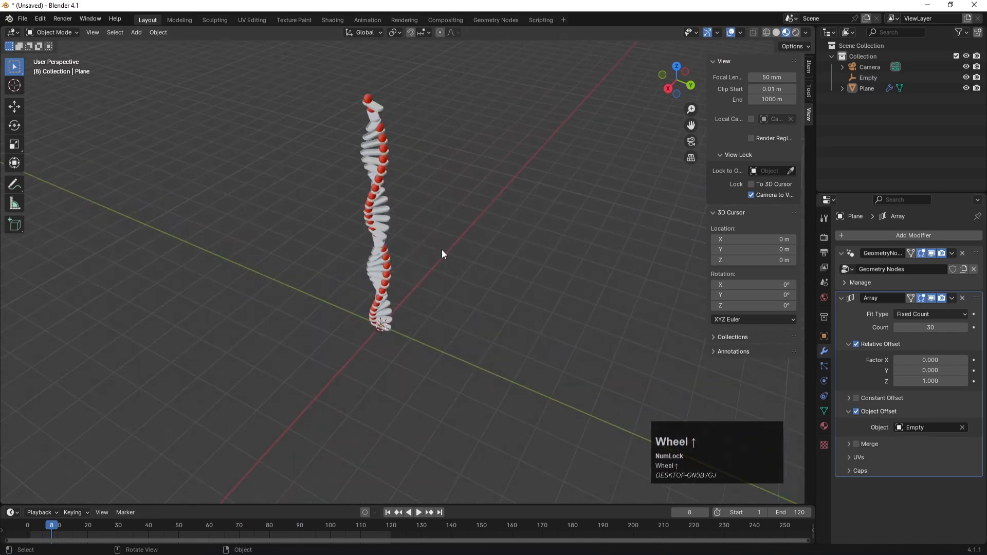
{"action": "key", "text": "shift+a"}
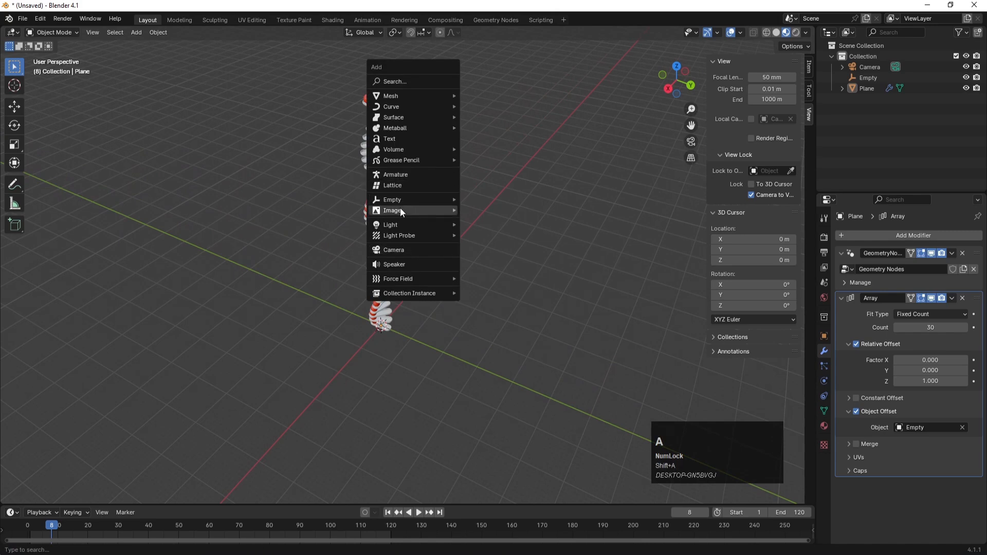
{"action": "mouse_move", "coordinate": [398, 199]}
{"action": "left_click", "coordinate": [470, 199]}
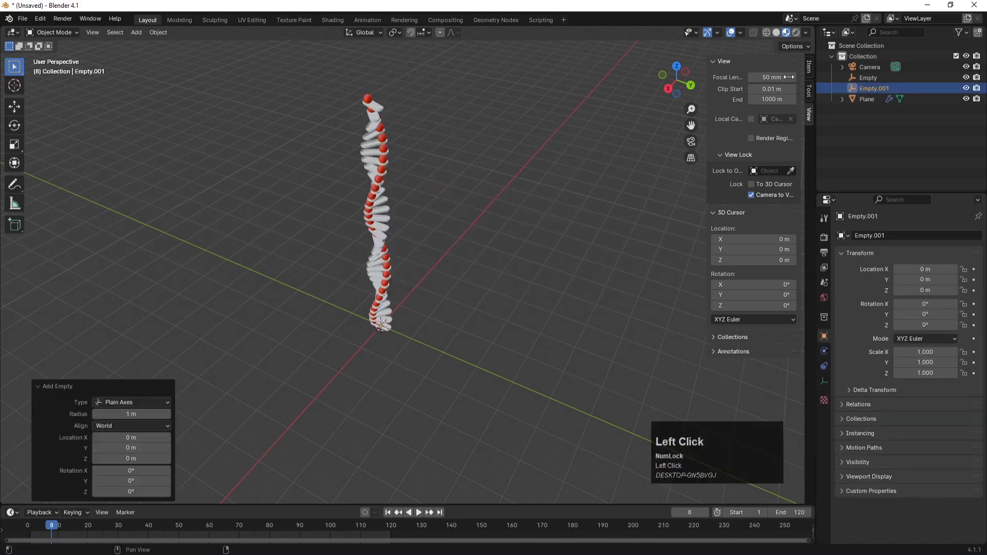
Step: Rename the new empty as "camera"
{"action": "double_click", "coordinate": [869, 88]}
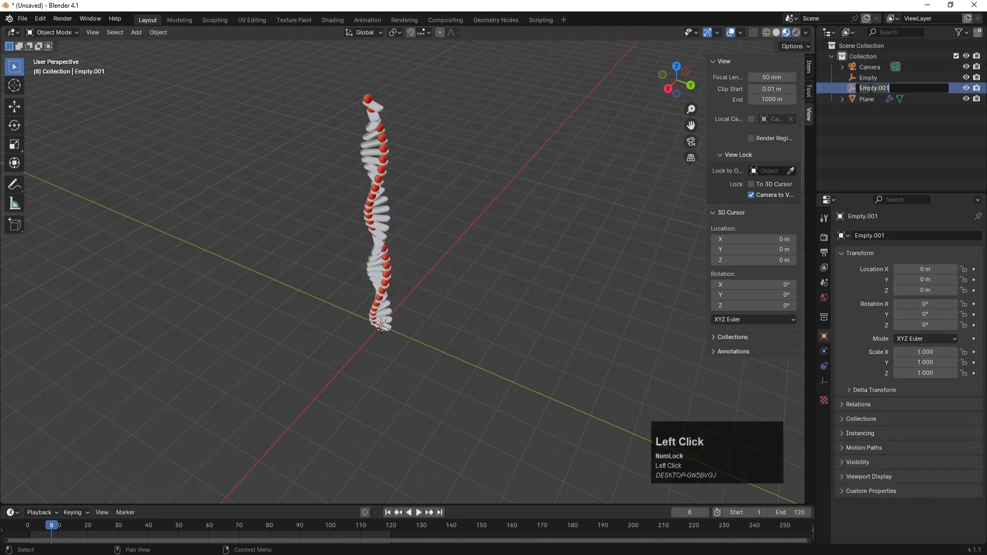
{"action": "type", "text": "c"}
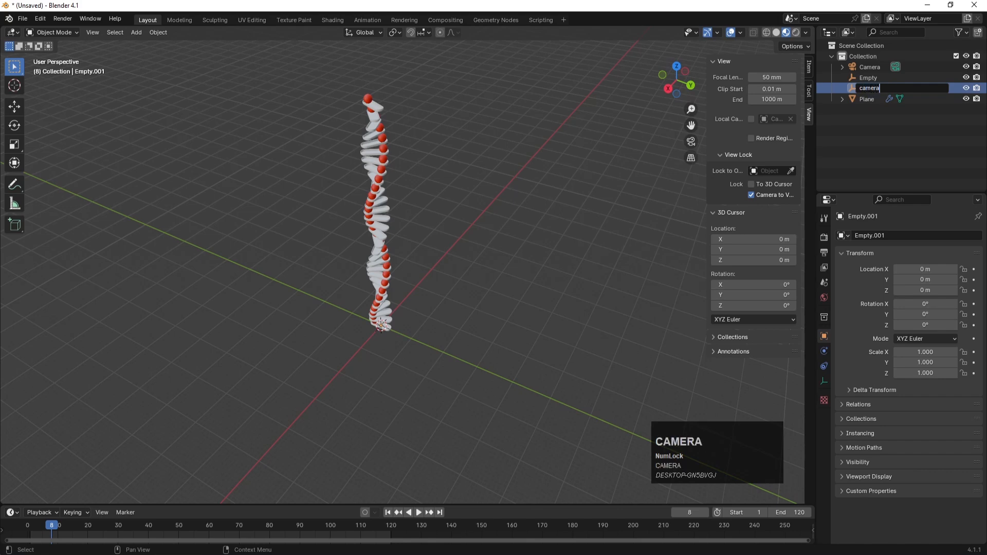
{"action": "type", "text": "amera"}
{"action": "key", "text": "Return"}
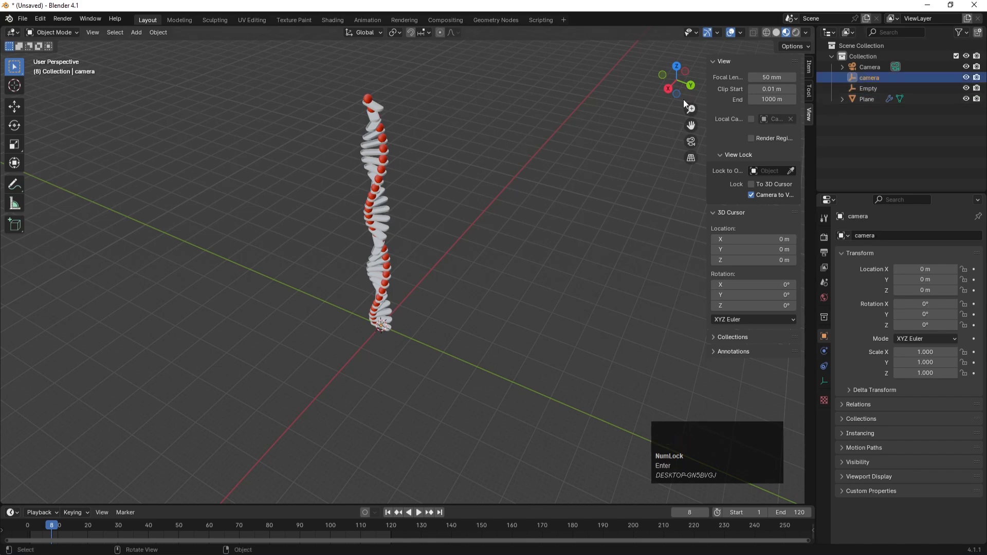
Step: Extend the name of the "camera" empty to "camera controller"
{"action": "left_click", "coordinate": [880, 73]}
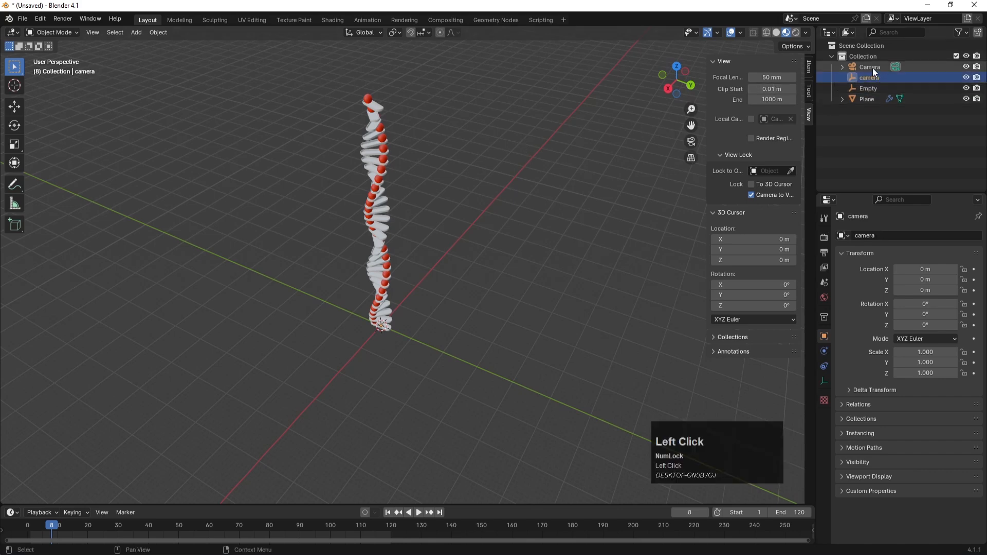
{"action": "left_click", "coordinate": [872, 68]}
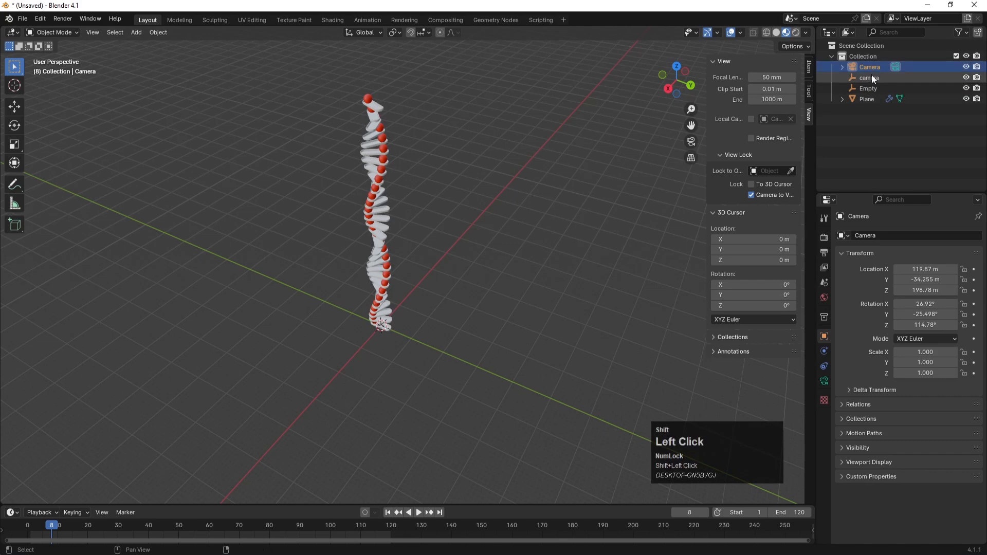
{"action": "left_click", "coordinate": [868, 116]}
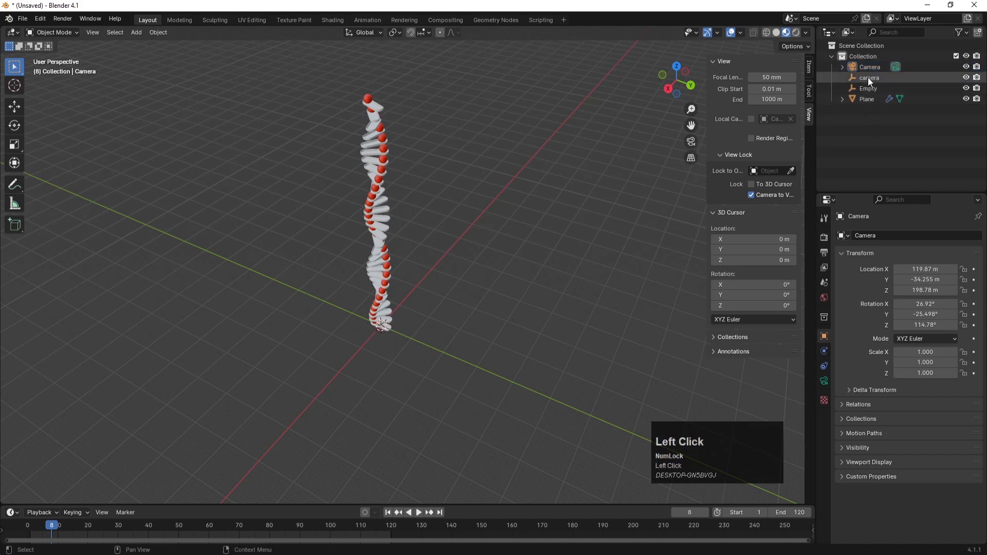
{"action": "double_click", "coordinate": [868, 77]}
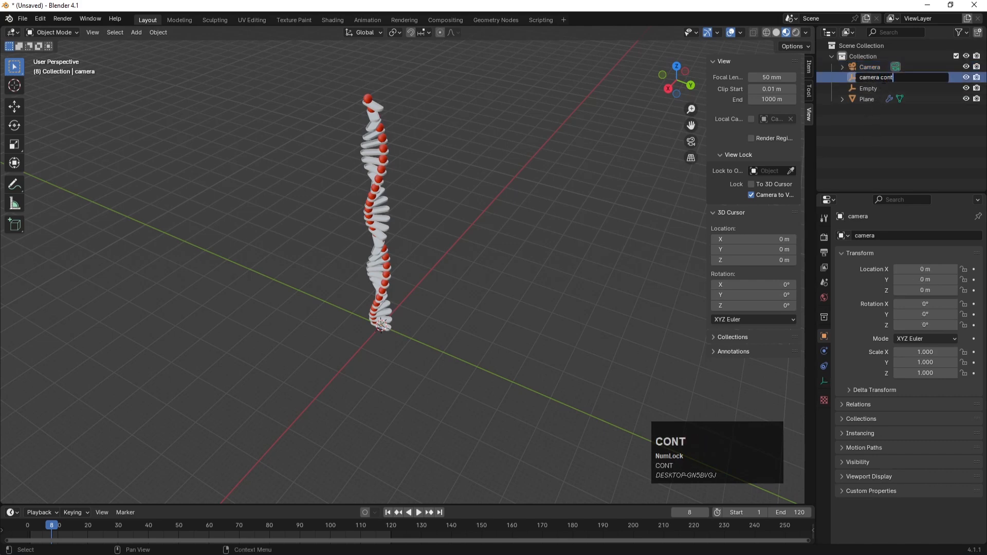
{"action": "type", "text": "controller"}
{"action": "key", "text": "Return"}
Step: Parent the camera to the "camera controller" empty using the Object type and expand the empty's hierarchy
{"action": "scroll", "coordinate": [453, 260], "scroll_direction": "down", "scroll_amount": 5}
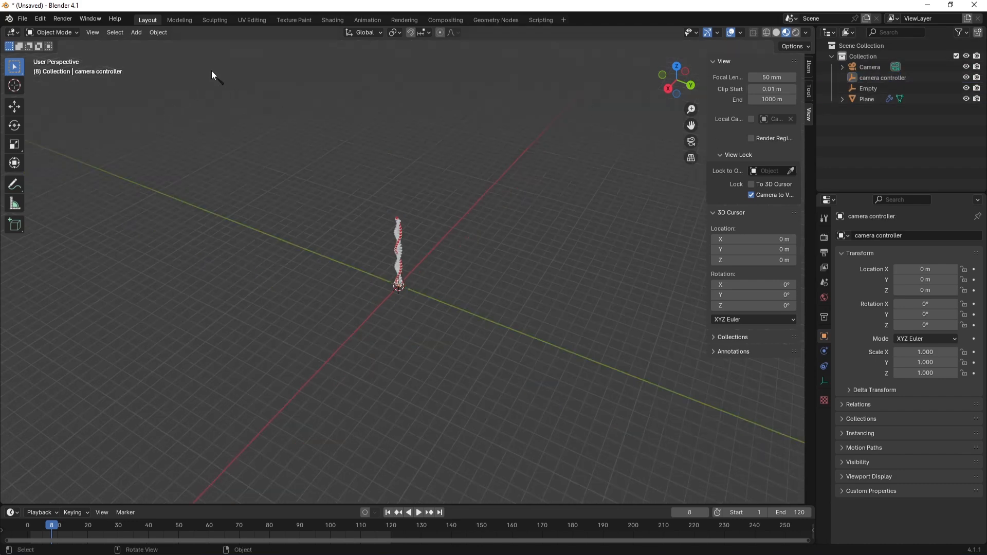
{"action": "left_click", "coordinate": [873, 78]}
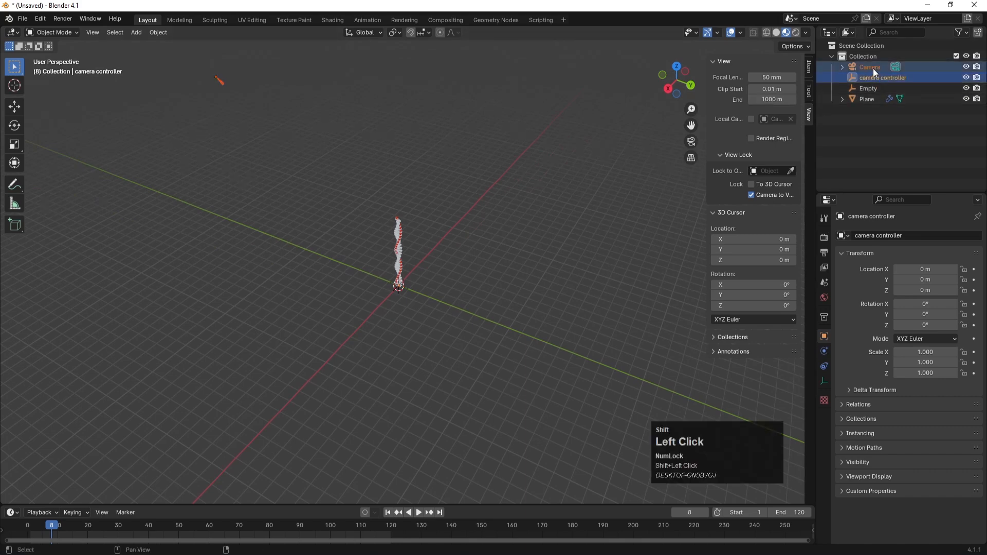
{"action": "left_click", "coordinate": [872, 69], "text": "shift"}
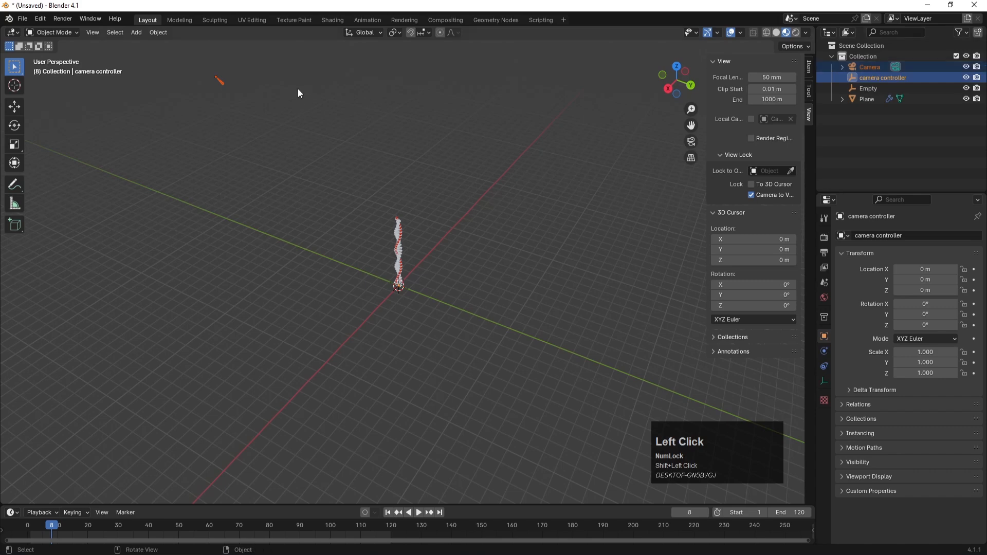
{"action": "key", "text": "ctrl+p"}
{"action": "left_click", "coordinate": [361, 240]}
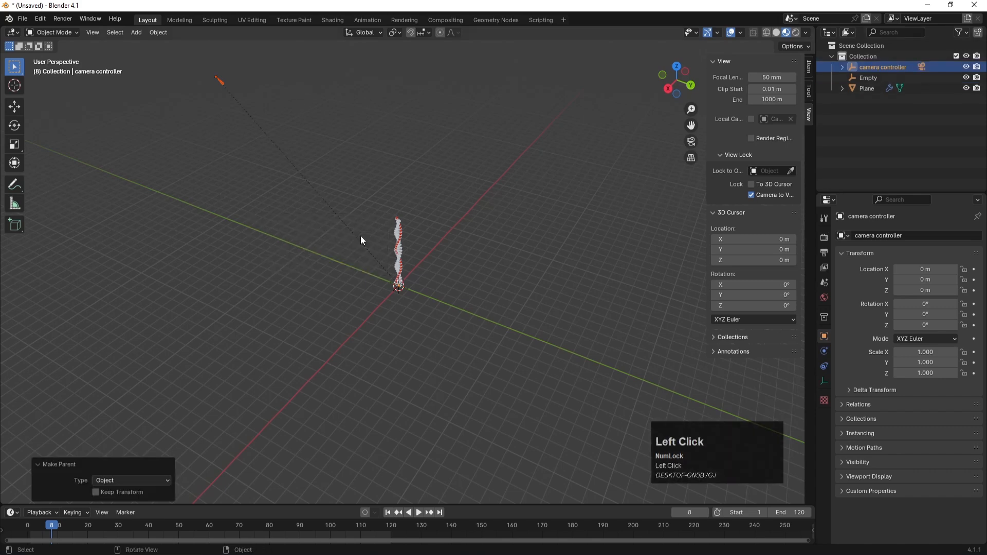
{"action": "left_click", "coordinate": [841, 67]}
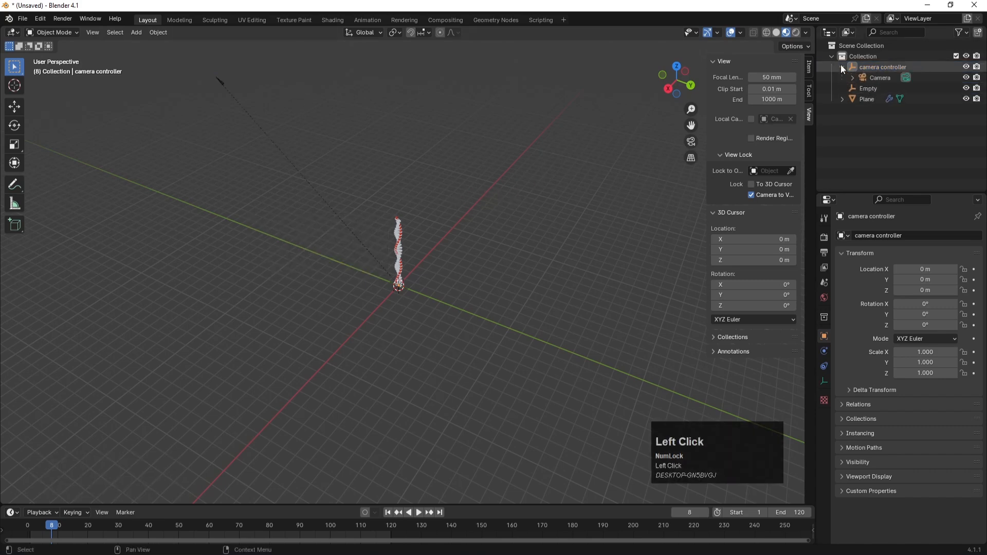
Step: Test the camera controller's Z rotation through the camera view and reset it to 0°
{"action": "mouse_move", "coordinate": [925, 324]}
{"action": "left_mouse_down"}
{"action": "mouse_move", "coordinate": [913, 325]}
{"action": "mouse_move", "coordinate": [926, 325]}
{"action": "left_mouse_up"}
{"action": "key", "text": "ctrl+z"}
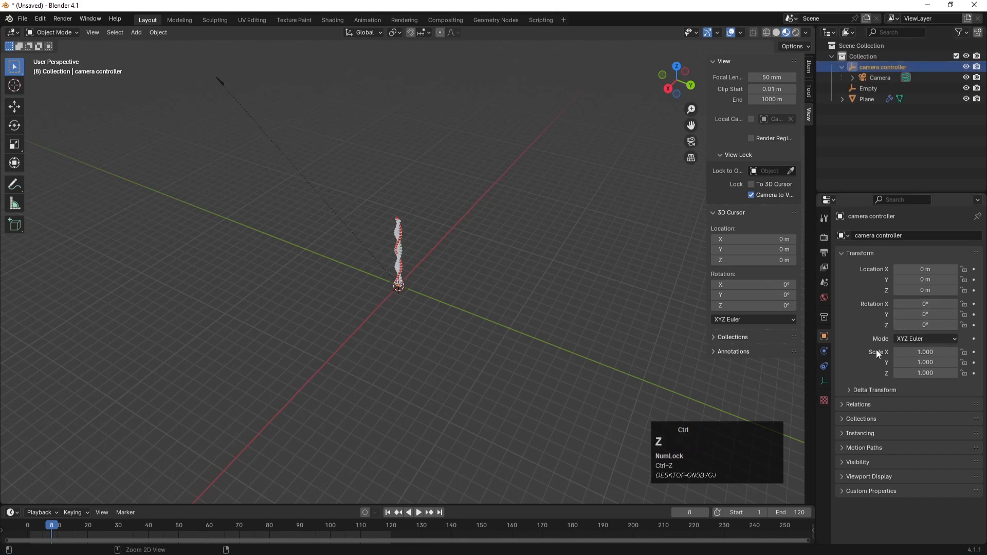
{"action": "key", "text": "KP_0"}
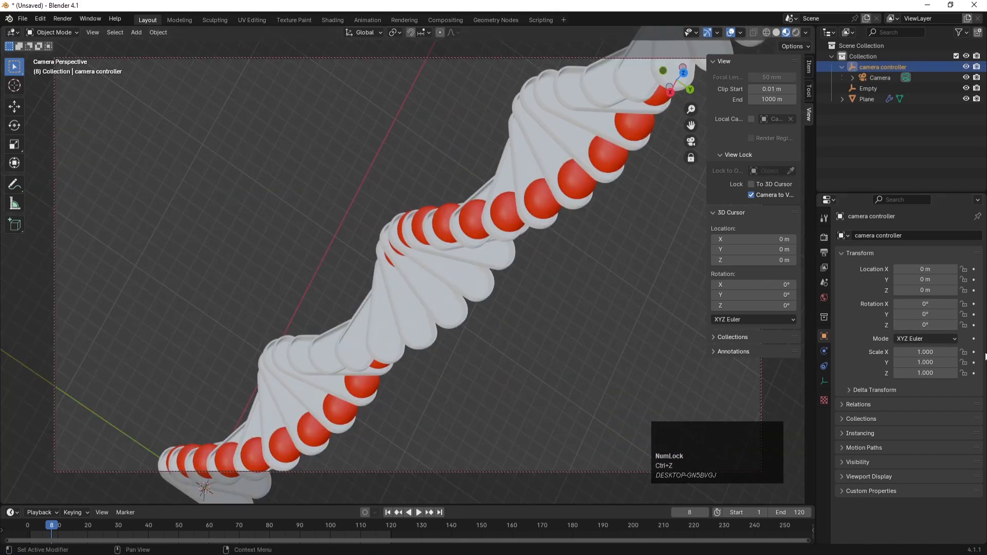
{"action": "mouse_move", "coordinate": [934, 327]}
{"action": "left_mouse_down"}
{"action": "mouse_move", "coordinate": [727, 326]}
{"action": "mouse_move", "coordinate": [934, 327]}
{"action": "left_mouse_up"}
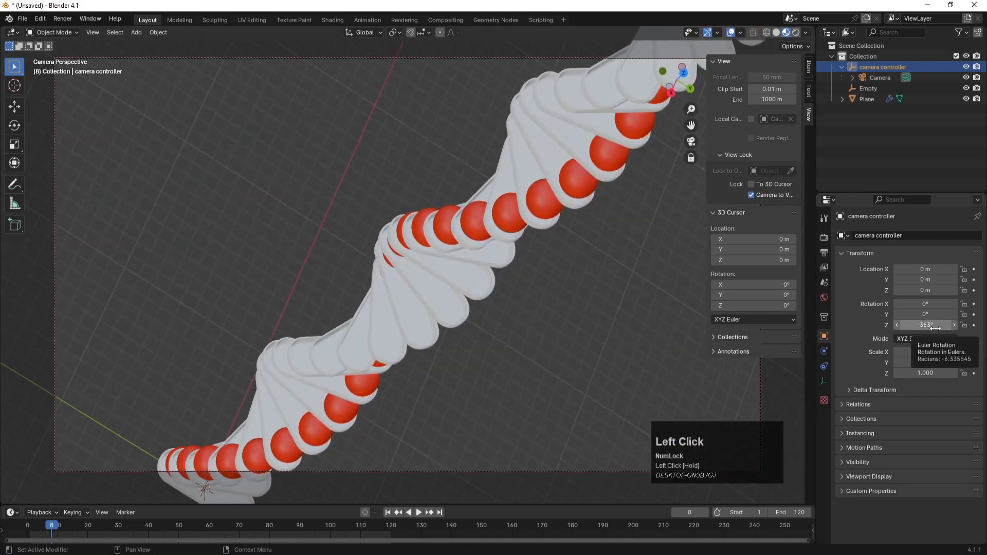
{"action": "left_click", "coordinate": [935, 327]}
{"action": "type", "text": "0"}
{"action": "key", "text": "Return"}
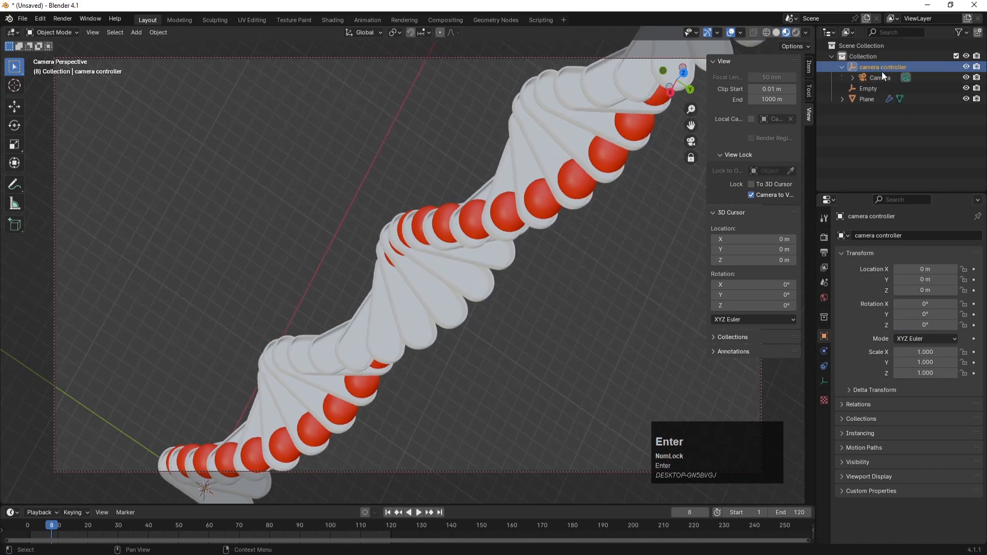
Step: Keyframe the camera controller's rotation at 0° and move that keyframe to frame 1
{"action": "right_click", "coordinate": [924, 323]}
{"action": "left_click", "coordinate": [906, 323]}
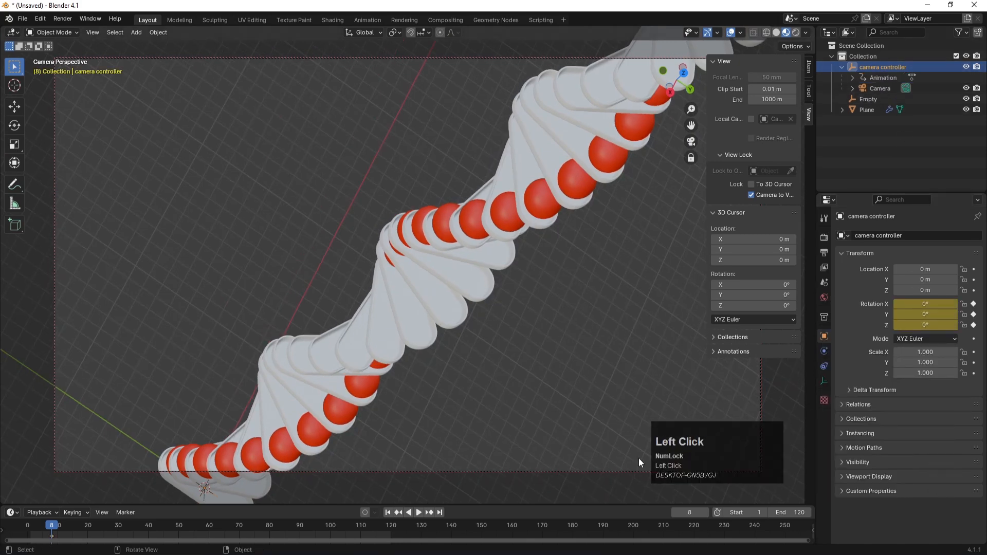
{"action": "left_click", "coordinate": [51, 536]}
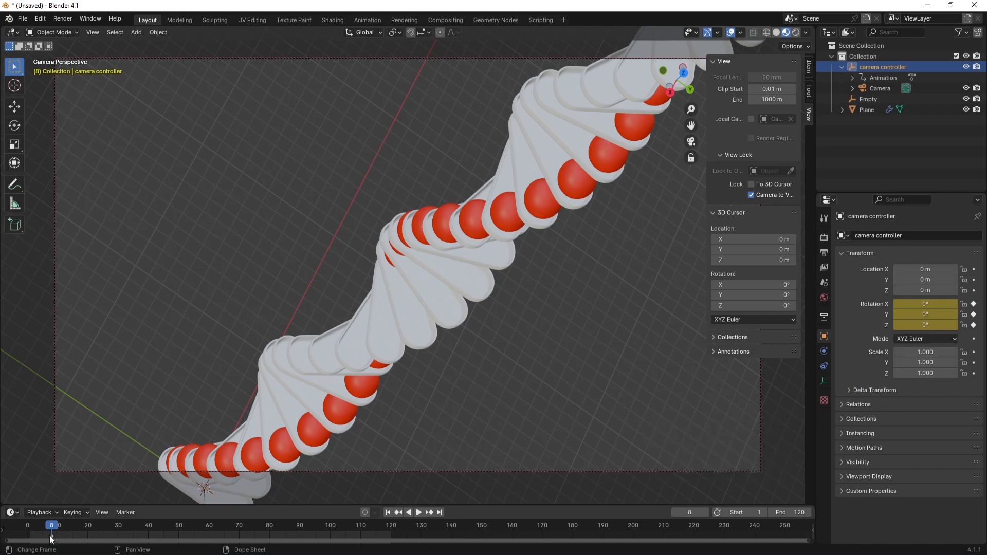
{"action": "left_click_drag", "start_coordinate": [52, 536], "coordinate": [29, 538]}
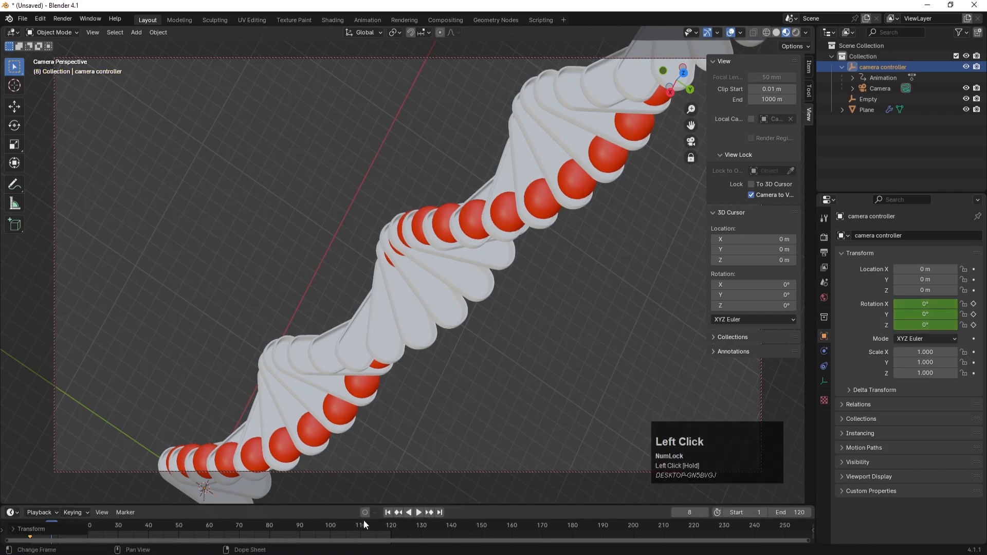
Step: At frame 120, set the camera controller's Z rotation to 360° and insert rotation keyframes
{"action": "left_click_drag", "start_coordinate": [366, 521], "coordinate": [390, 524]}
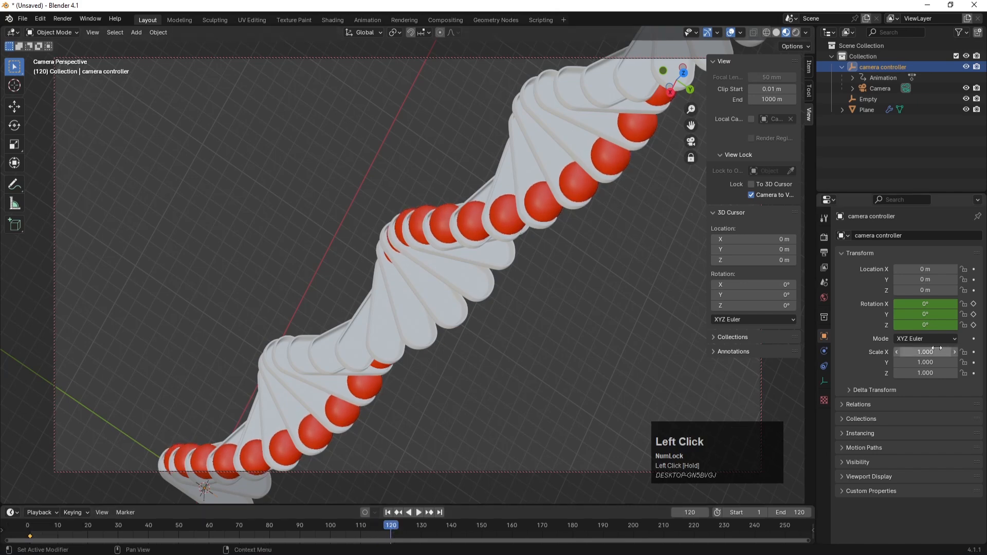
{"action": "left_click", "coordinate": [935, 326]}
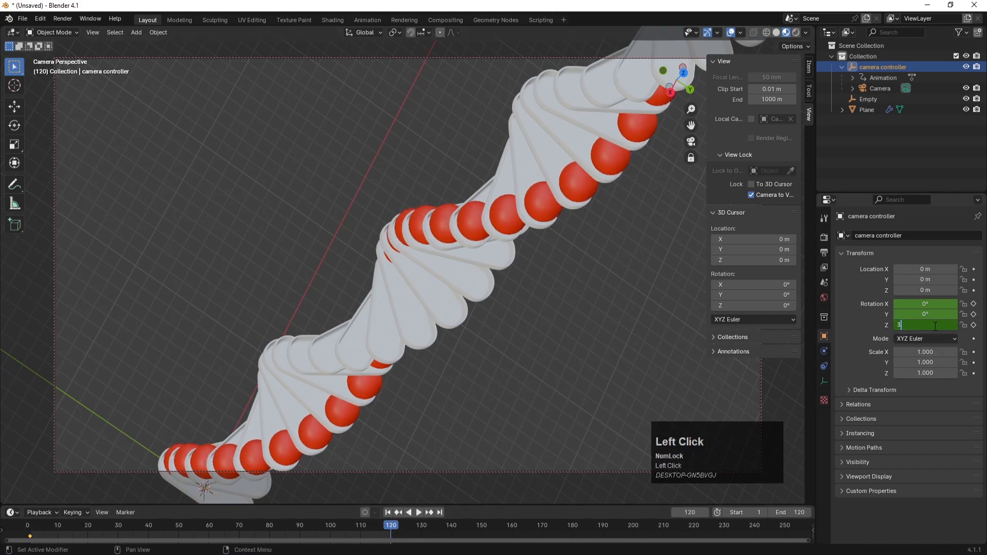
{"action": "key", "text": "Return"}
{"action": "right_click", "coordinate": [925, 325]}
{"action": "left_click", "coordinate": [920, 311]}
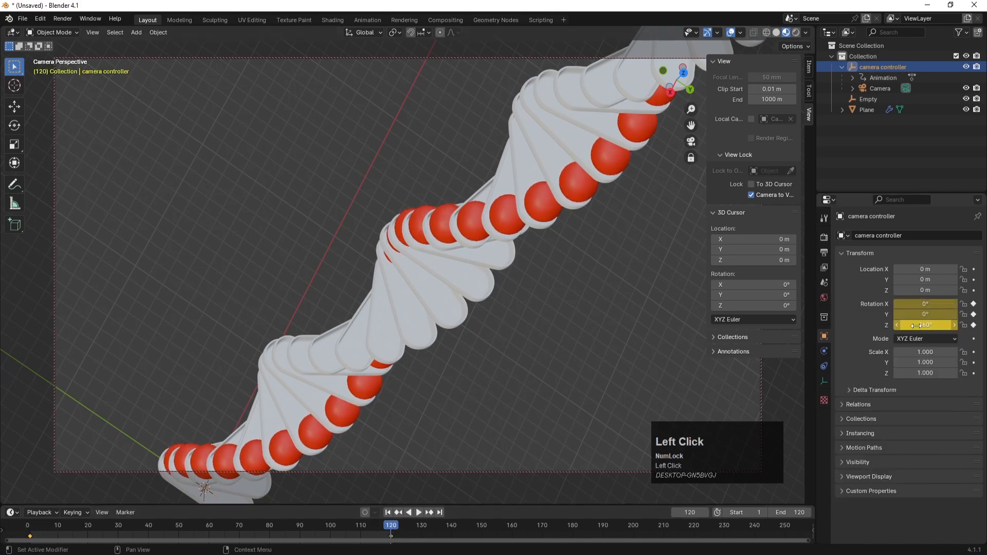
Step: Play the animation from frame 1 to check the camera's orbit around the tower, and stop playback
{"action": "left_click", "coordinate": [390, 512]}
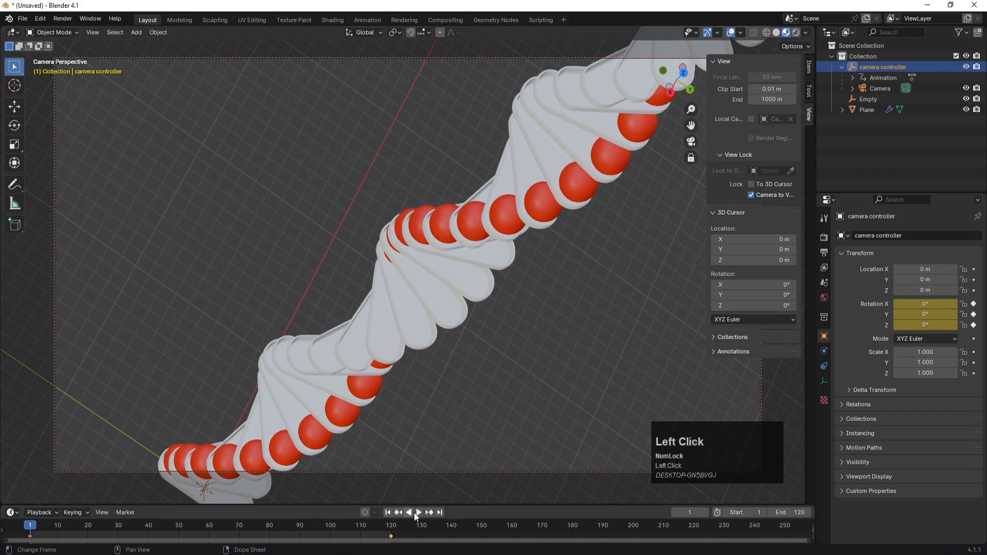
{"action": "left_click", "coordinate": [421, 511]}
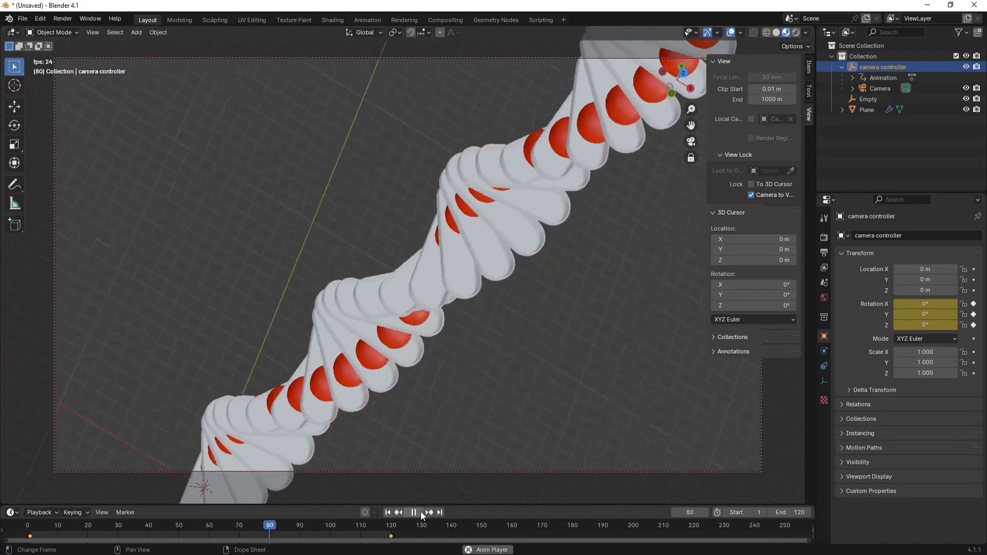
{"action": "left_click", "coordinate": [420, 511]}
Step: Set the interpolation mode of the camera controller's rotation keyframes to Linear
{"action": "right_click", "coordinate": [925, 324]}
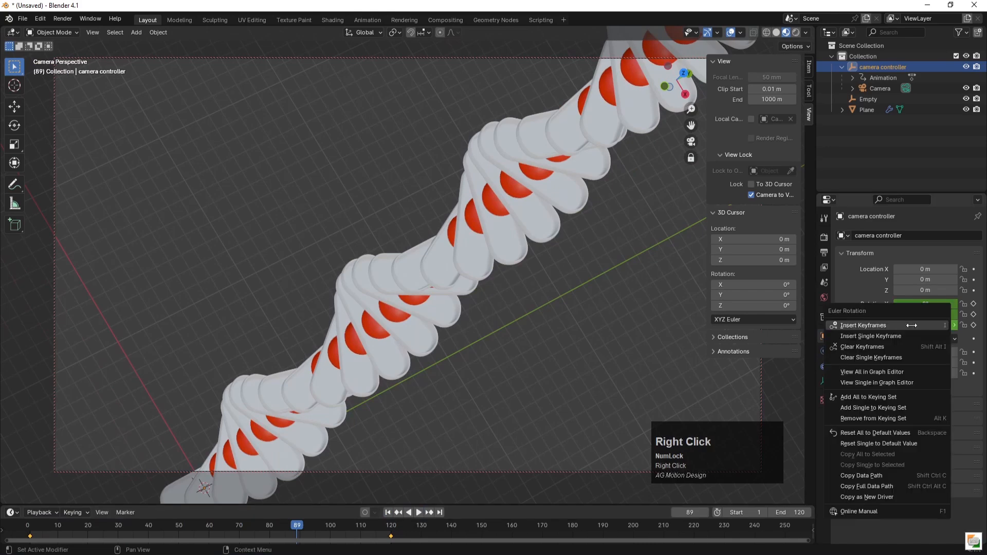
{"action": "right_click", "coordinate": [31, 537]}
{"action": "mouse_move", "coordinate": [42, 450]}
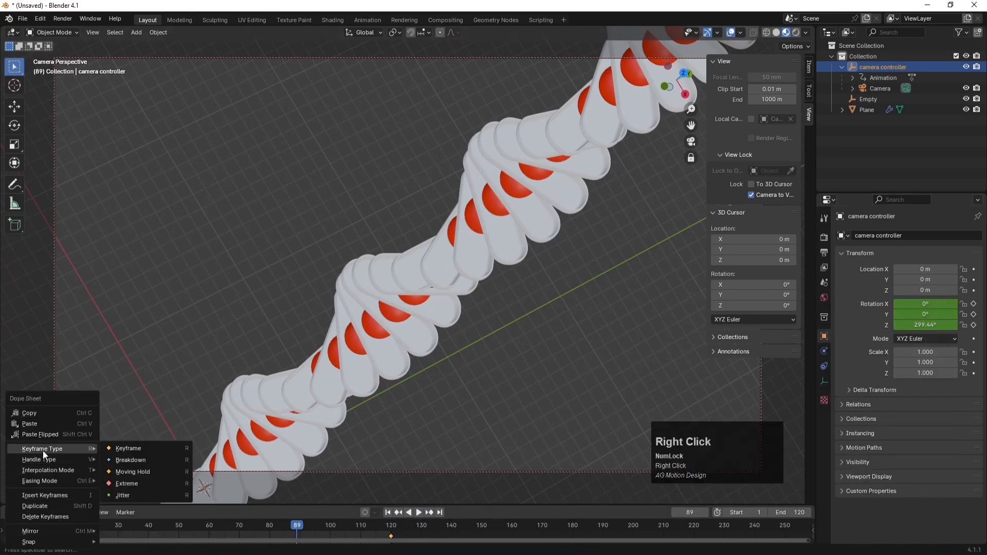
{"action": "mouse_move", "coordinate": [38, 470]}
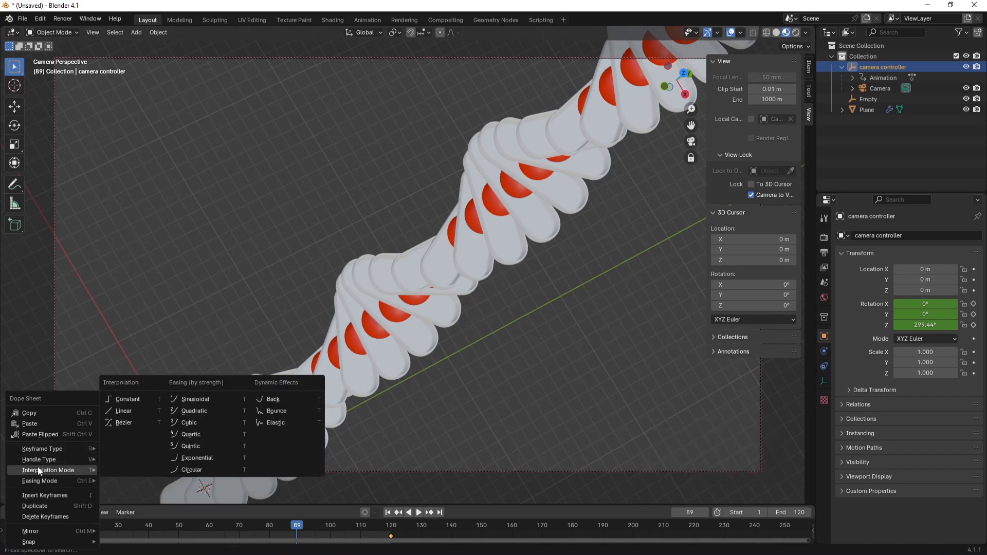
{"action": "left_click", "coordinate": [126, 422]}
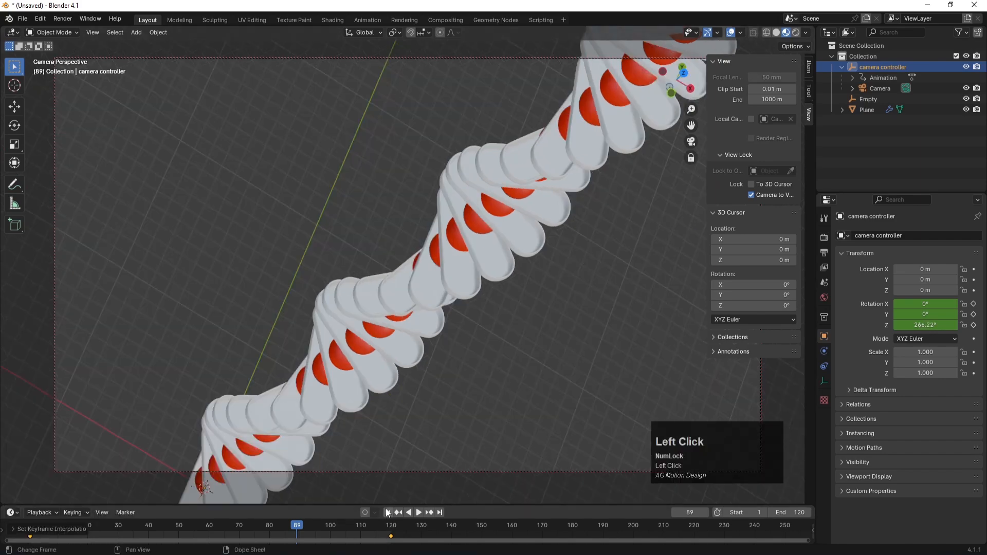
Step: Replay the animation with the linear camera rotation, stop it and return to frame 1
{"action": "left_click", "coordinate": [387, 512]}
{"action": "left_click", "coordinate": [415, 514]}
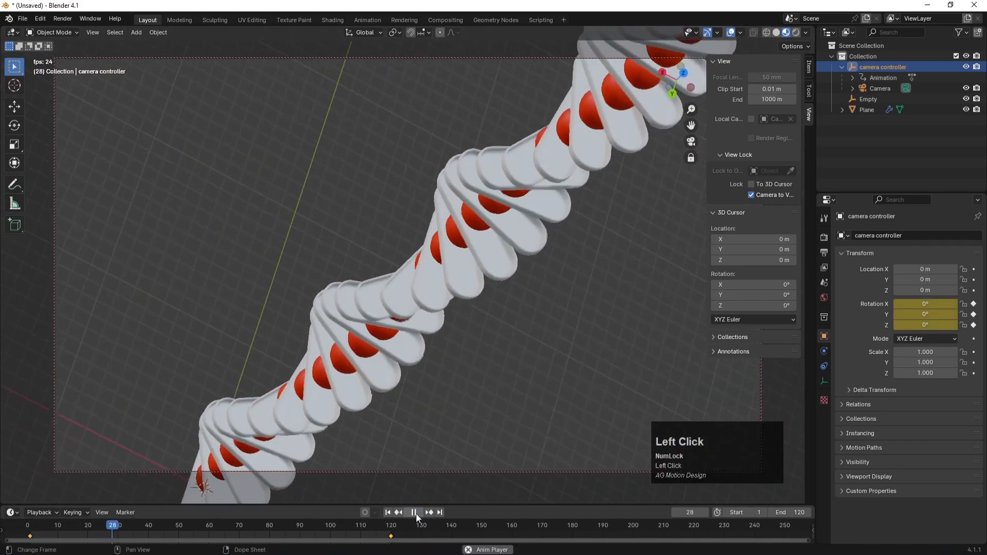
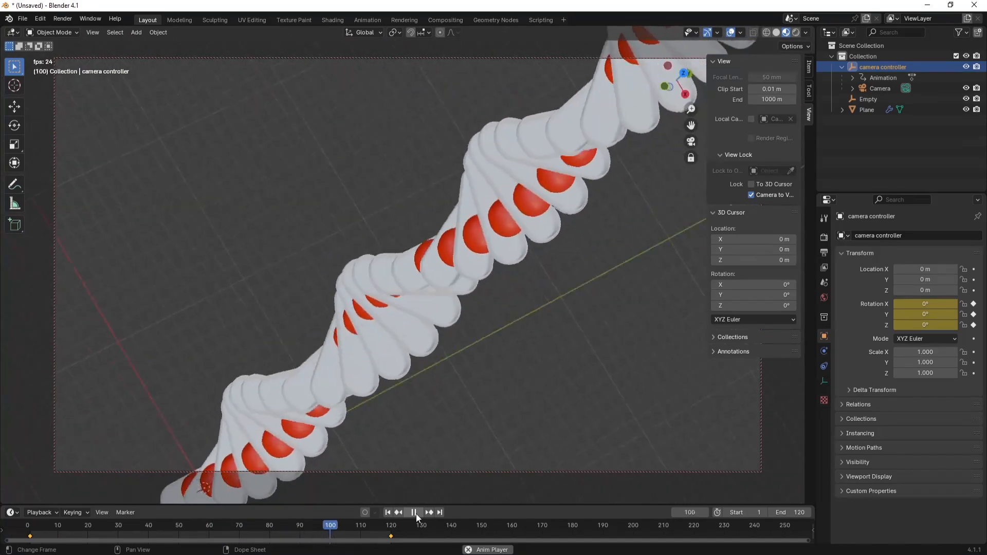
{"action": "left_click", "coordinate": [414, 513]}
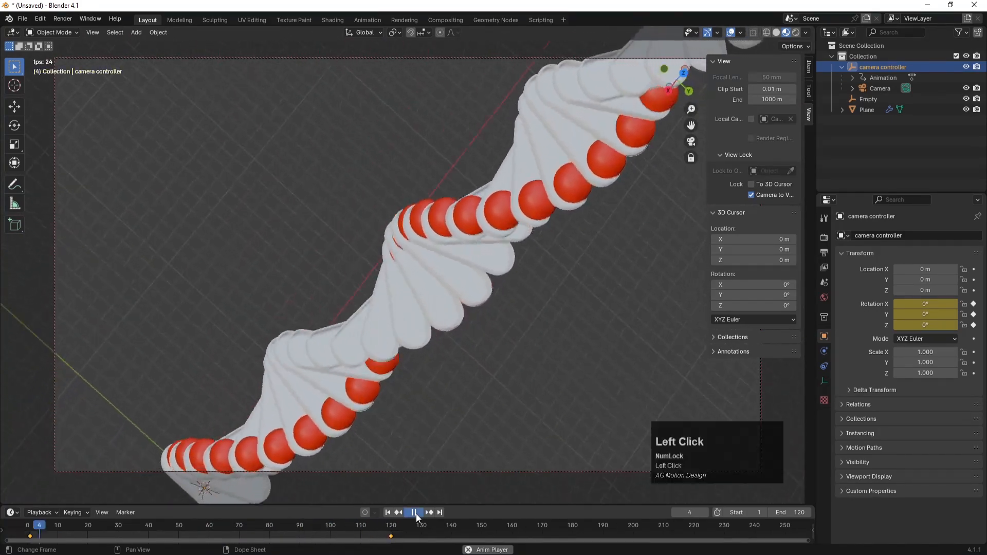
{"action": "left_click", "coordinate": [388, 513]}
Step: Leave the camera view, add an area light at the world origin, and scale it up by about 34.6
{"action": "left_click", "coordinate": [476, 408]}
{"action": "key", "text": "KP_0"}
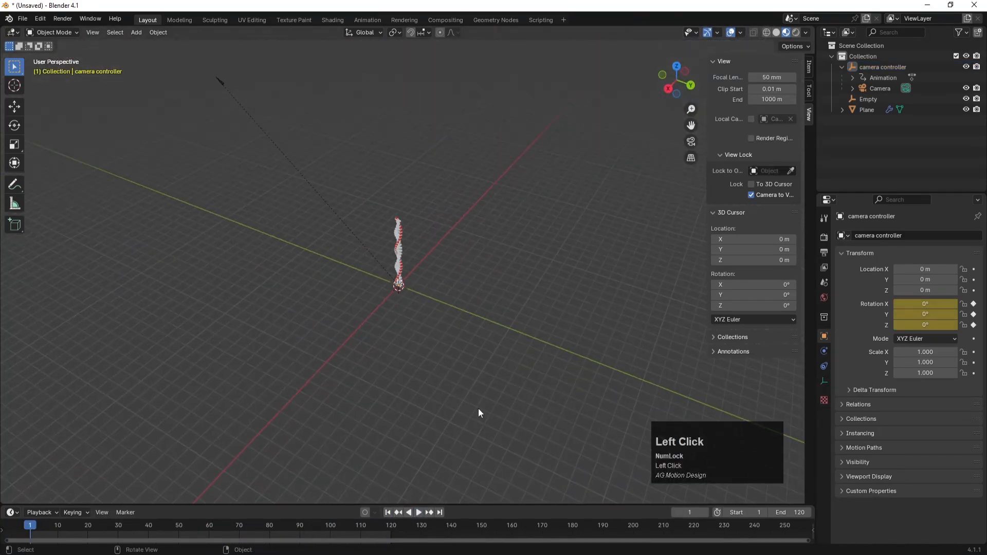
{"action": "scroll", "coordinate": [429, 295], "scroll_direction": "up", "scroll_amount": 2}
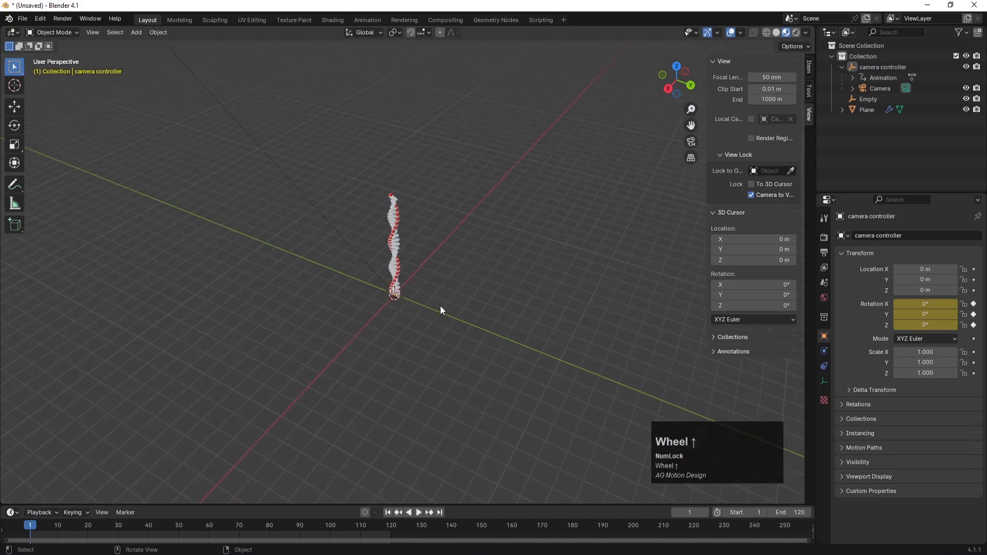
{"action": "key", "text": "shift+a"}
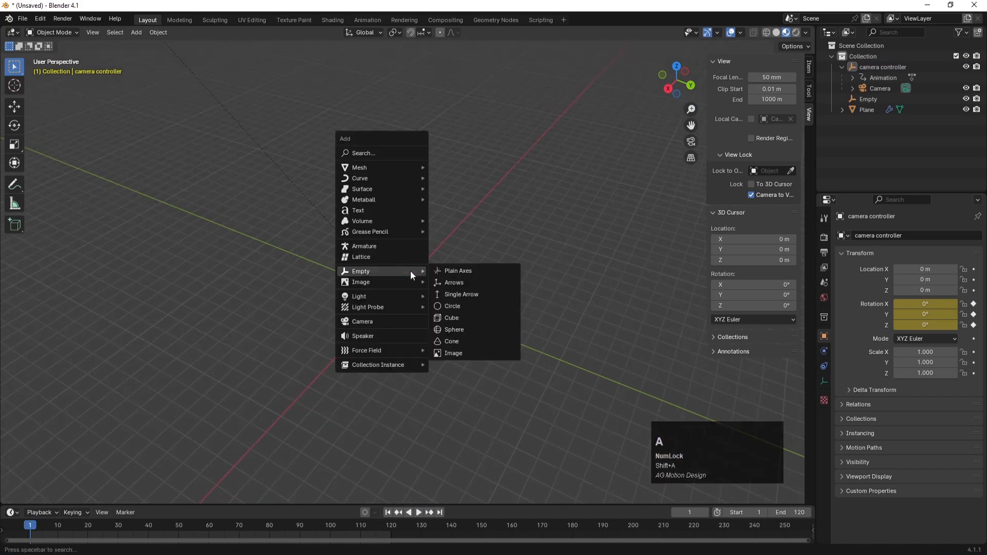
{"action": "mouse_move", "coordinate": [372, 294]}
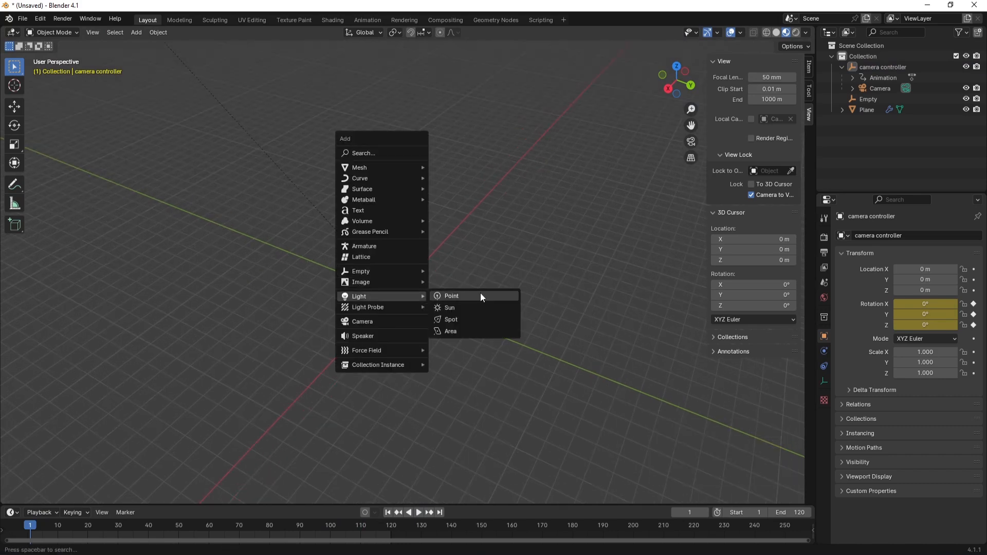
{"action": "left_click", "coordinate": [466, 330]}
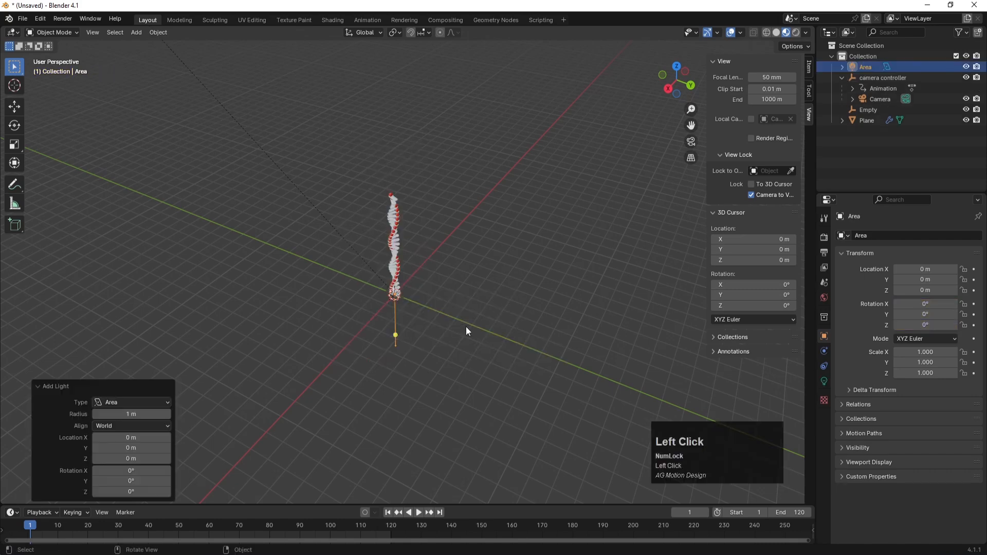
{"action": "key", "text": "s"}
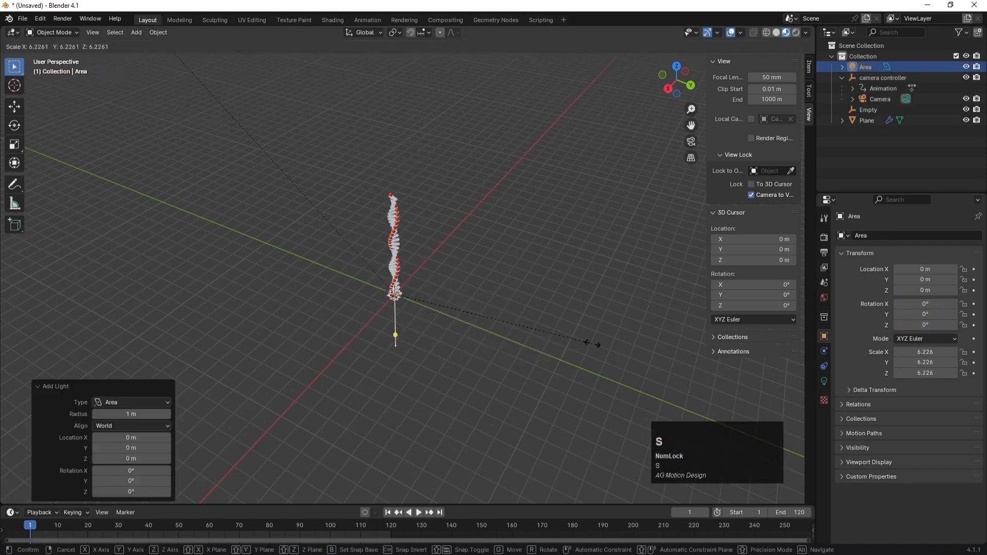
{"action": "left_click", "coordinate": [708, 379]}
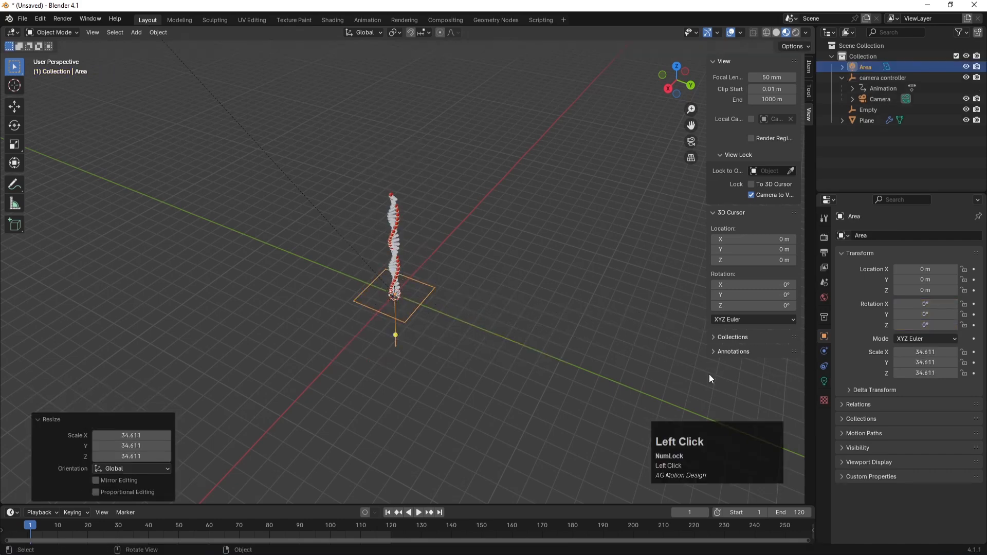
Step: Raise the area light about 100.7 m along Z and offset it about 60 m in X and -69.5 m in Y
{"action": "key", "text": "KP_1"}
{"action": "key", "text": "g"}
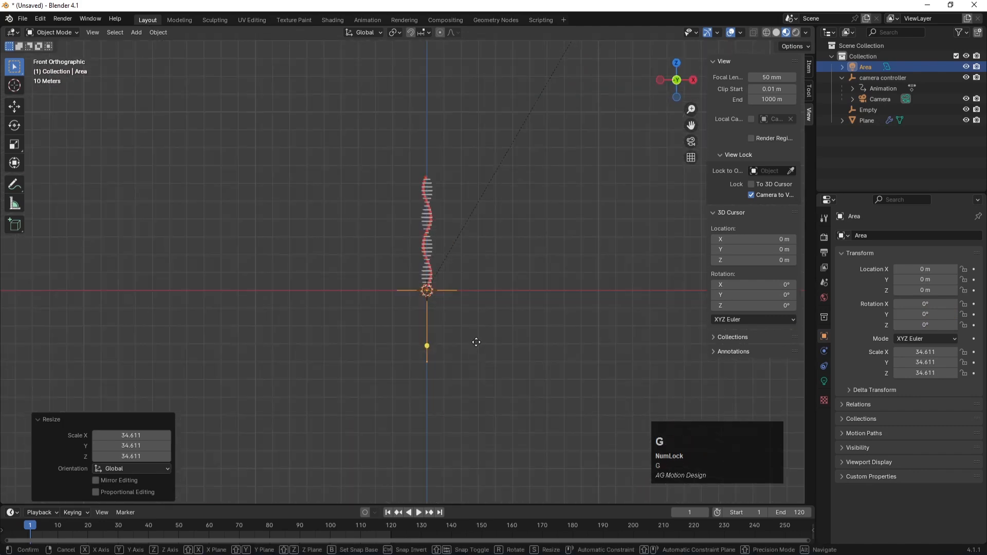
{"action": "key", "text": "z"}
{"action": "left_click", "coordinate": [497, 164]}
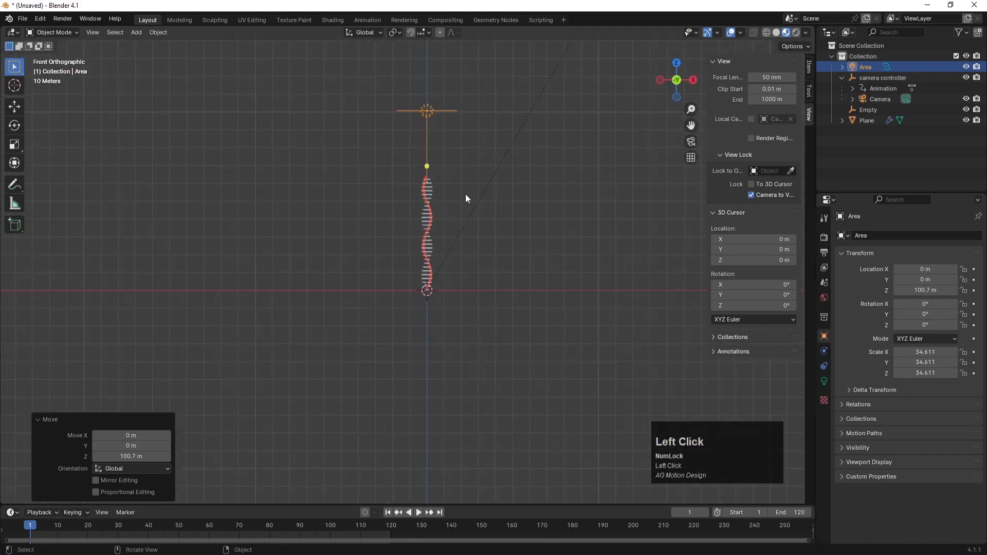
{"action": "key", "text": "KP_7"}
{"action": "key", "text": "g"}
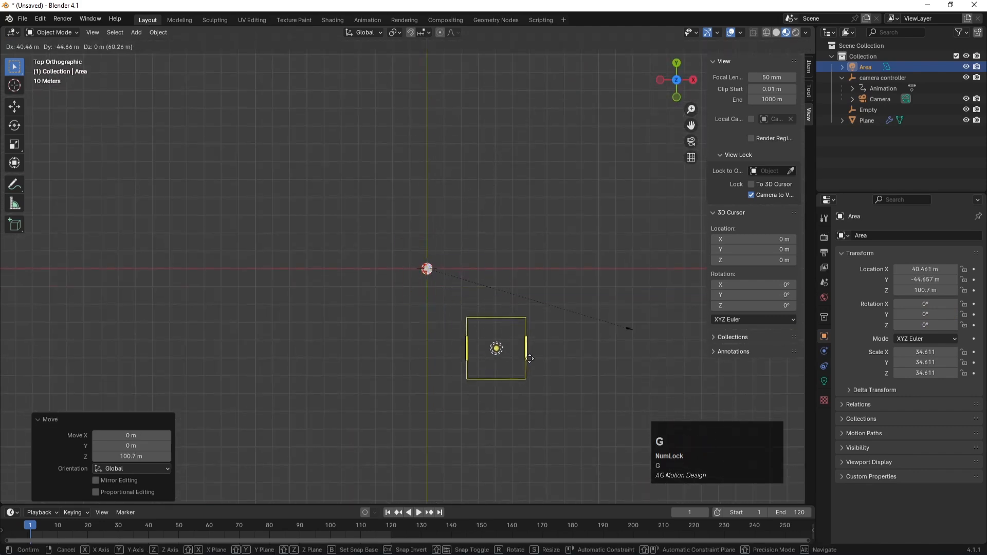
{"action": "left_click", "coordinate": [562, 404]}
Step: Rotate the area light in the top and front views to about -36° X, 33.6° Y and -96.7° Z, aiming it at the tower
{"action": "key", "text": "r"}
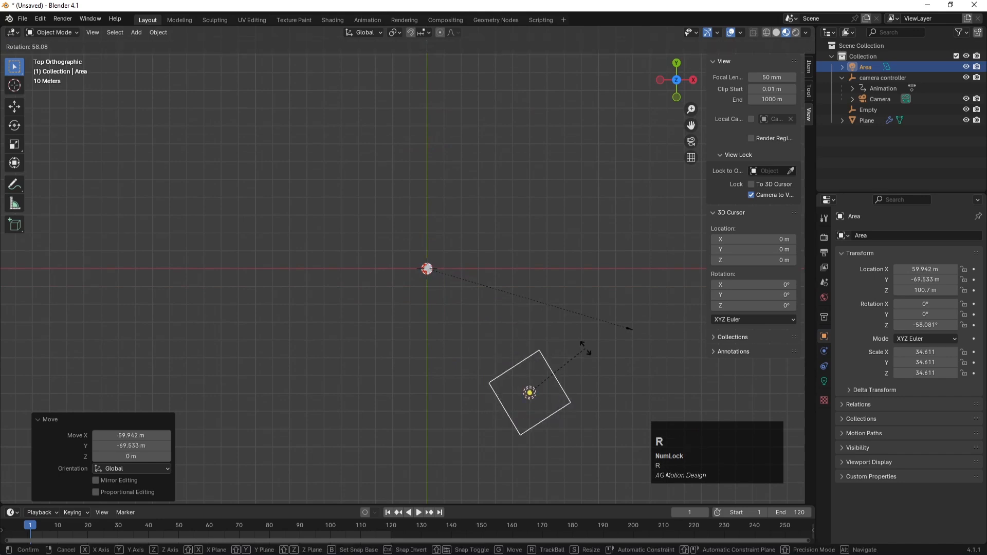
{"action": "left_click", "coordinate": [573, 330]}
{"action": "key", "text": "KP_1"}
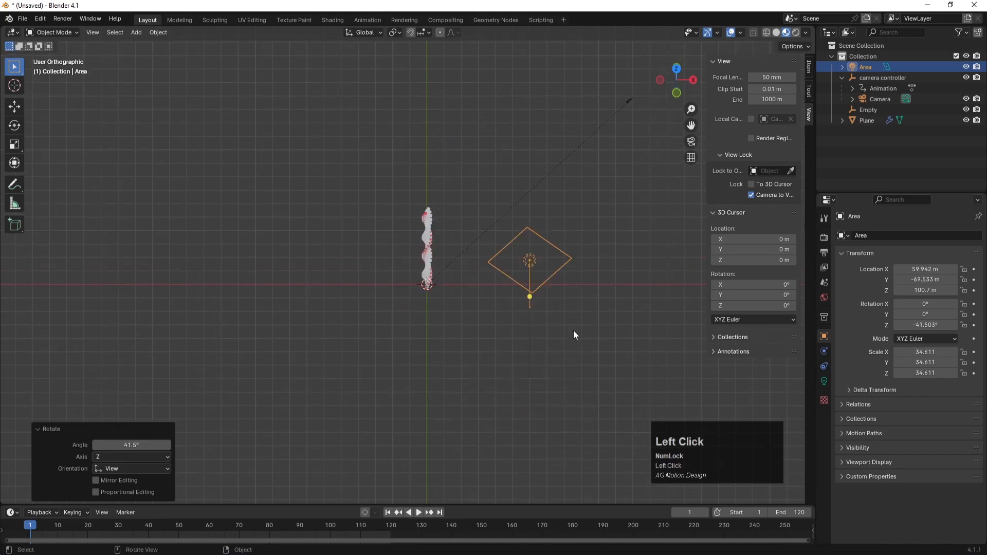
{"action": "key", "text": "r"}
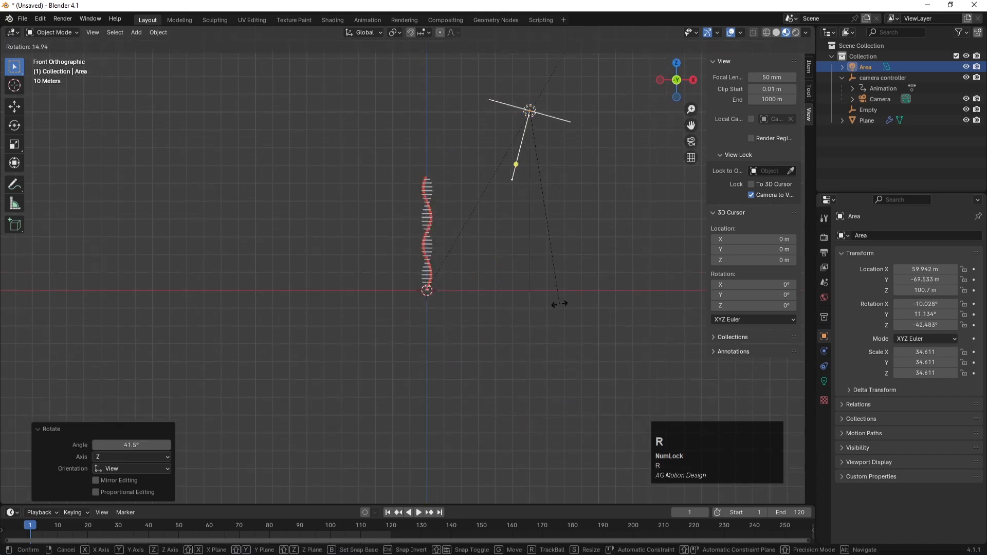
{"action": "left_click", "coordinate": [459, 283]}
{"action": "key", "text": "KP_7"}
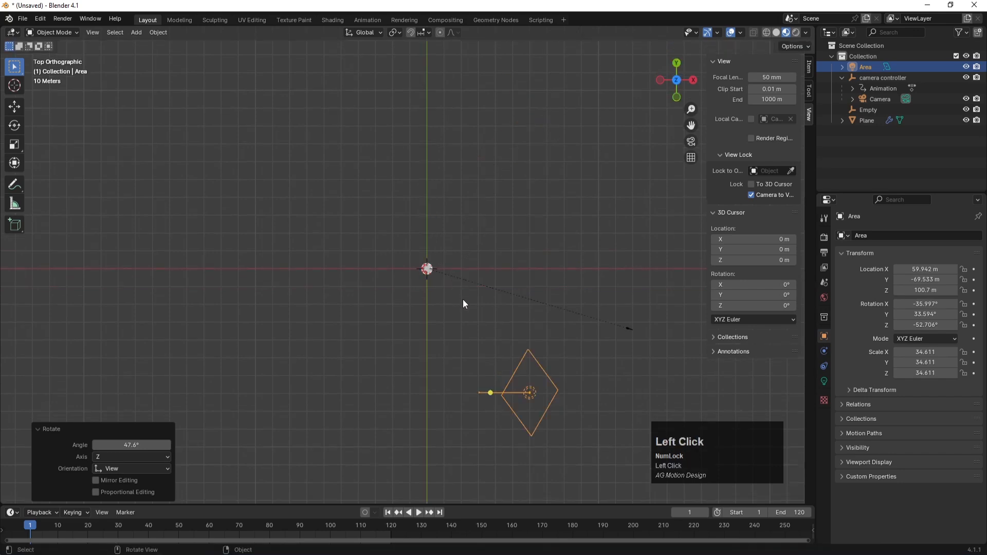
{"action": "key", "text": "r"}
{"action": "left_click", "coordinate": [570, 231]}
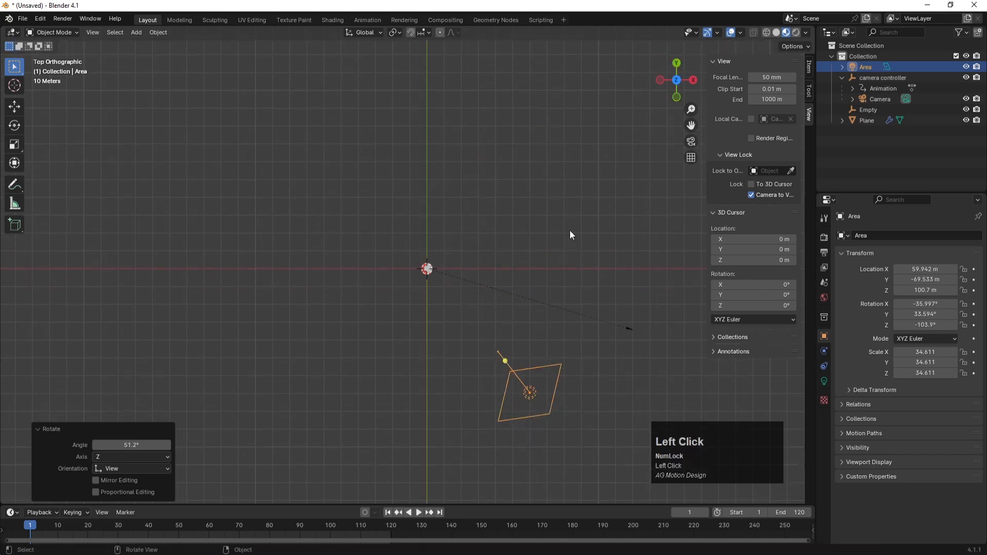
{"action": "key", "text": "r"}
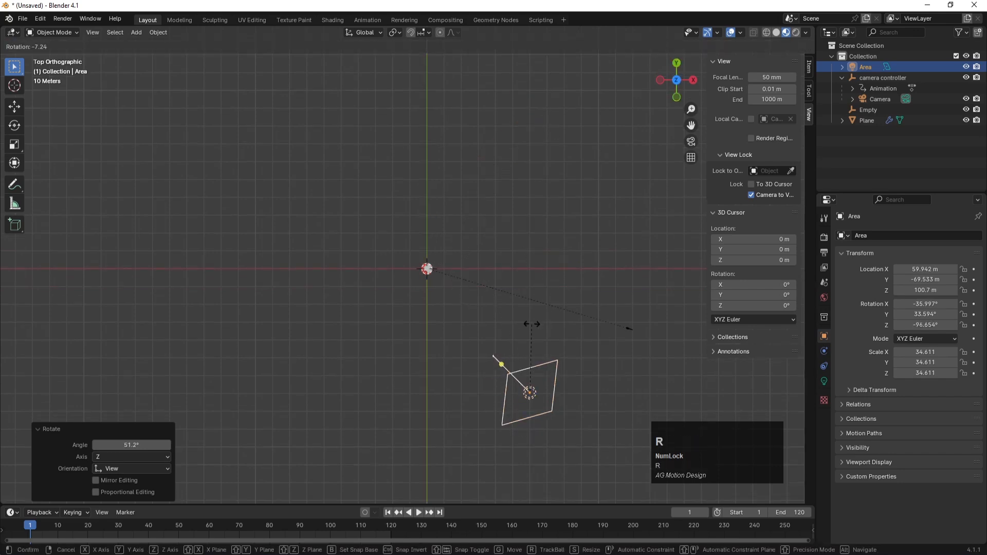
{"action": "left_click", "coordinate": [531, 325]}
Step: Look through the camera in rendered shading and open the area light's light settings
{"action": "key", "text": "KP_0"}
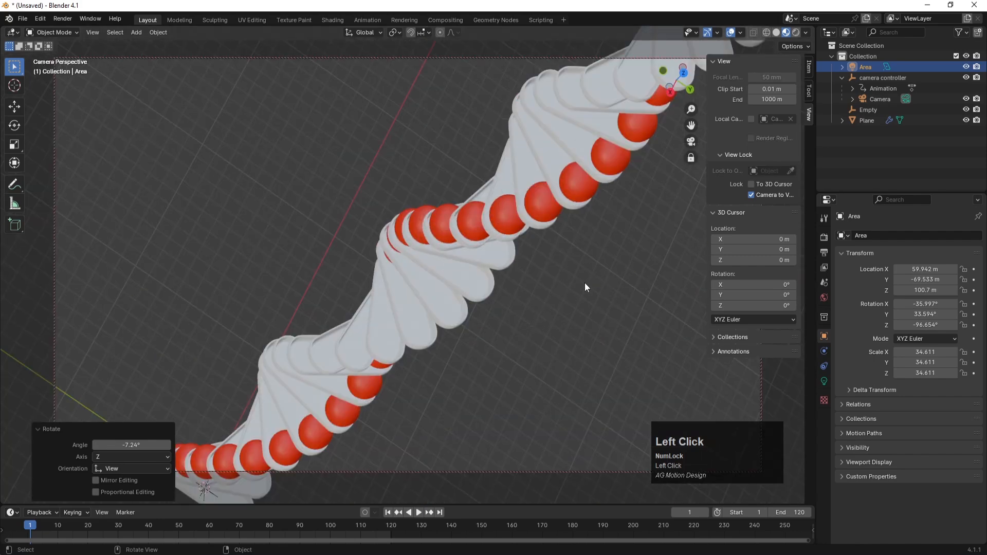
{"action": "key", "text": "z"}
{"action": "left_click", "coordinate": [593, 224]}
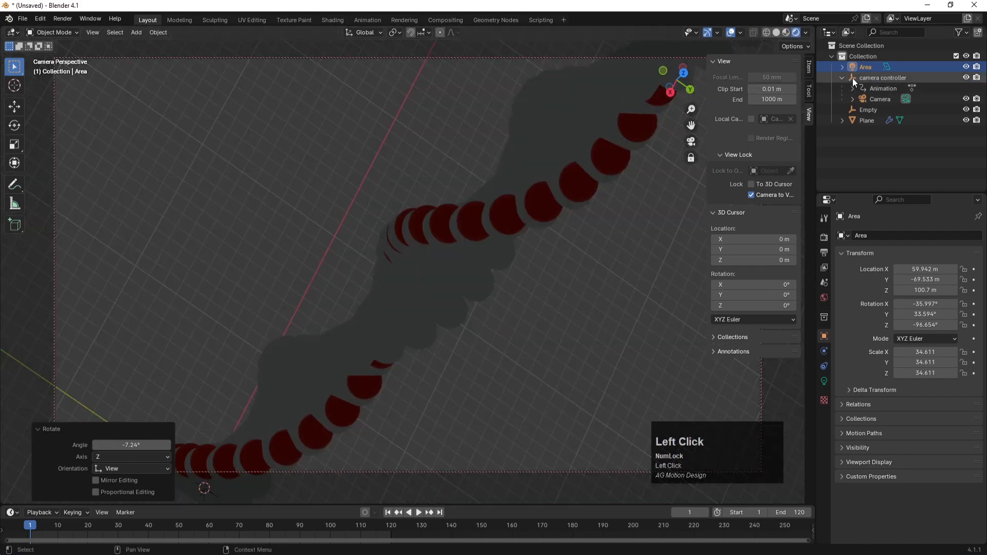
{"action": "left_click", "coordinate": [859, 67]}
{"action": "left_click", "coordinate": [824, 381]}
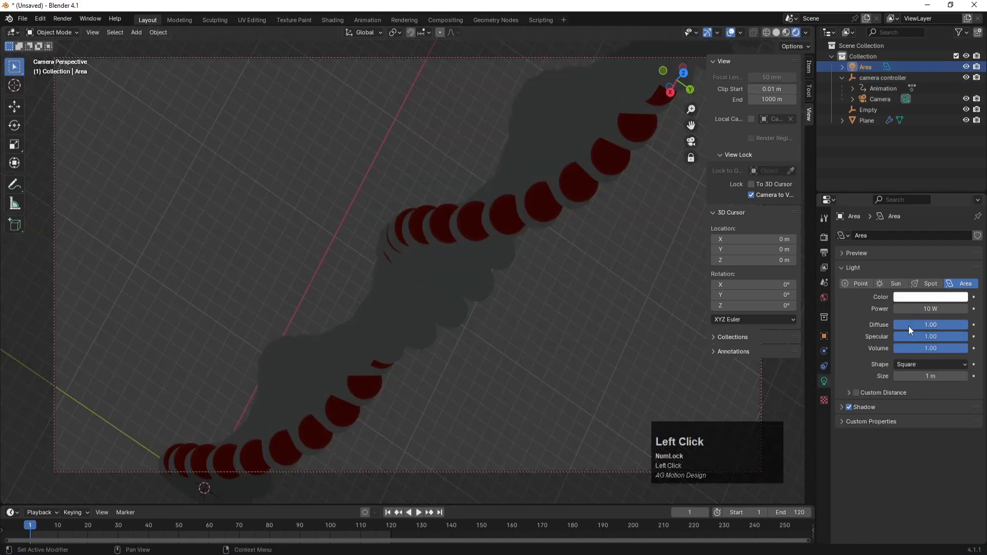
Step: Try the area light's power at 5000 W, 50000 W and 500000 W
{"action": "double_click", "coordinate": [917, 308]}
{"action": "type", "text": "5000"}
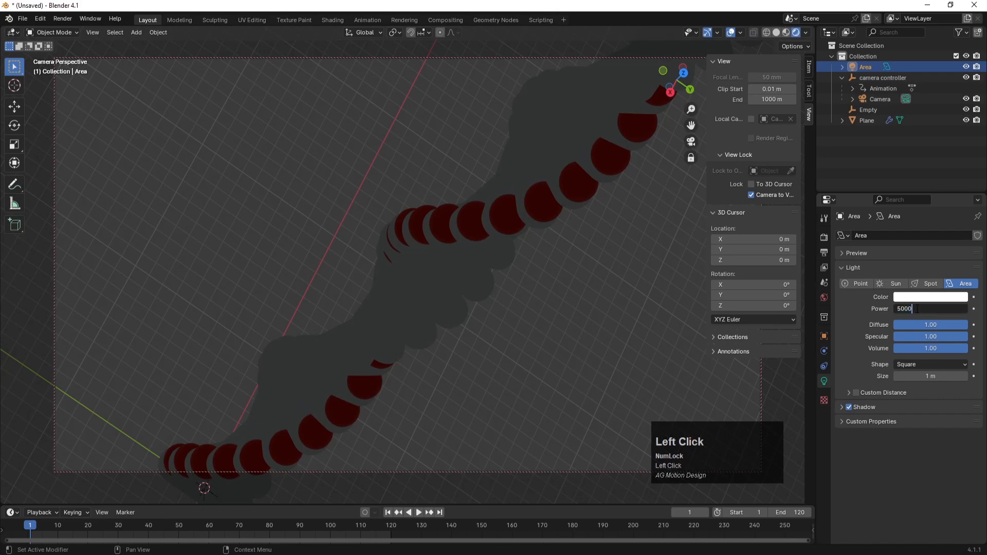
{"action": "key", "text": "Return"}
{"action": "double_click", "coordinate": [918, 308]}
{"action": "type", "text": "0 W"}
{"action": "key", "text": "Return"}
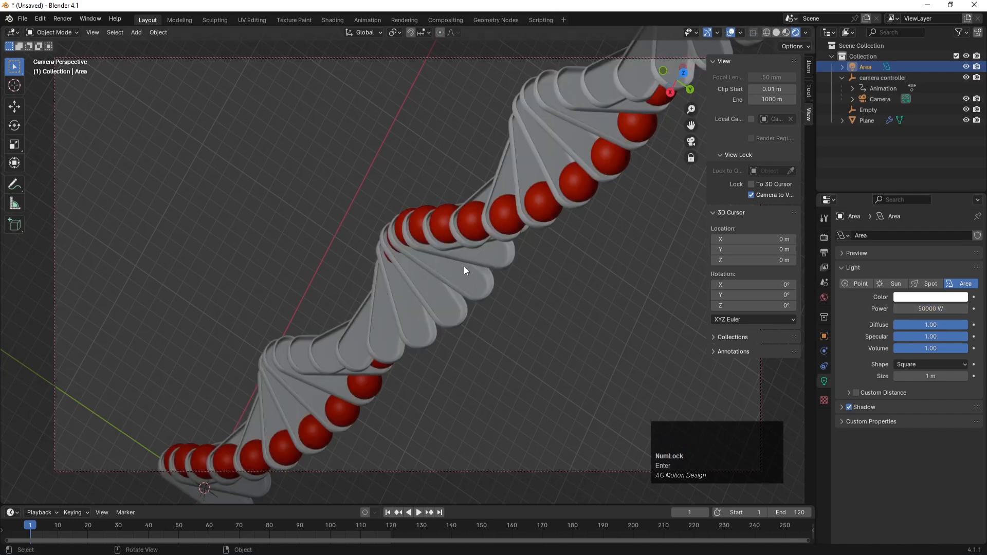
{"action": "left_click", "coordinate": [916, 309]}
{"action": "type", "text": "0"}
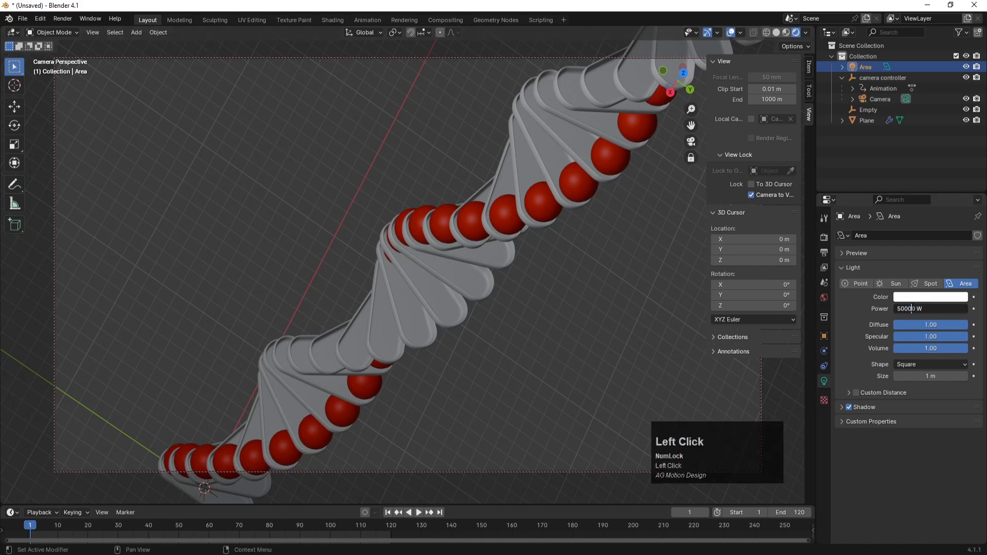
{"action": "key", "text": "Return"}
Step: Set the area light's power to 80000 W and deselect the light
{"action": "left_click", "coordinate": [917, 312]}
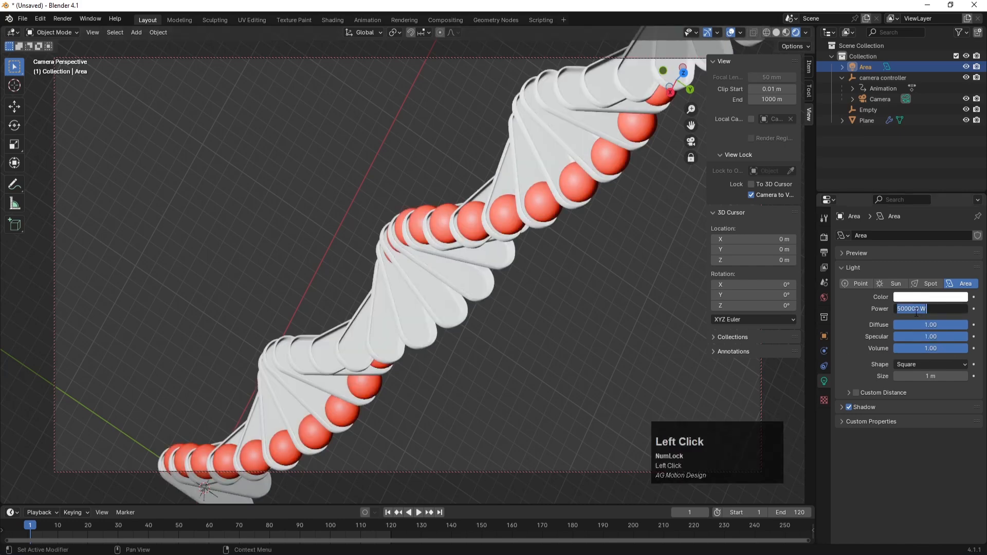
{"action": "left_click", "coordinate": [915, 313]}
{"action": "key", "text": "BackSpace"}
{"action": "left_click", "coordinate": [899, 308]}
{"action": "type", "text": "8"}
{"action": "key", "text": "Return"}
{"action": "left_click", "coordinate": [538, 324]}
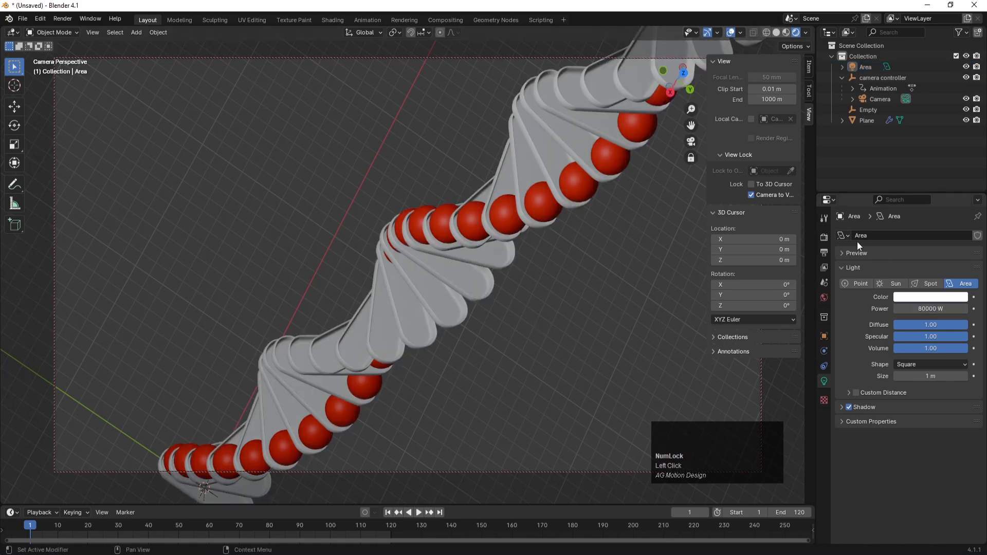
Step: Try Cycles as the render engine and switch back to EEVEE
{"action": "left_click", "coordinate": [824, 237]}
{"action": "left_click", "coordinate": [923, 234]}
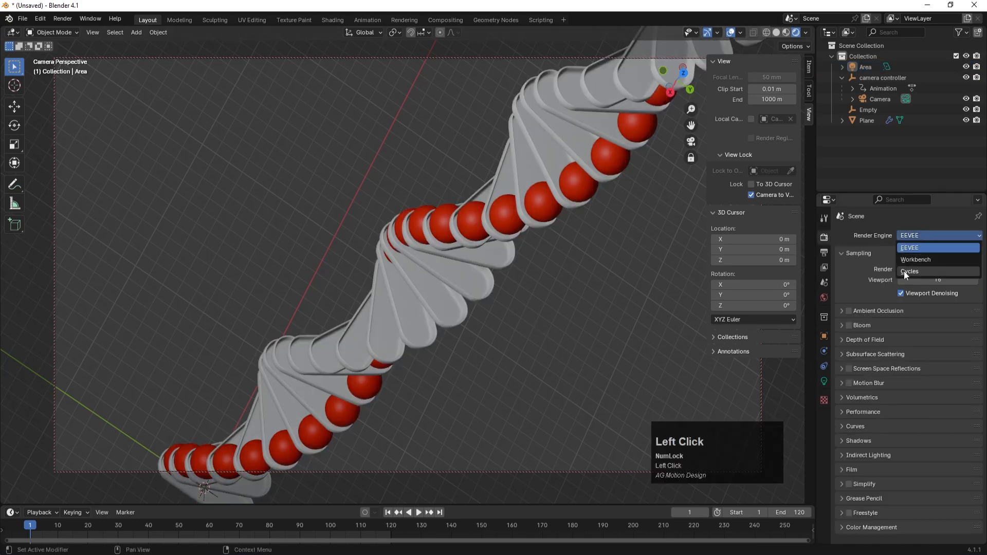
{"action": "left_click", "coordinate": [904, 271]}
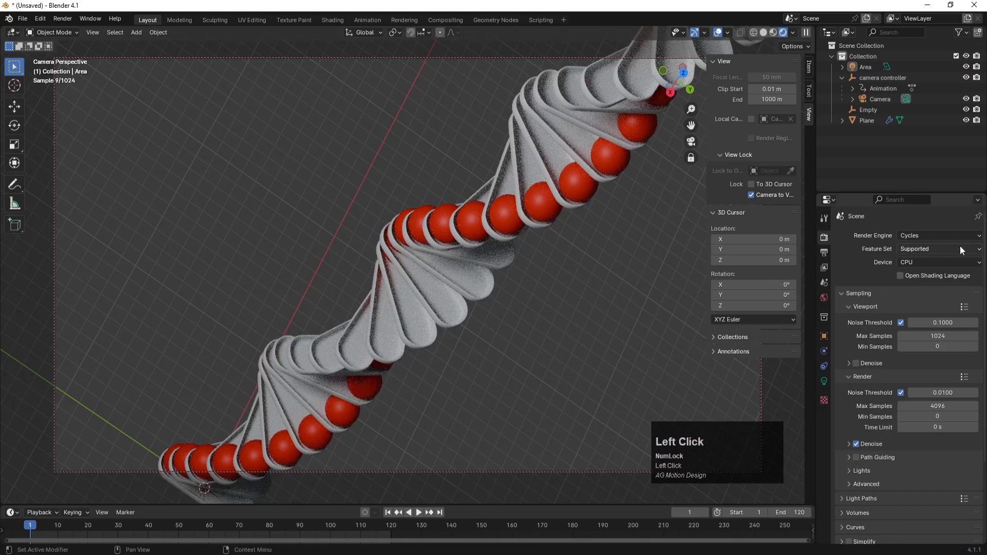
{"action": "left_click", "coordinate": [930, 235]}
{"action": "left_click", "coordinate": [920, 247]}
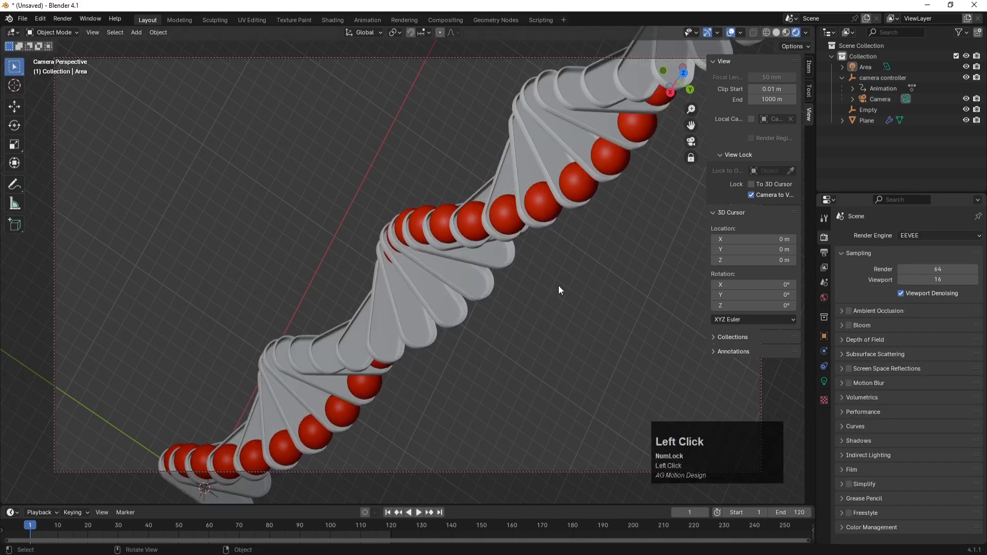
Step: Duplicate the area light about 8 m in X and 127 m in Y, rotate the copy about 282° towards the tower, and nudge it outward
{"action": "key", "text": "KP_7"}
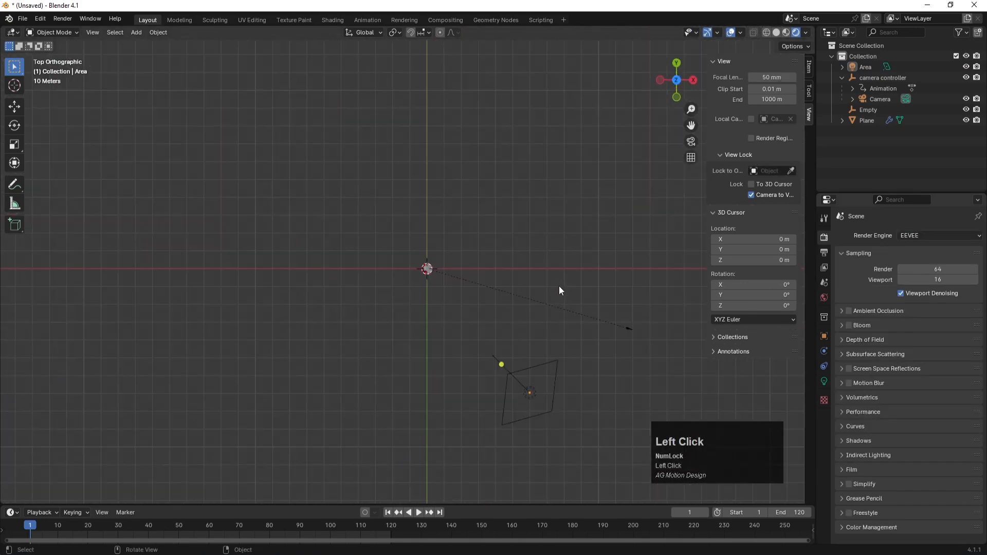
{"action": "left_click", "coordinate": [529, 397]}
{"action": "key", "text": "shift+d"}
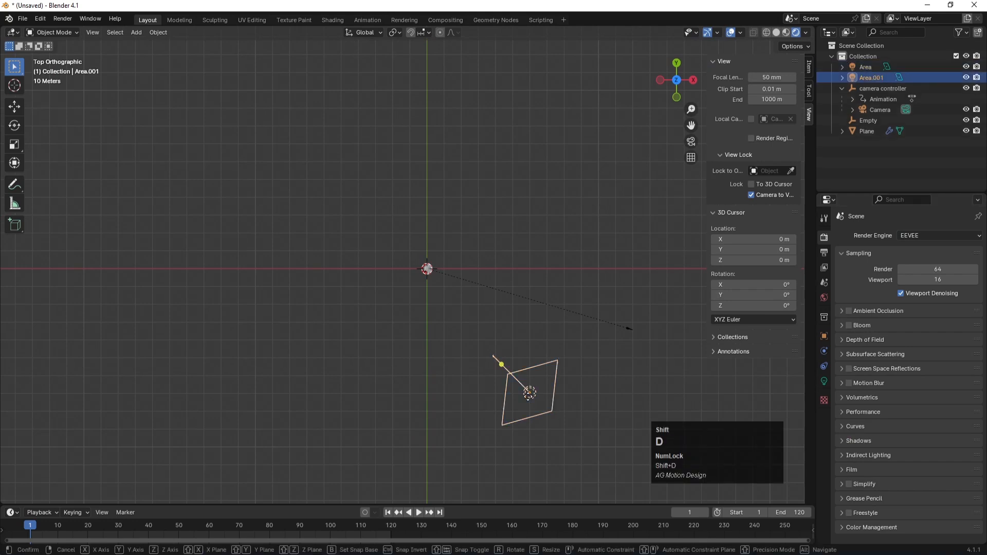
{"action": "left_click", "coordinate": [544, 165]}
{"action": "key", "text": "r"}
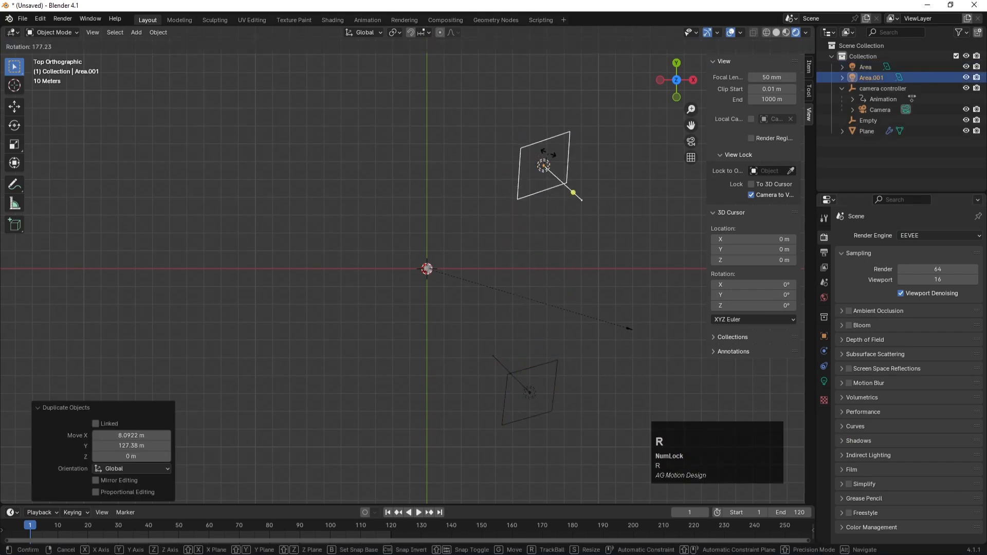
{"action": "left_click", "coordinate": [560, 176]}
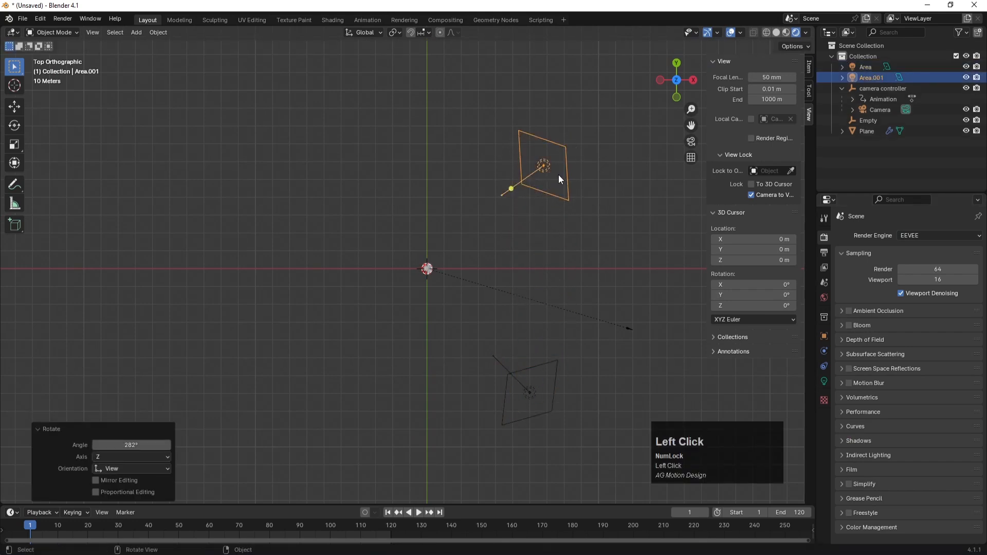
{"action": "left_click", "coordinate": [558, 172]}
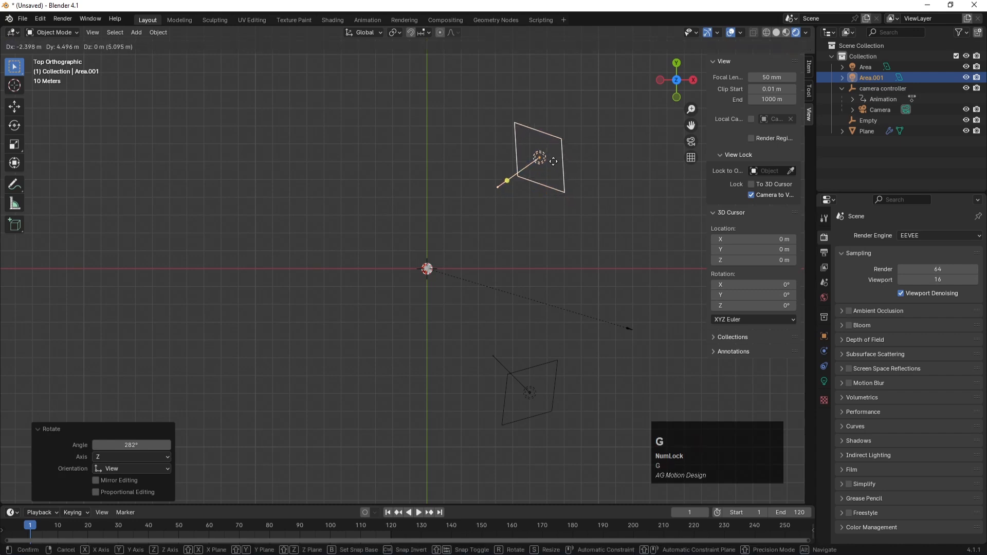
Step: Duplicate both area lights about -109.4 m in X, rotate the copies about -182°, and shift them -11.7 m in X and 1.8 m in Y
{"action": "left_click", "coordinate": [535, 391], "text": "shift"}
{"action": "key", "text": "shift+d"}
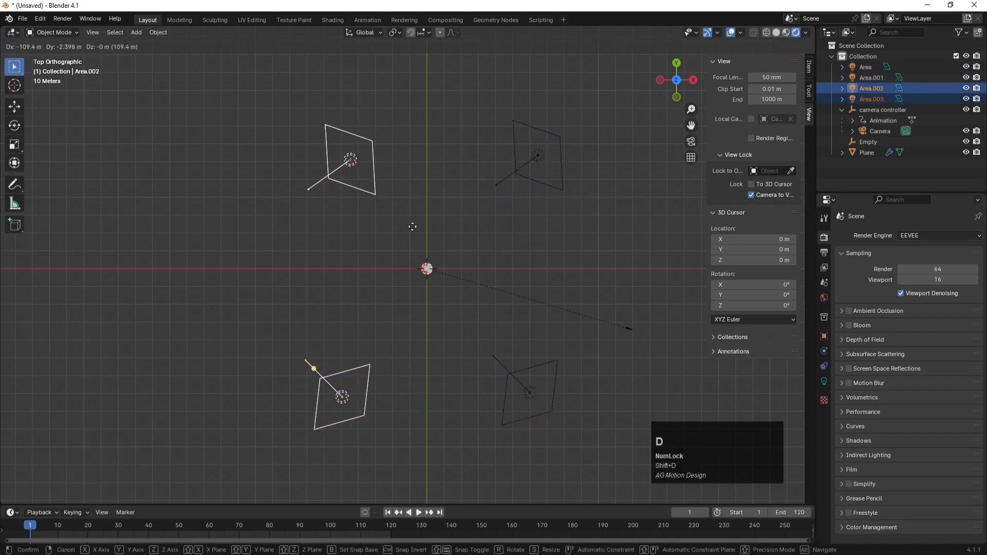
{"action": "left_click", "coordinate": [413, 231]}
{"action": "key", "text": "r"}
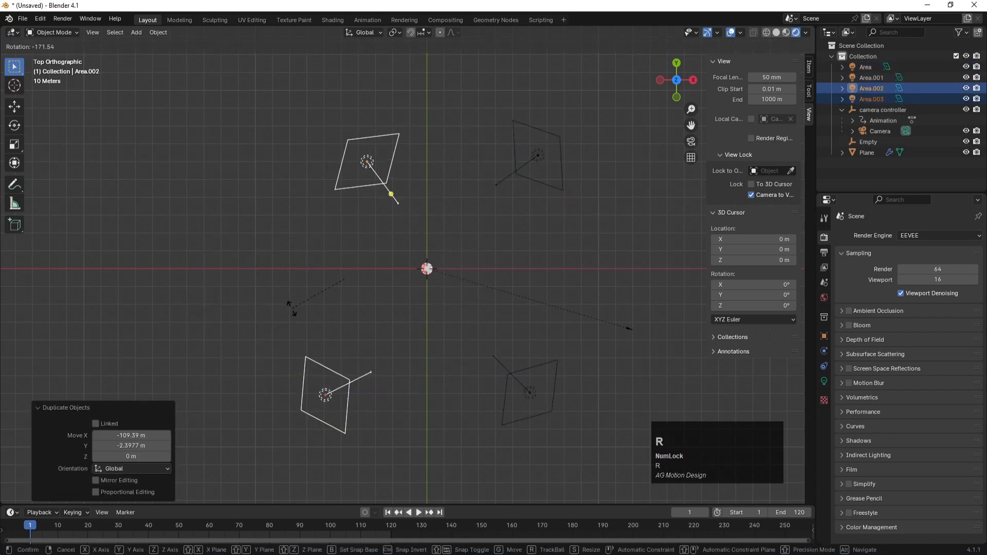
{"action": "left_click", "coordinate": [297, 324]}
{"action": "key", "text": "g"}
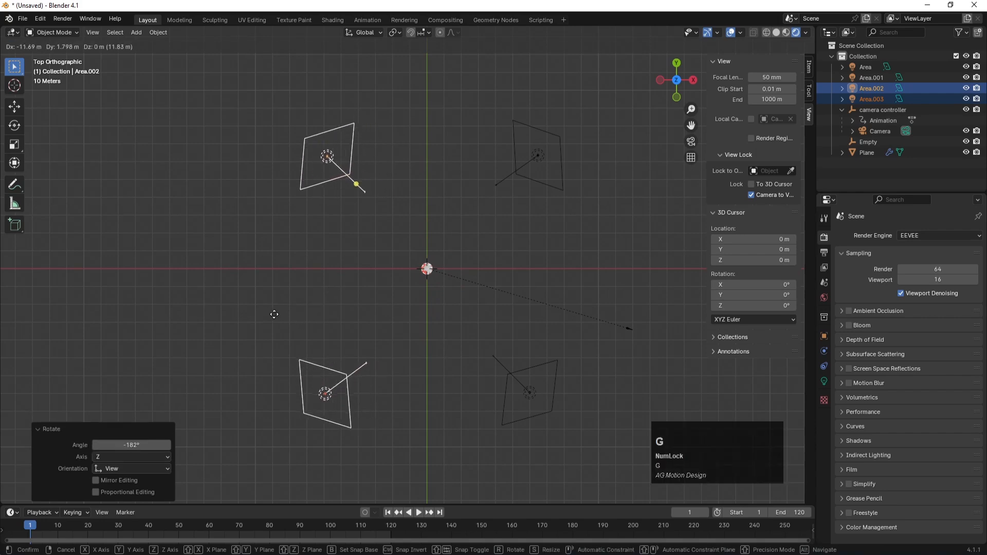
{"action": "left_click", "coordinate": [275, 319]}
Step: Return to the camera view, set the render engine to Cycles, and enable viewport denoising
{"action": "key", "text": "KP_0"}
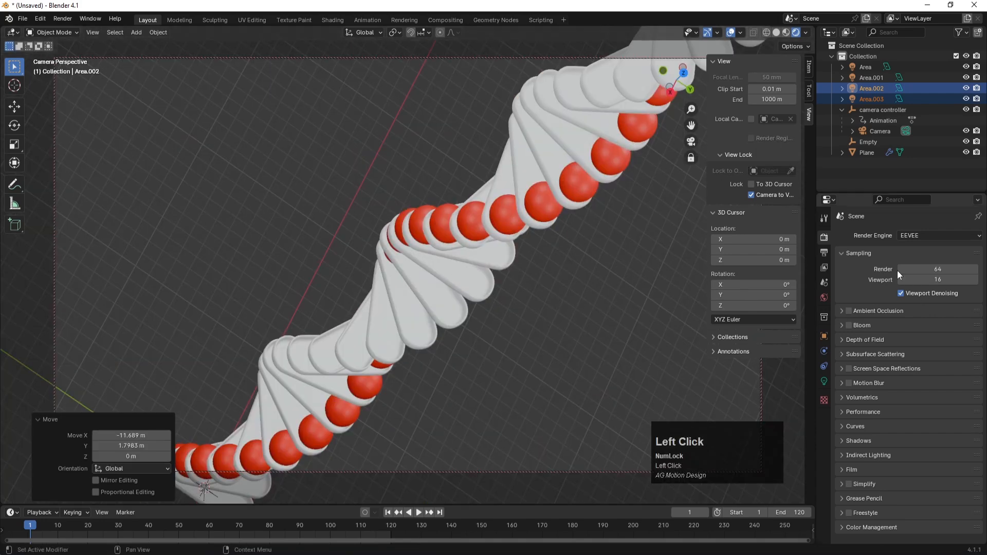
{"action": "left_click", "coordinate": [910, 235]}
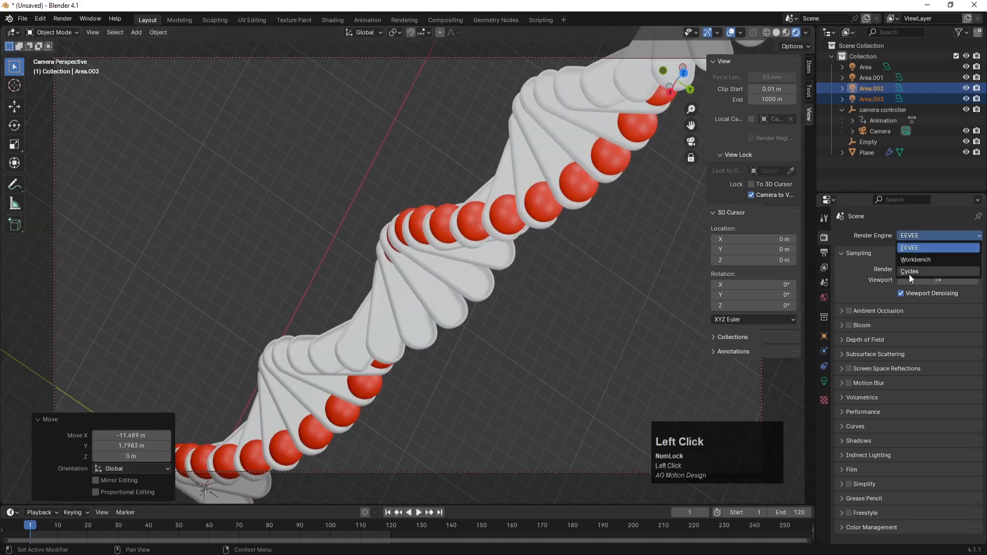
{"action": "left_click", "coordinate": [908, 273]}
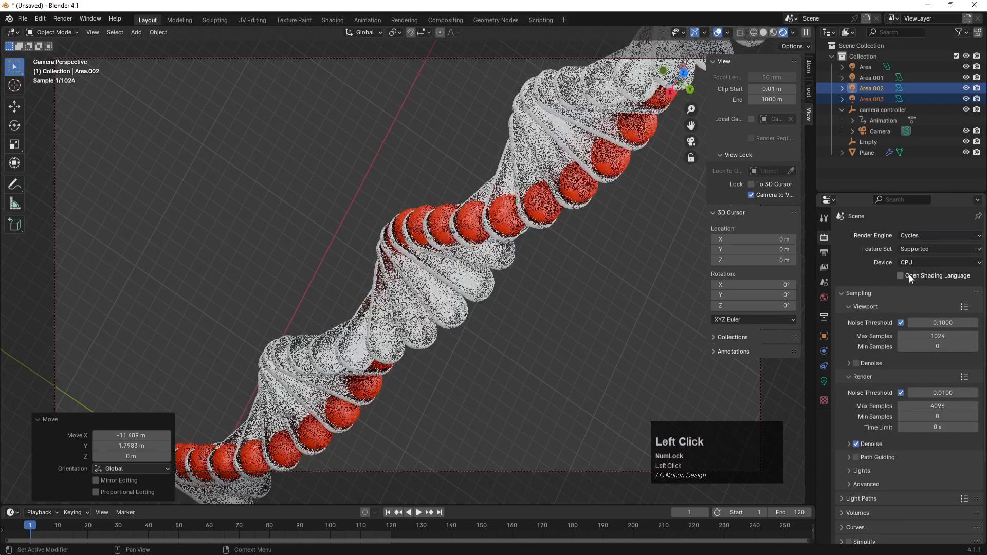
{"action": "left_click", "coordinate": [825, 238]}
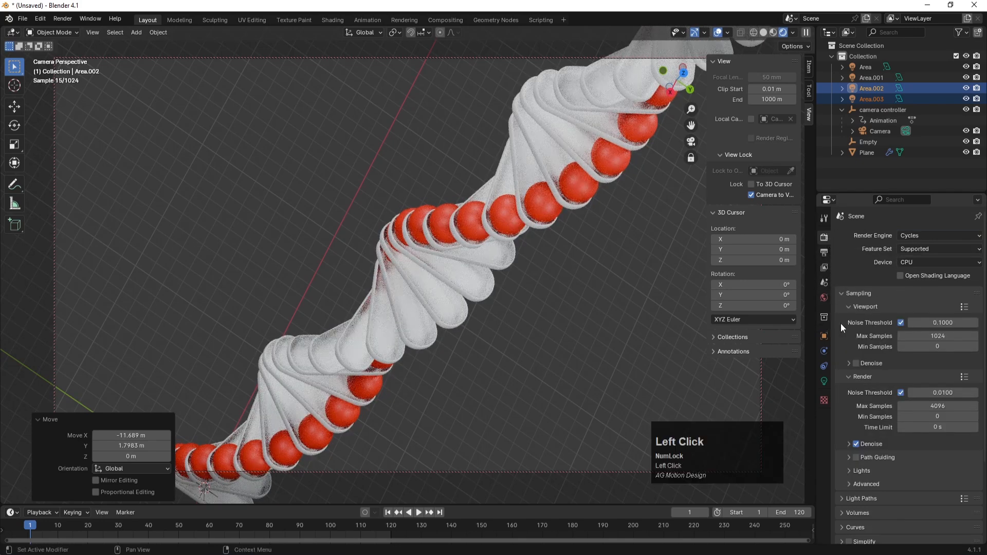
{"action": "left_click", "coordinate": [857, 364]}
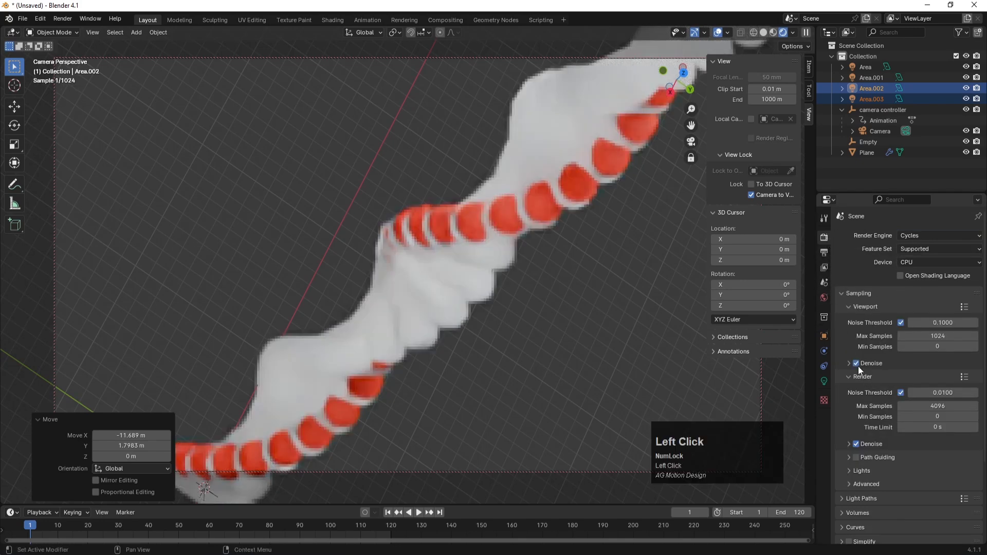
{"action": "left_click", "coordinate": [573, 354]}
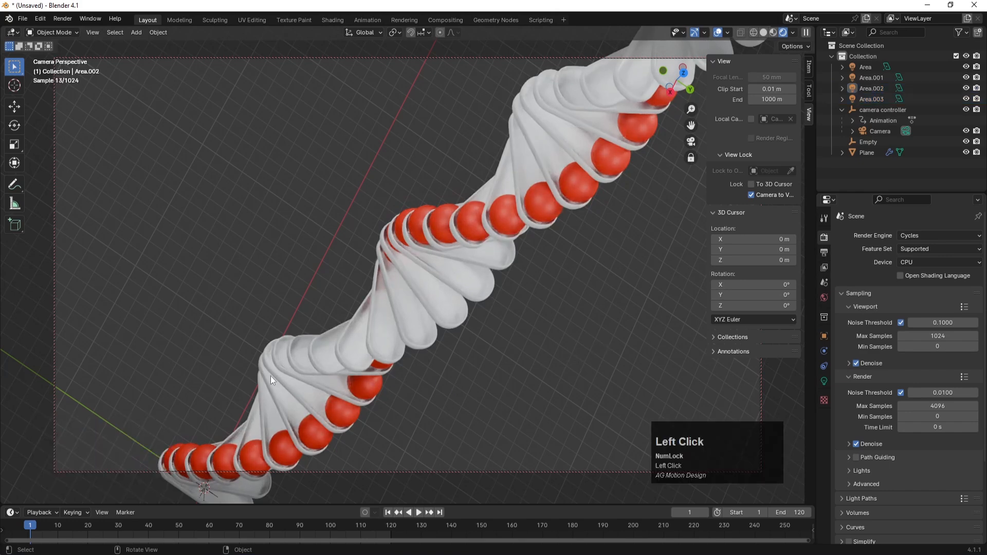
Step: Add a plane at the base of the tower as a floor, scaling it about 27.4 times and again by 1.818
{"action": "key", "text": "shift+a"}
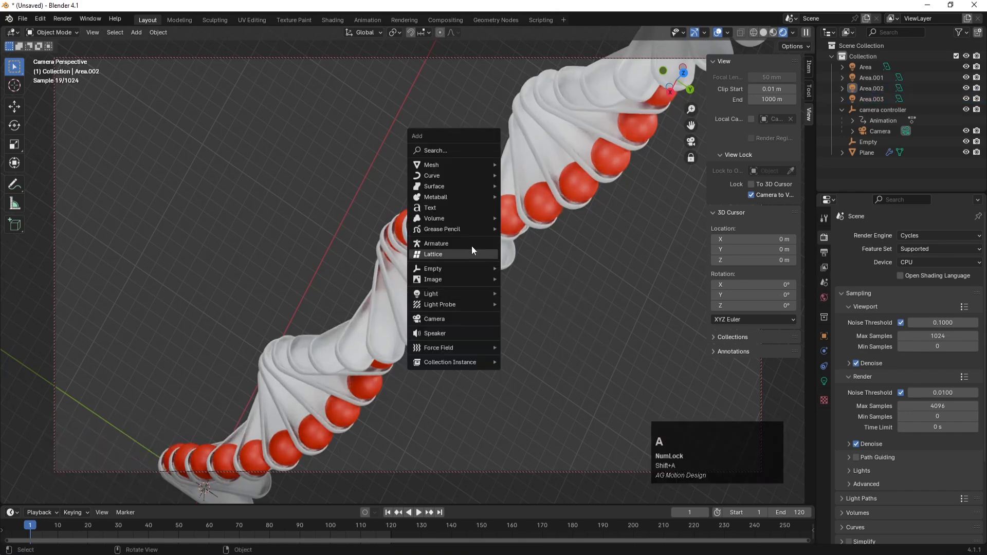
{"action": "mouse_move", "coordinate": [448, 166]}
{"action": "left_click", "coordinate": [520, 165]}
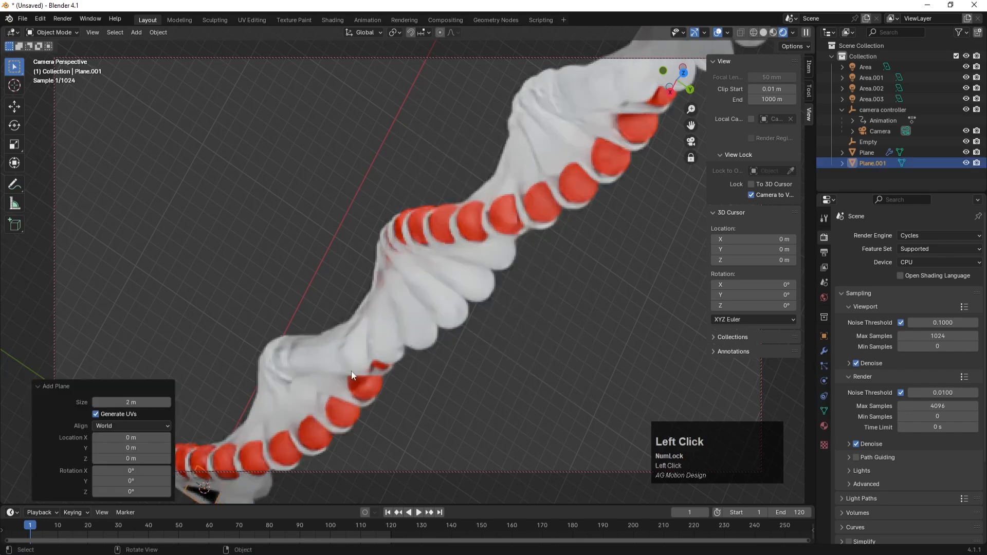
{"action": "key", "text": "s"}
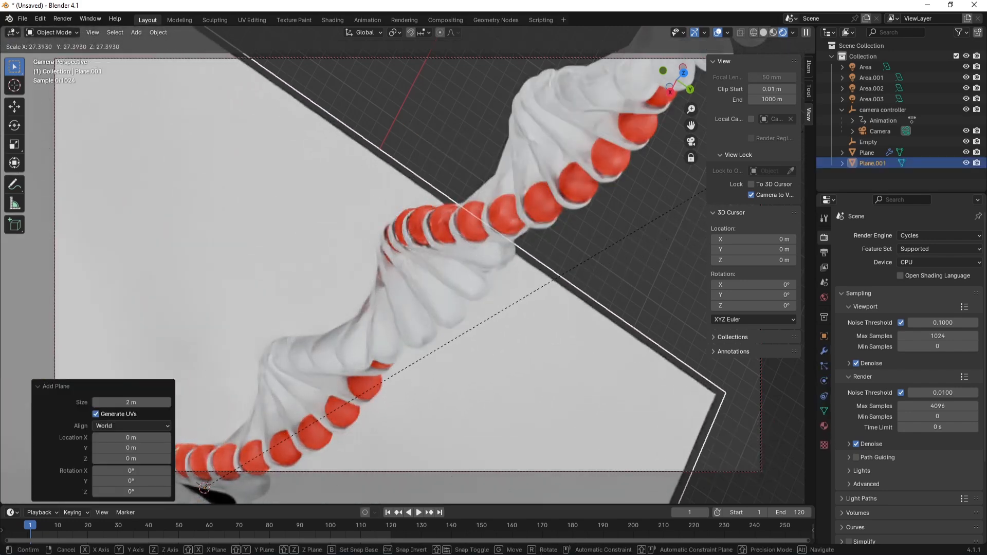
{"action": "left_click", "coordinate": [705, 195]}
{"action": "key", "text": "s"}
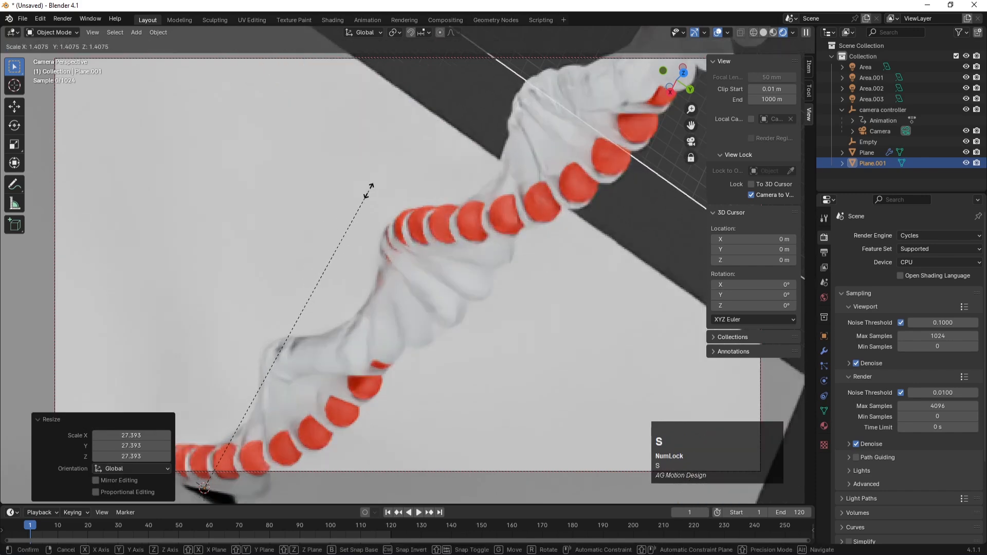
{"action": "left_click", "coordinate": [446, 123]}
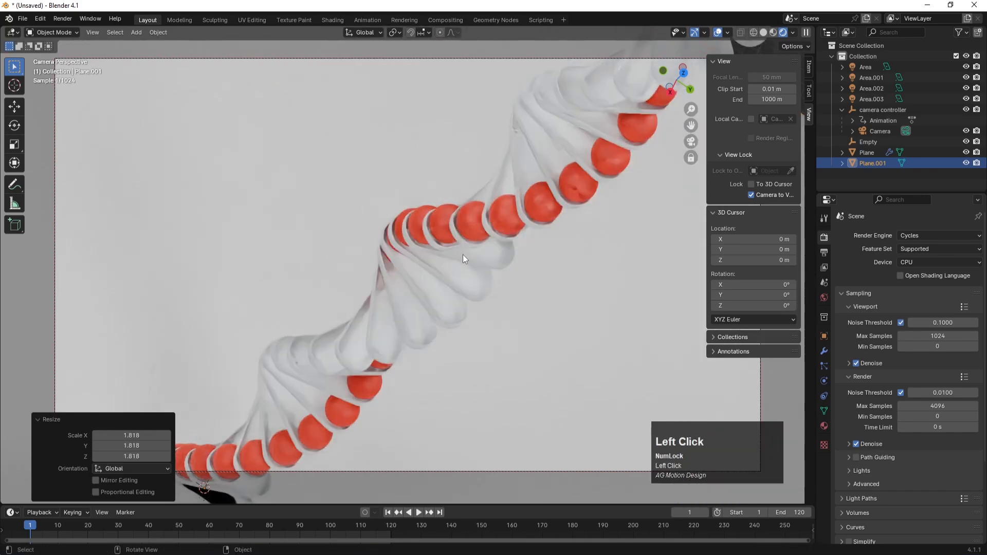
{"action": "left_click", "coordinate": [496, 343]}
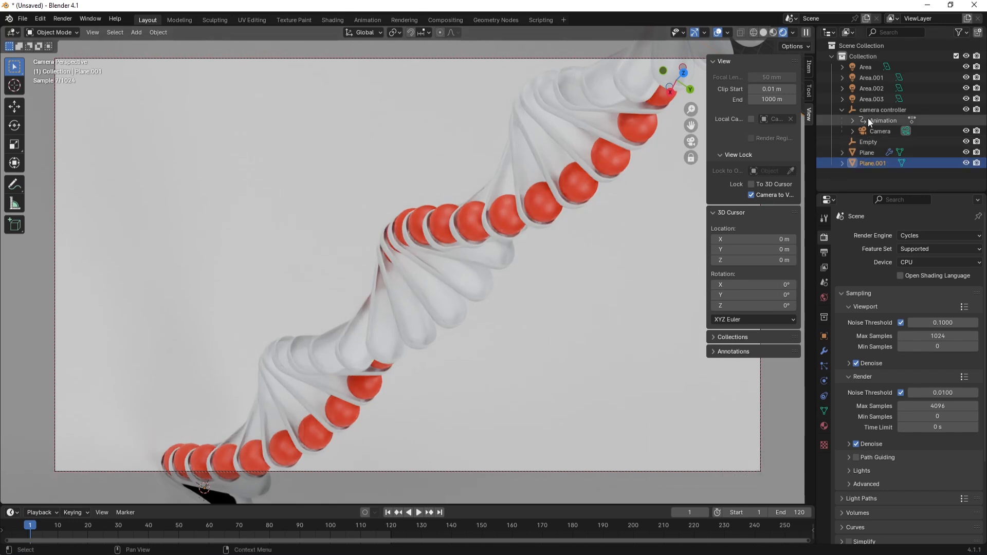
Step: Set the first area light's power to 100000 W and its colour to a saturated blue
{"action": "left_click", "coordinate": [868, 66]}
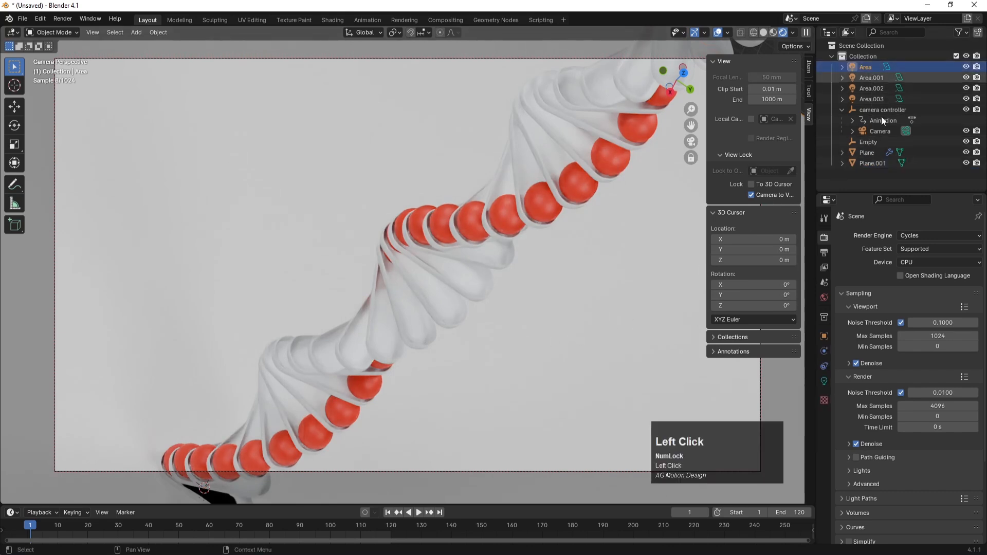
{"action": "left_click", "coordinate": [824, 381]}
{"action": "double_click", "coordinate": [930, 309]}
{"action": "left_click", "coordinate": [897, 309]}
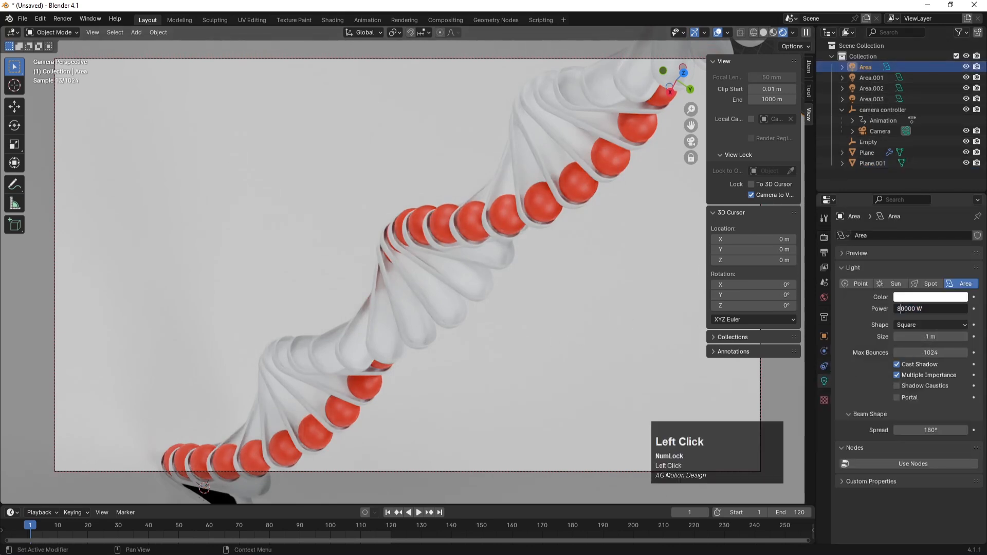
{"action": "key", "text": "Delete"}
{"action": "type", "text": "10"}
{"action": "key", "text": "Return"}
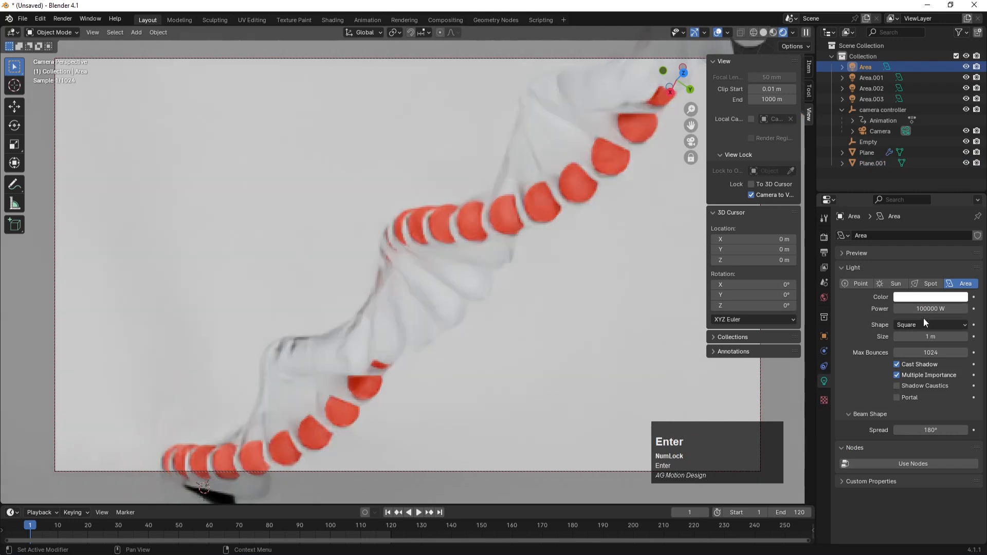
{"action": "left_click", "coordinate": [930, 296]}
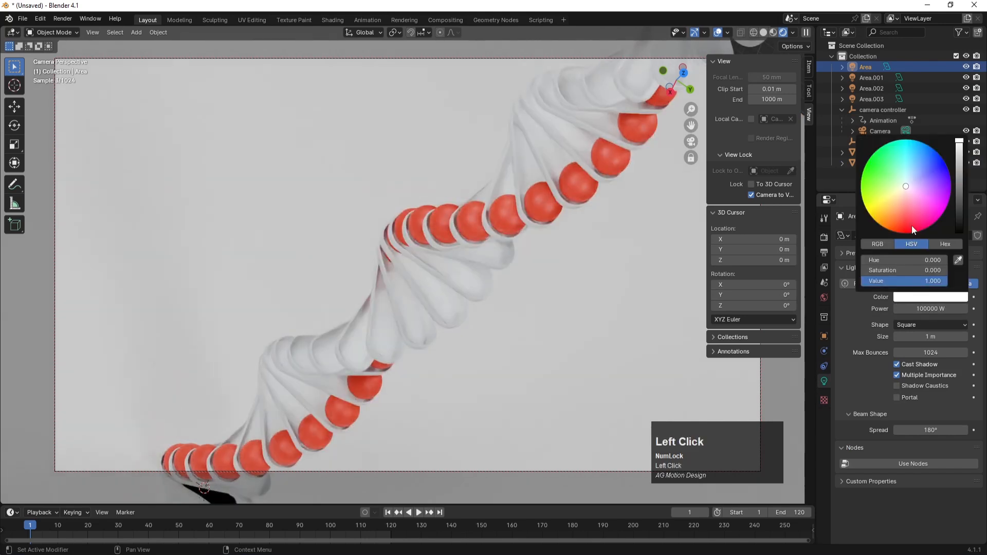
{"action": "left_click", "coordinate": [908, 222]}
{"action": "left_click_drag", "start_coordinate": [906, 181], "coordinate": [927, 144]}
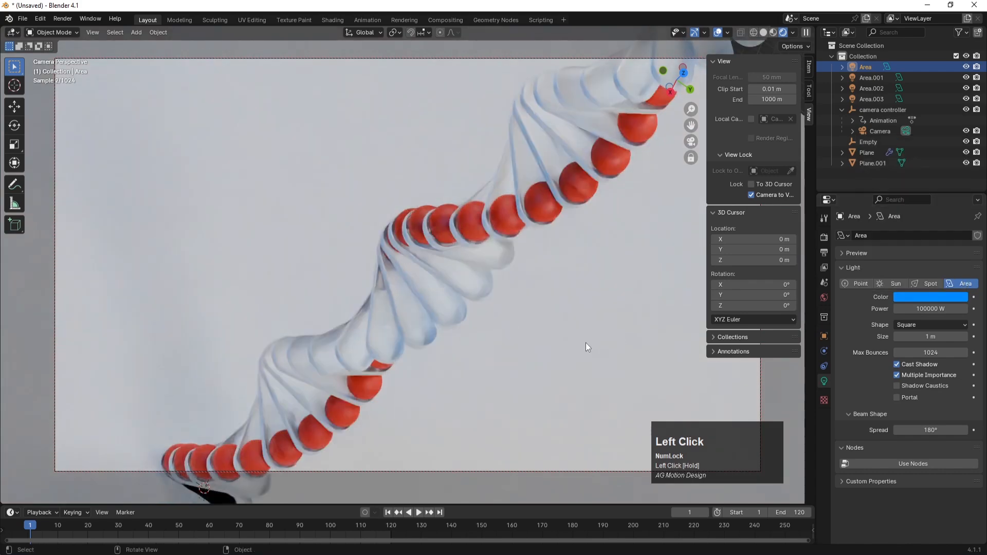
Step: Try powers of 150000 W and 1.5 MW for the blue area light
{"action": "left_click", "coordinate": [898, 309]}
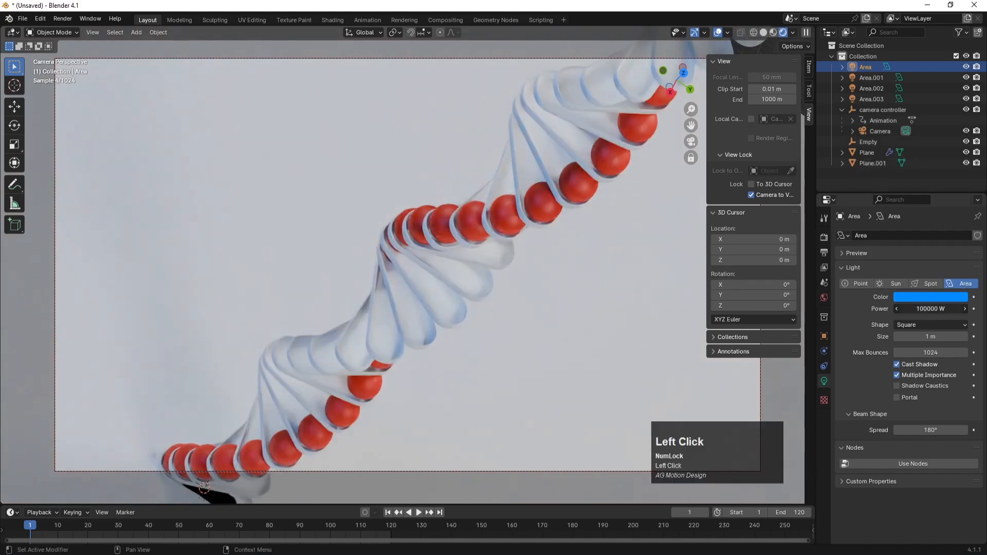
{"action": "left_click", "coordinate": [905, 308]}
{"action": "key", "text": "Return"}
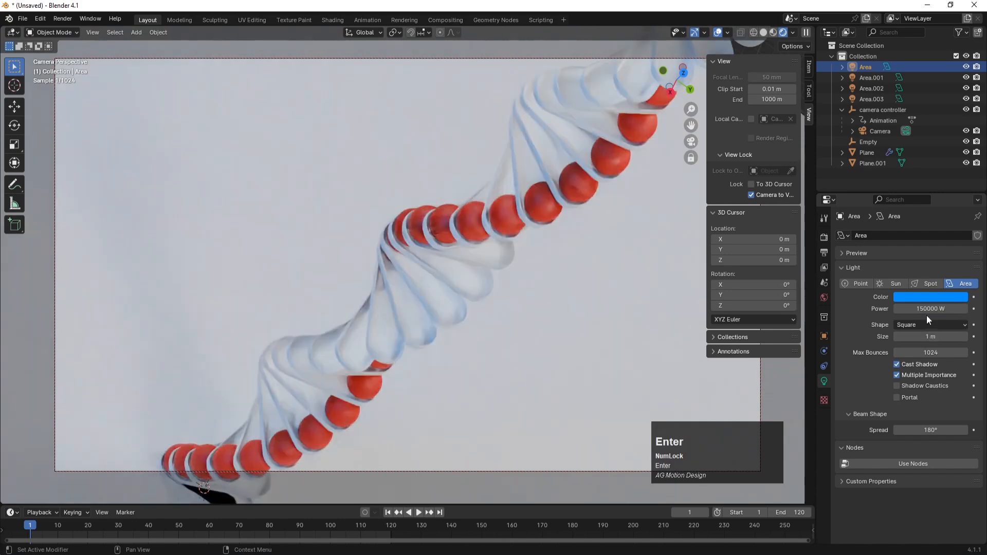
{"action": "left_click", "coordinate": [919, 309]}
{"action": "left_click", "coordinate": [918, 309]}
{"action": "type", "text": "0"}
{"action": "key", "text": "Return"}
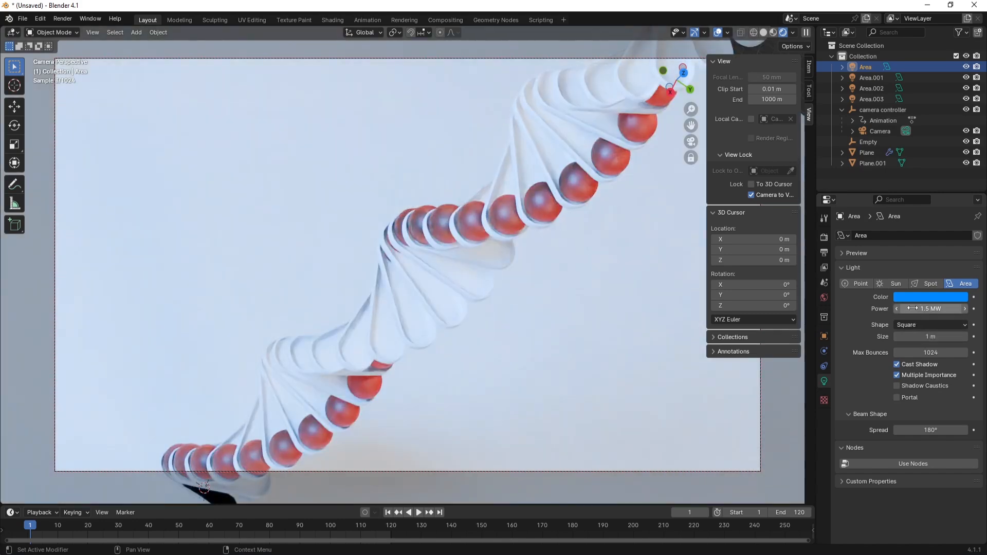
Step: Set the blue area light's power to 500000 W
{"action": "left_click", "coordinate": [917, 310]}
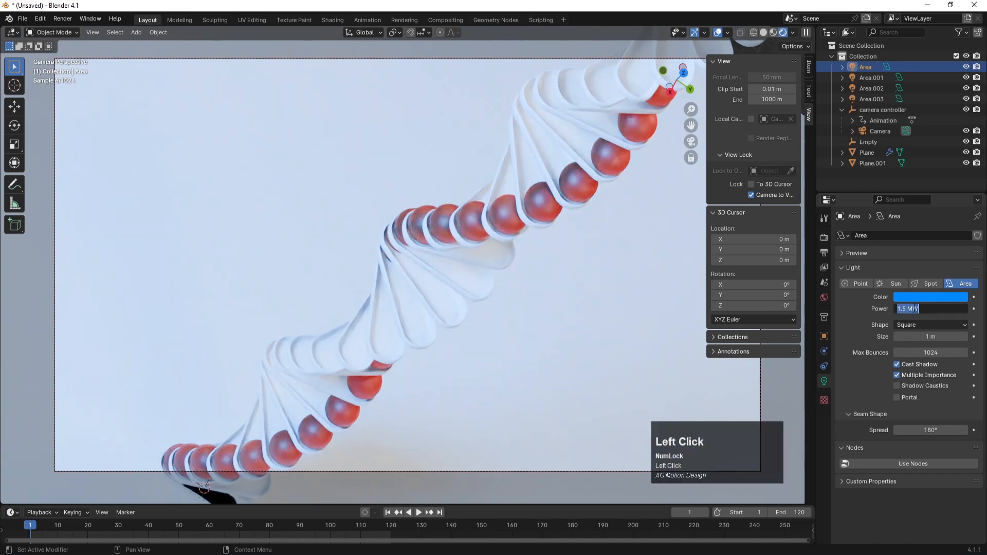
{"action": "key", "text": "Num_Lock"}
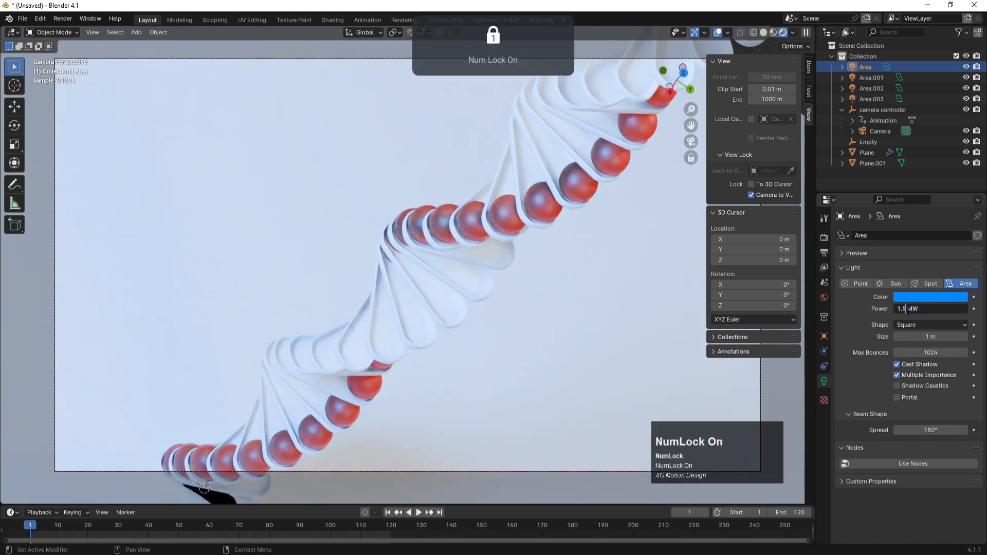
{"action": "left_click_drag", "start_coordinate": [906, 309], "coordinate": [889, 307]}
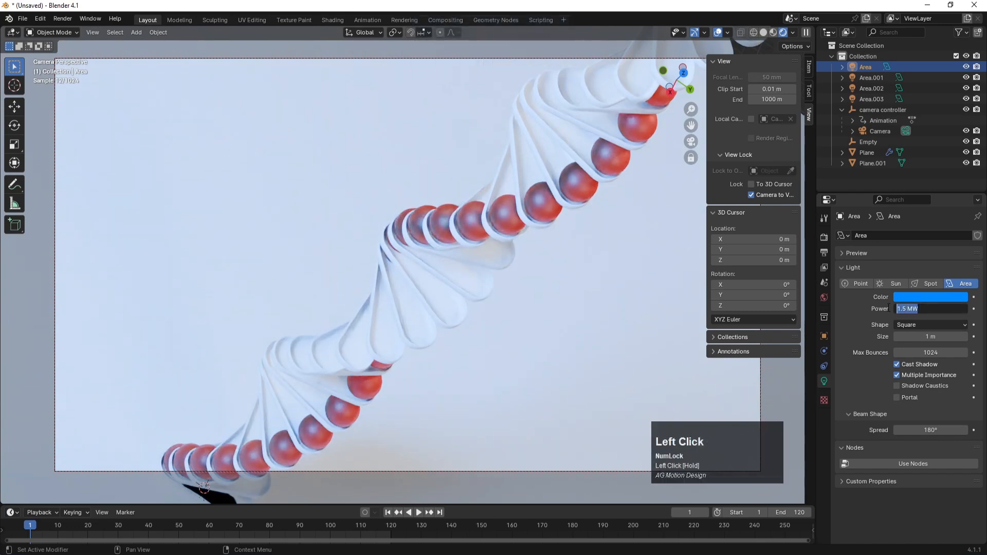
{"action": "type", "text": "500000"}
{"action": "key", "text": "Return"}
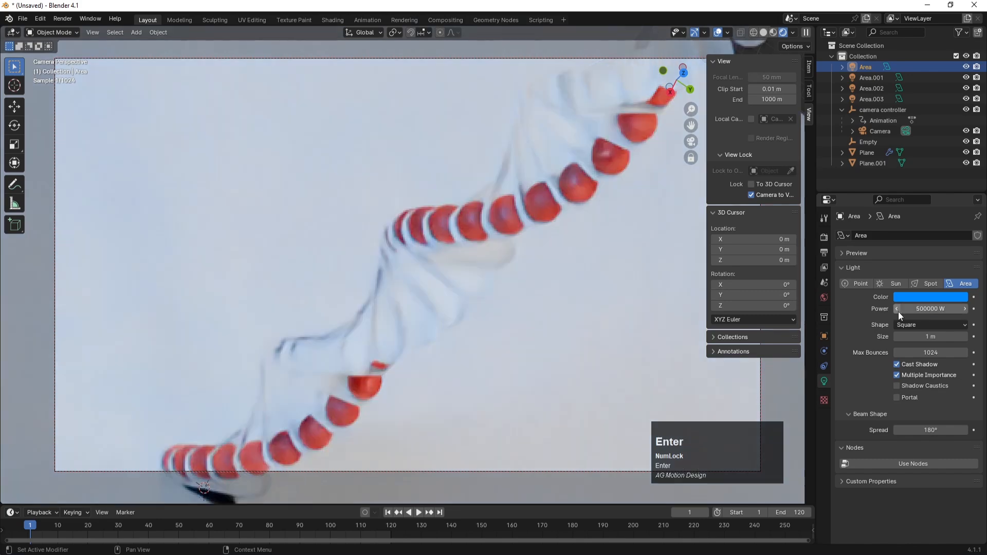
Step: Play the animation to preview the new lighting, stop it, and return to frame 1
{"action": "left_click", "coordinate": [419, 513]}
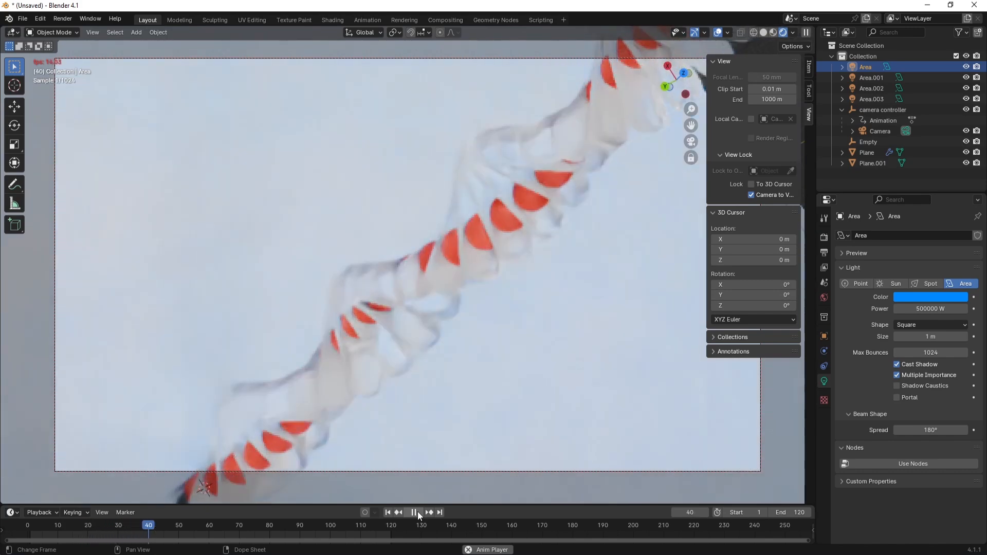
{"action": "left_click", "coordinate": [419, 512]}
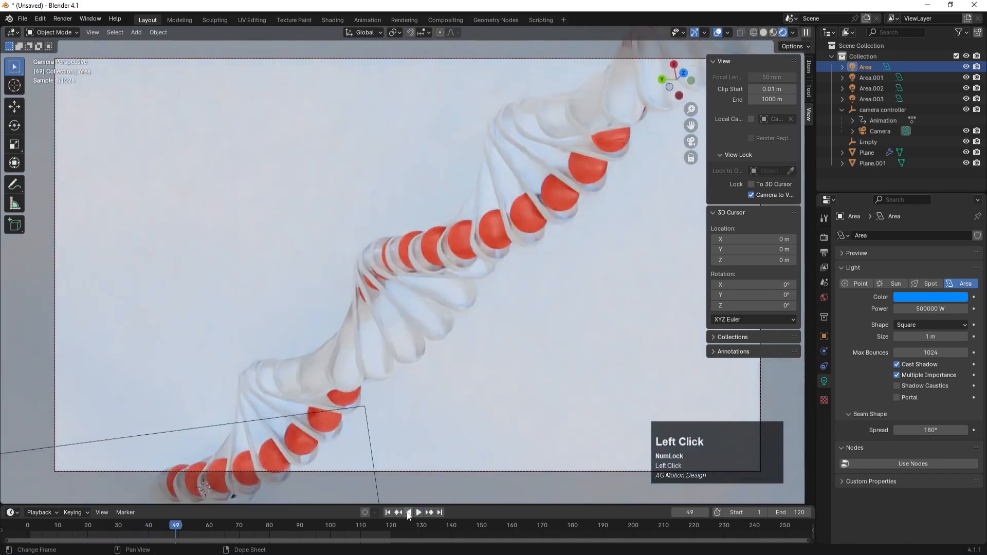
{"action": "left_click", "coordinate": [389, 512]}
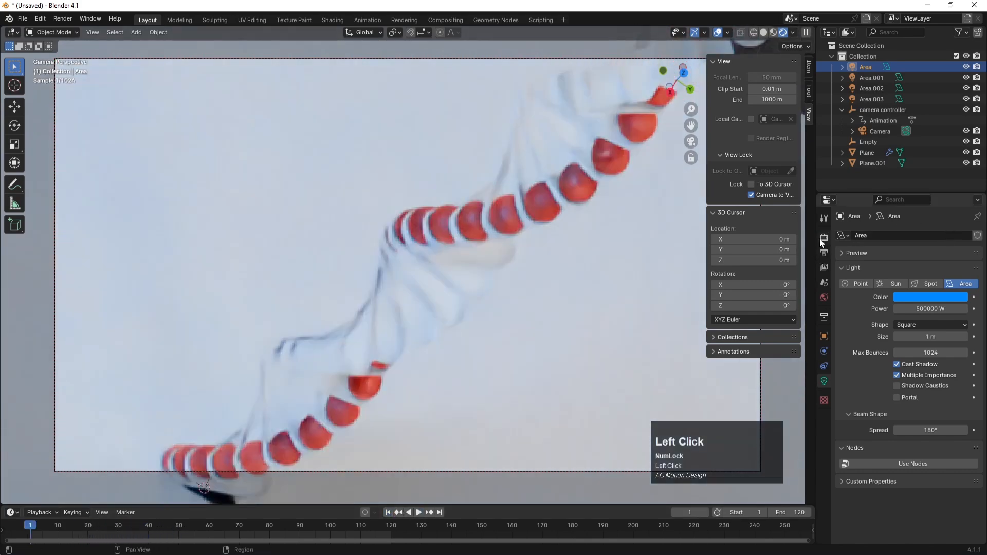
Step: Switch the scene's render engine to EEVEE
{"action": "left_click", "coordinate": [824, 238]}
{"action": "left_click", "coordinate": [915, 236]}
{"action": "left_click", "coordinate": [910, 249]}
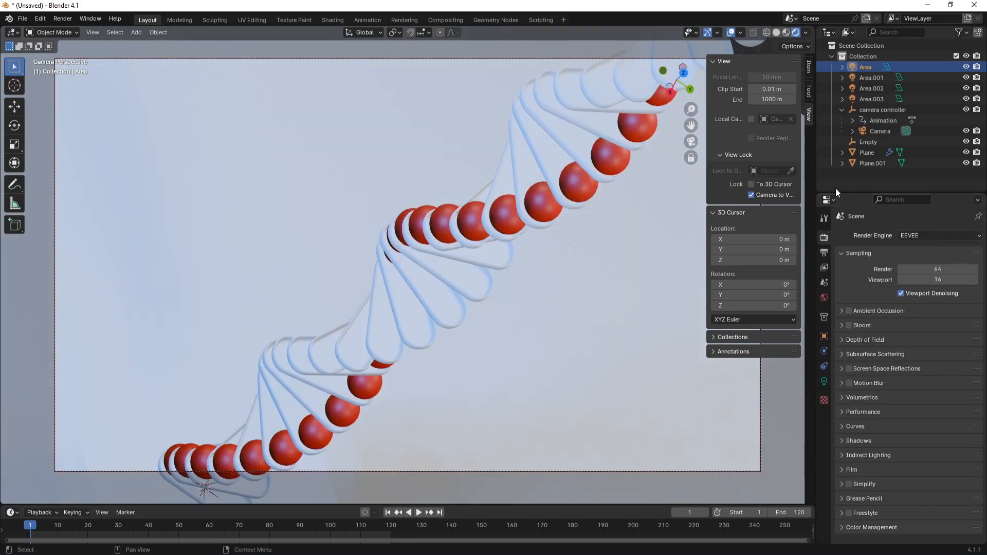
Step: Enable depth of field on the camera under the camera controller and show its focus and aperture settings
{"action": "left_click", "coordinate": [841, 110]}
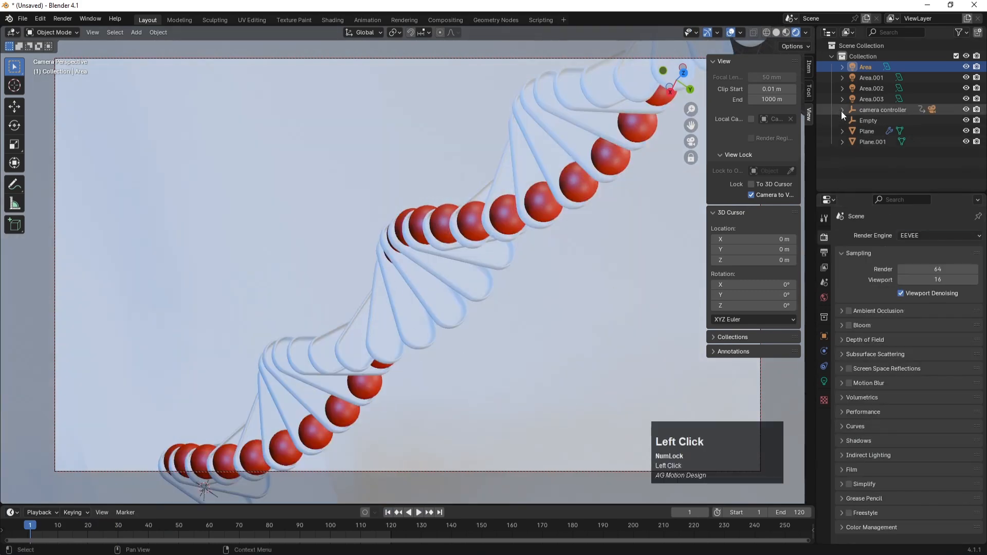
{"action": "left_click", "coordinate": [841, 110]}
{"action": "left_click", "coordinate": [874, 131]}
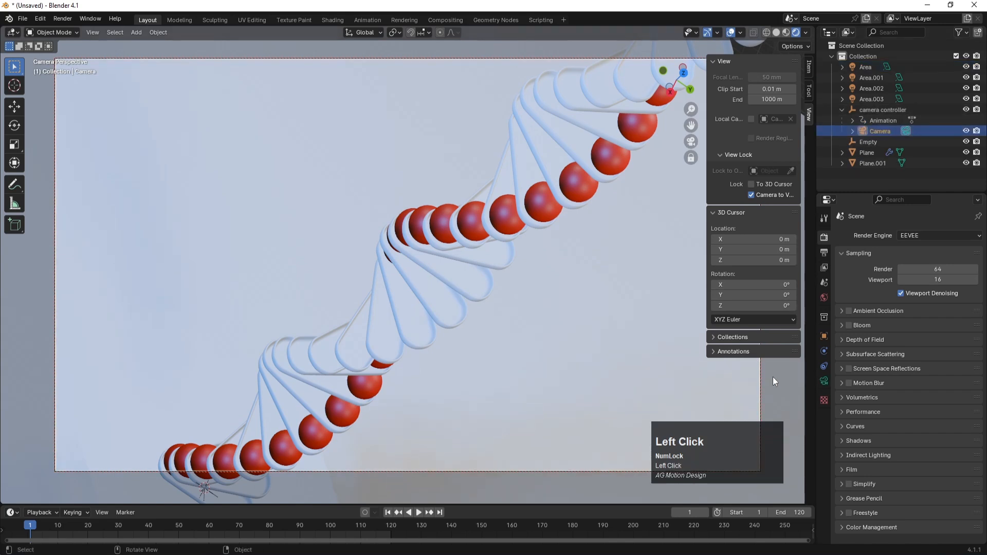
{"action": "left_click", "coordinate": [825, 381]}
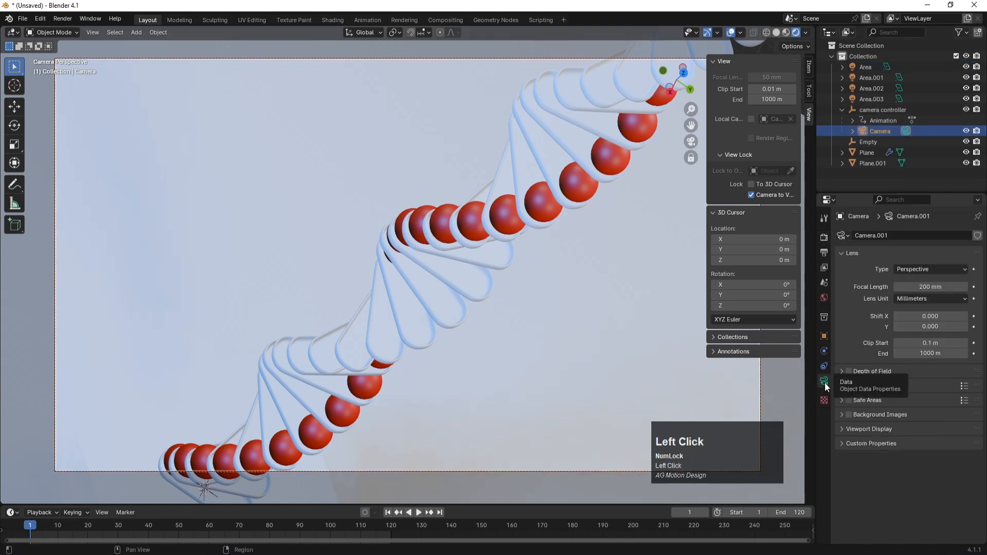
{"action": "left_click", "coordinate": [848, 372]}
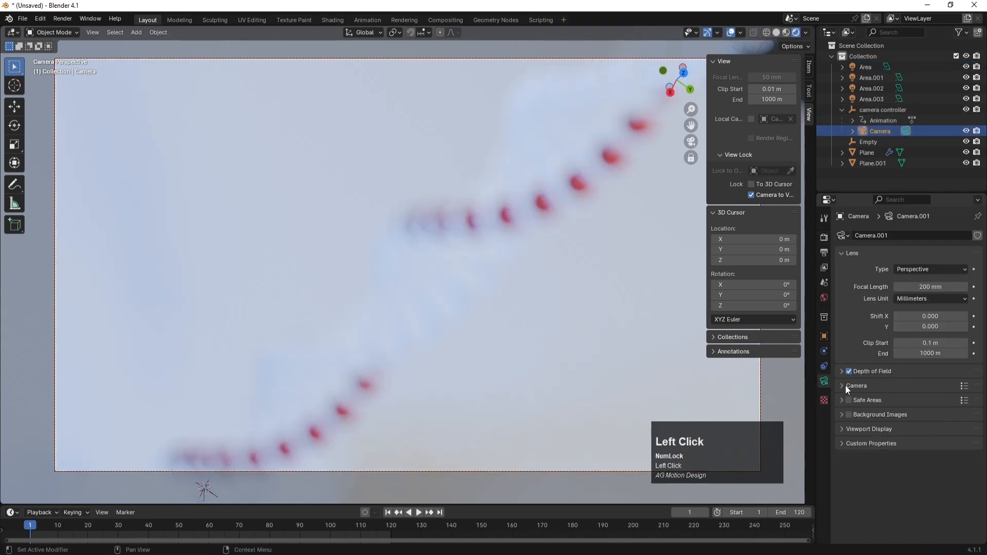
{"action": "left_click", "coordinate": [845, 385]}
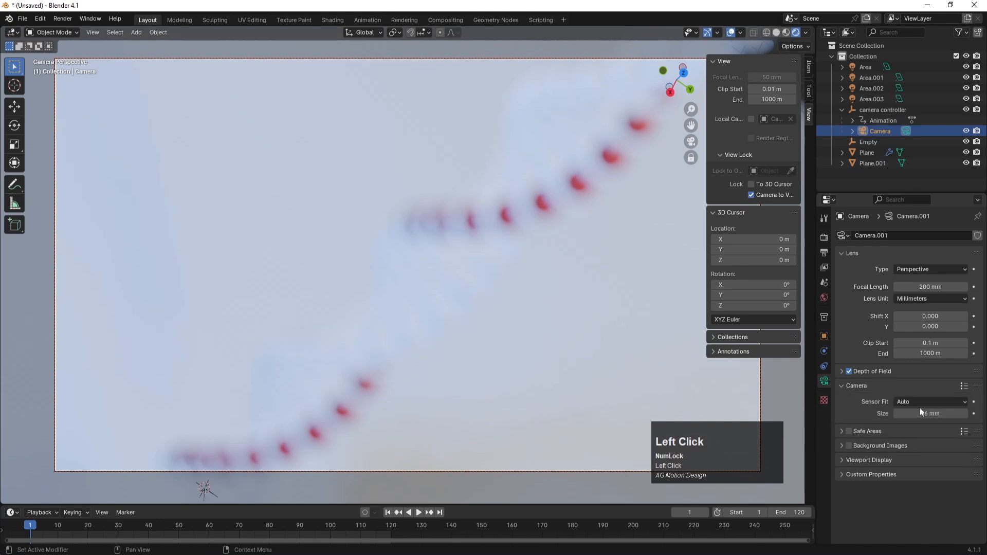
{"action": "left_click", "coordinate": [842, 385]}
{"action": "left_click", "coordinate": [841, 369]}
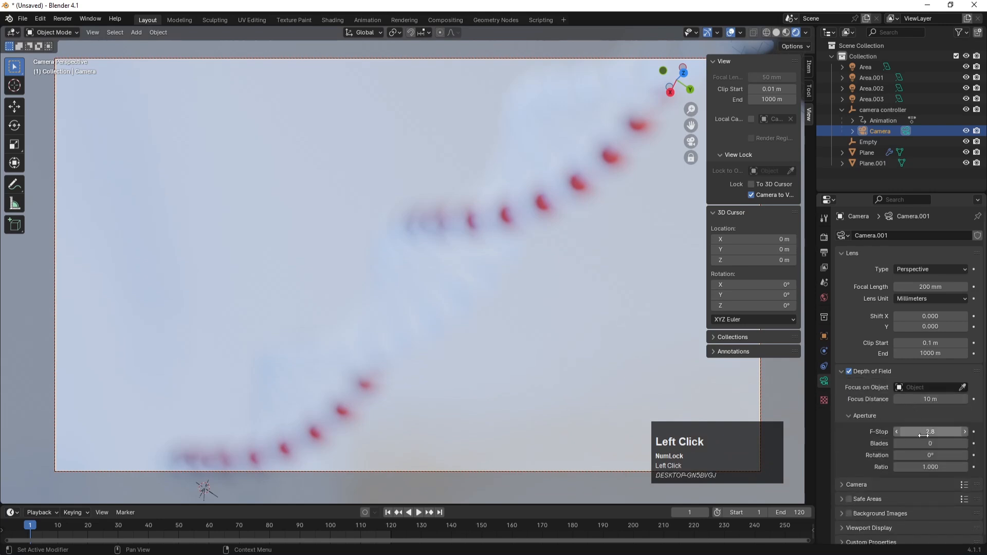
Step: Try focus distances of 200 m and 100 m for the camera's depth of field
{"action": "mouse_move", "coordinate": [925, 399]}
{"action": "left_mouse_down"}
{"action": "mouse_move", "coordinate": [941, 399]}
{"action": "mouse_move", "coordinate": [921, 400]}
{"action": "left_mouse_up"}
{"action": "left_click", "coordinate": [935, 399]}
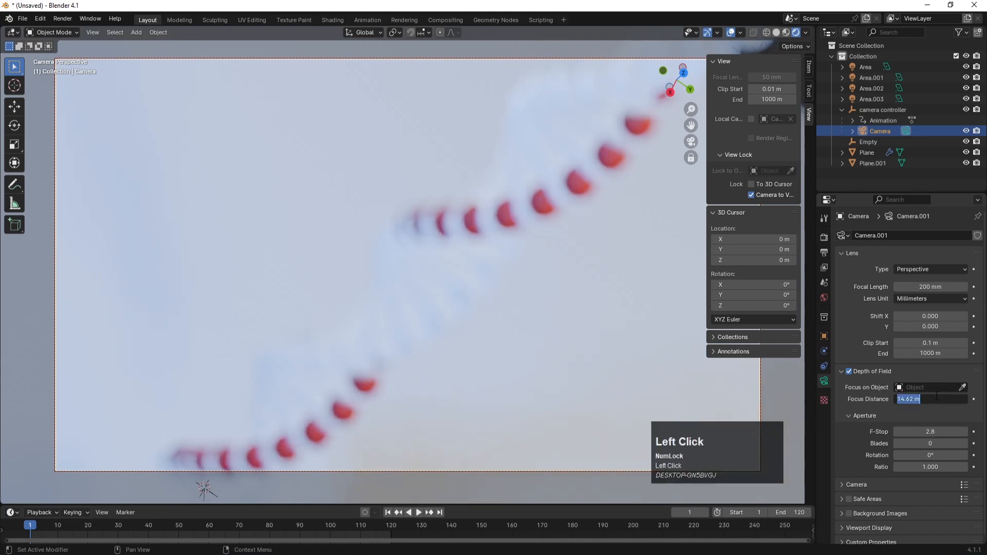
{"action": "type", "text": "20"}
{"action": "key", "text": "BackSpace"}
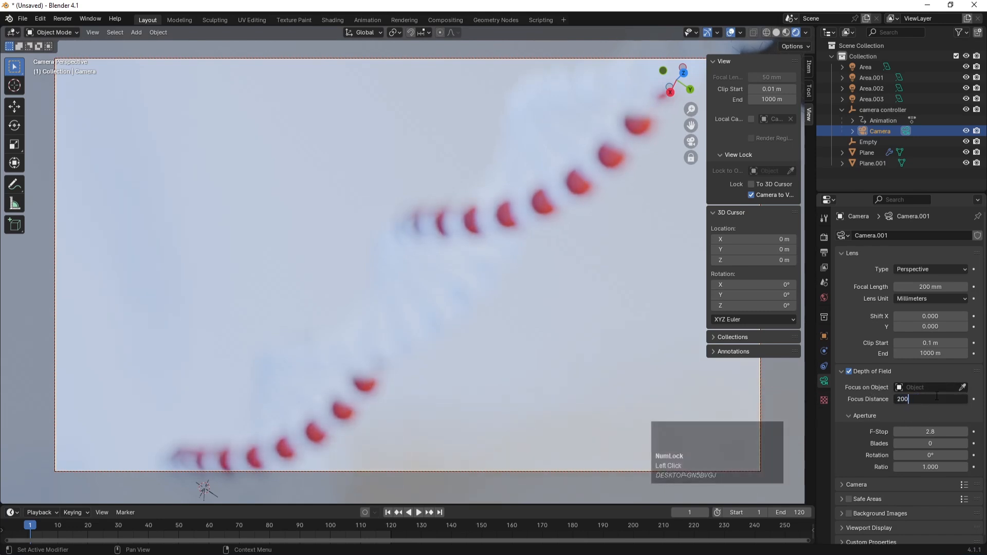
{"action": "key", "text": "Return"}
{"action": "left_click_drag", "start_coordinate": [937, 403], "coordinate": [935, 398]}
{"action": "left_click", "coordinate": [932, 395]}
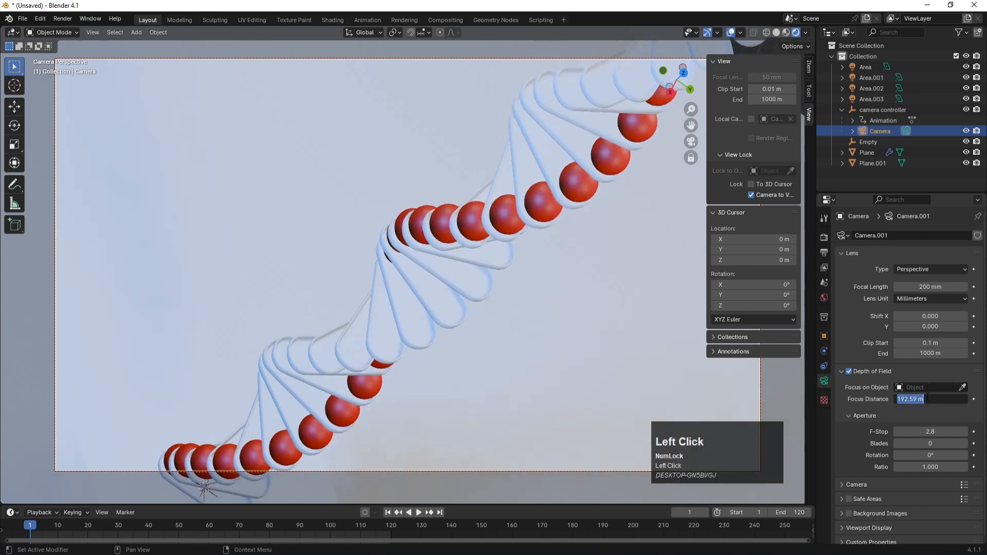
{"action": "type", "text": "200"}
{"action": "left_click_drag", "start_coordinate": [928, 397], "coordinate": [879, 398]}
{"action": "type", "text": "100"}
{"action": "key", "text": "Return"}
Step: Set the camera's focus distance to 80 m and pick the spiral tower, Plane, as its focus object
{"action": "left_click", "coordinate": [924, 398]}
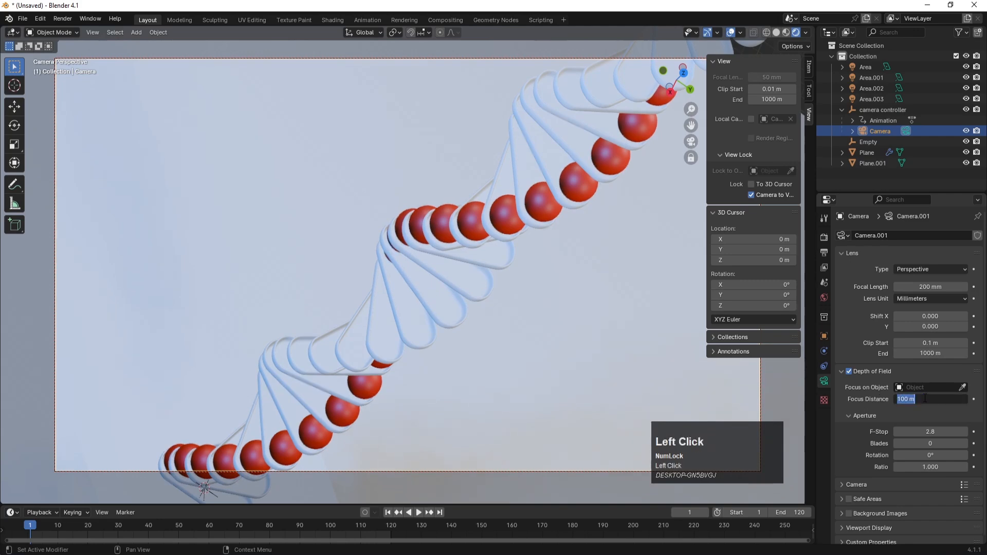
{"action": "type", "text": "80"}
{"action": "key", "text": "Return"}
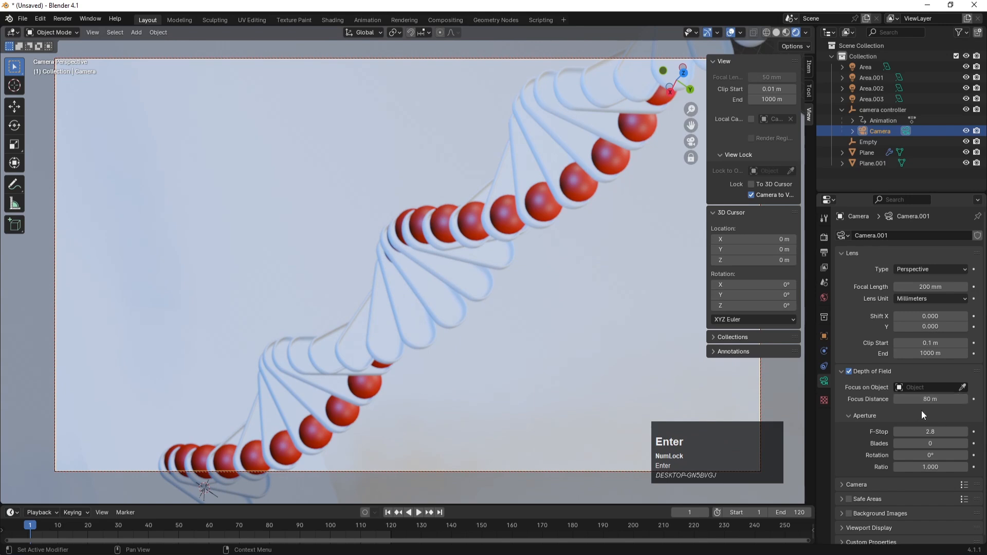
{"action": "left_click", "coordinate": [962, 387]}
{"action": "left_click", "coordinate": [415, 282]}
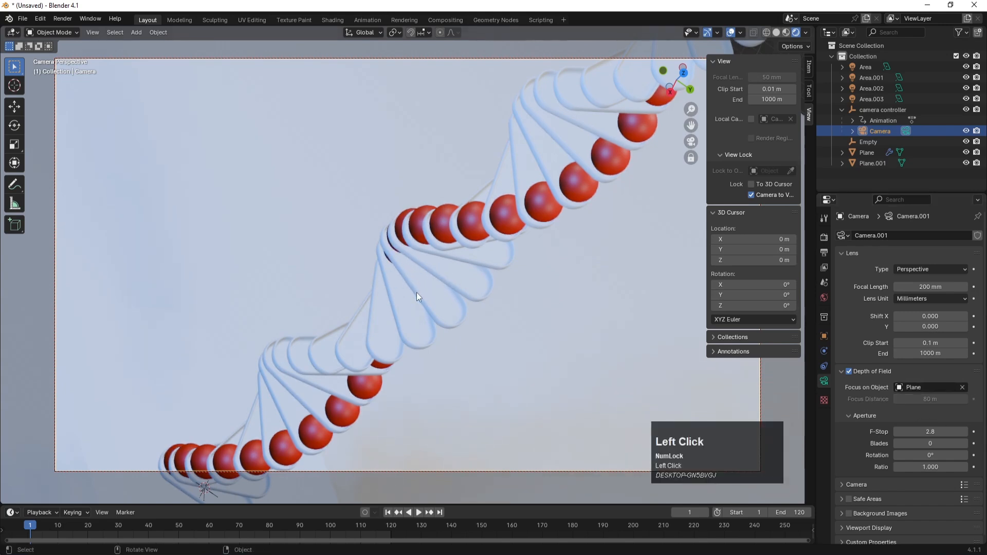
Step: Set the camera's depth of field F-Stop to 0.1
{"action": "left_click", "coordinate": [930, 431]}
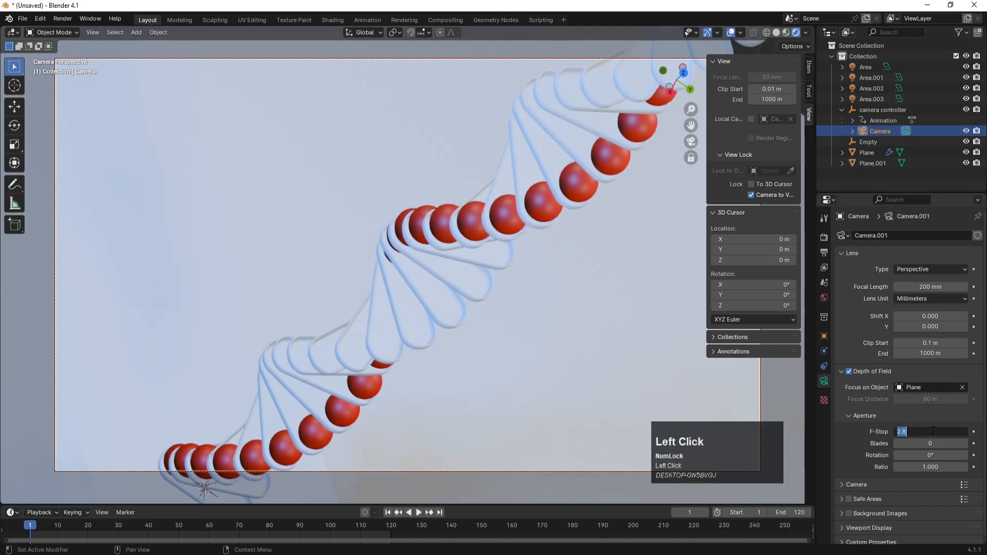
{"action": "key", "text": "Return"}
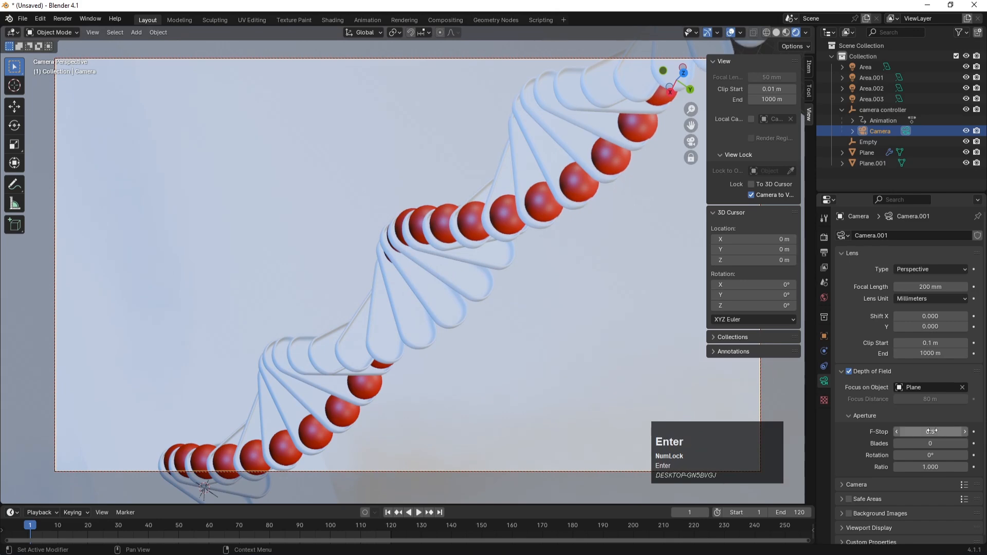
{"action": "left_click", "coordinate": [932, 431]}
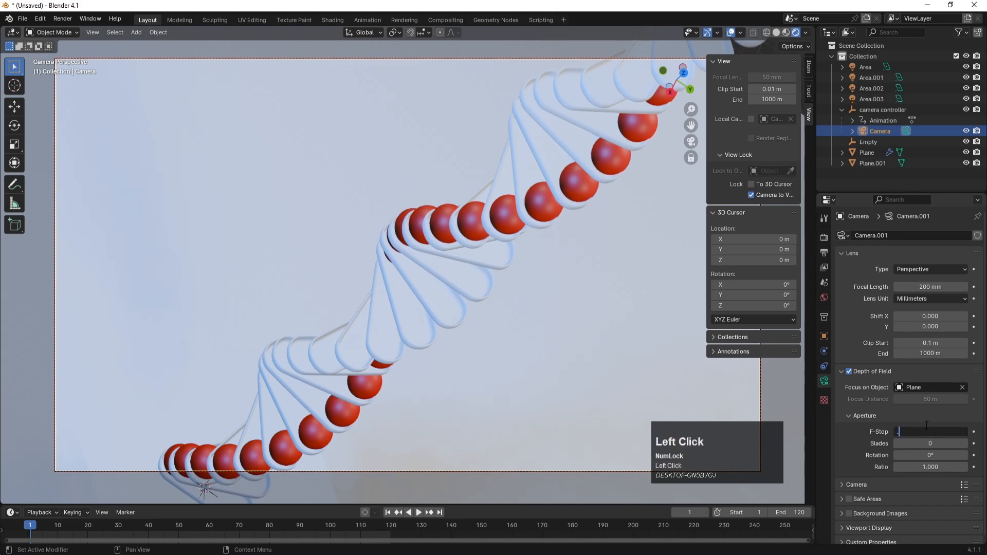
{"action": "type", "text": ".0"}
{"action": "key", "text": "Return"}
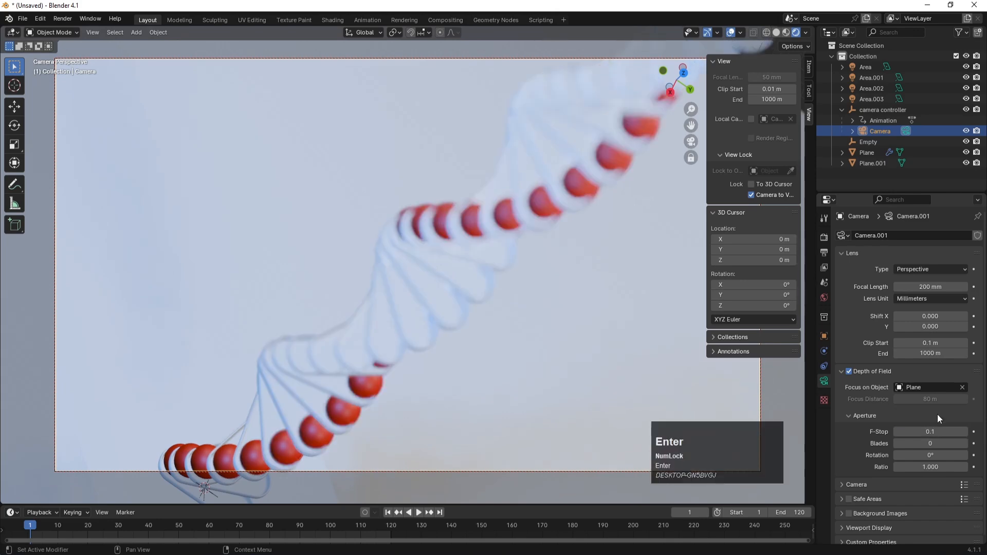
Step: Clear the camera's focus object and try focus distances of 120 m and 150 m
{"action": "left_click", "coordinate": [962, 387]}
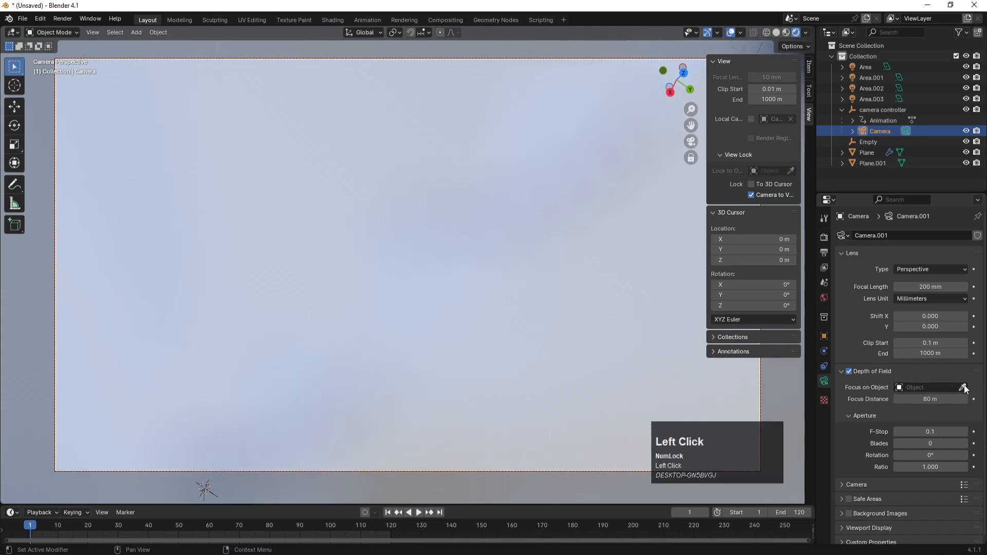
{"action": "left_click", "coordinate": [939, 399]}
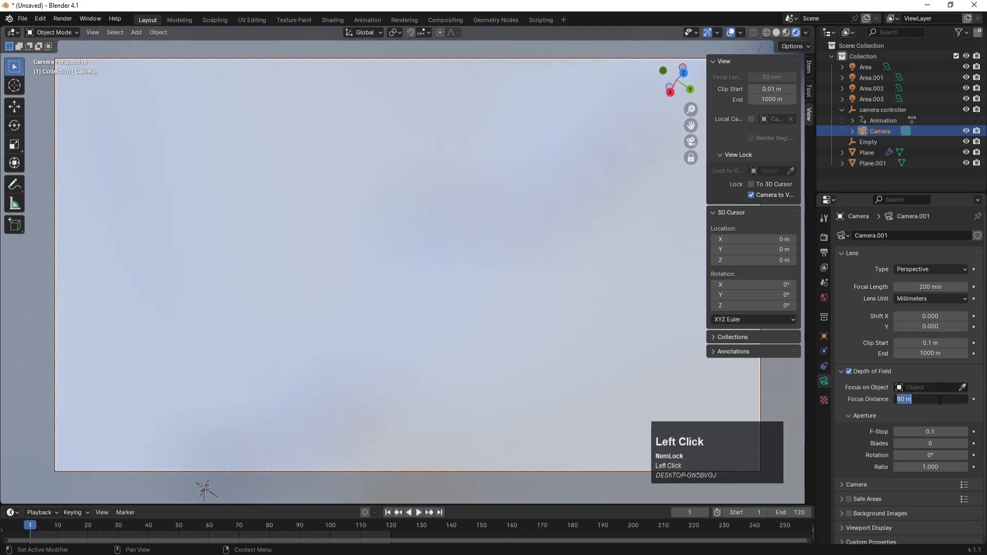
{"action": "type", "text": "120"}
{"action": "key", "text": "Return"}
{"action": "left_click", "coordinate": [939, 400]}
{"action": "type", "text": "1"}
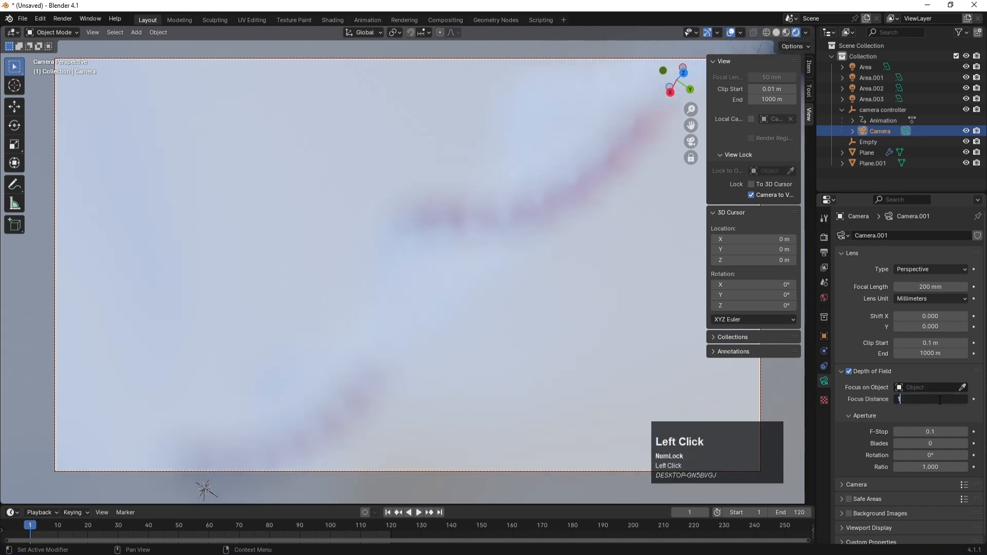
{"action": "type", "text": "50"}
{"action": "key", "text": "Return"}
Step: Set the camera's focus distance to 200 m
{"action": "left_click", "coordinate": [940, 400]}
{"action": "type", "text": "8"}
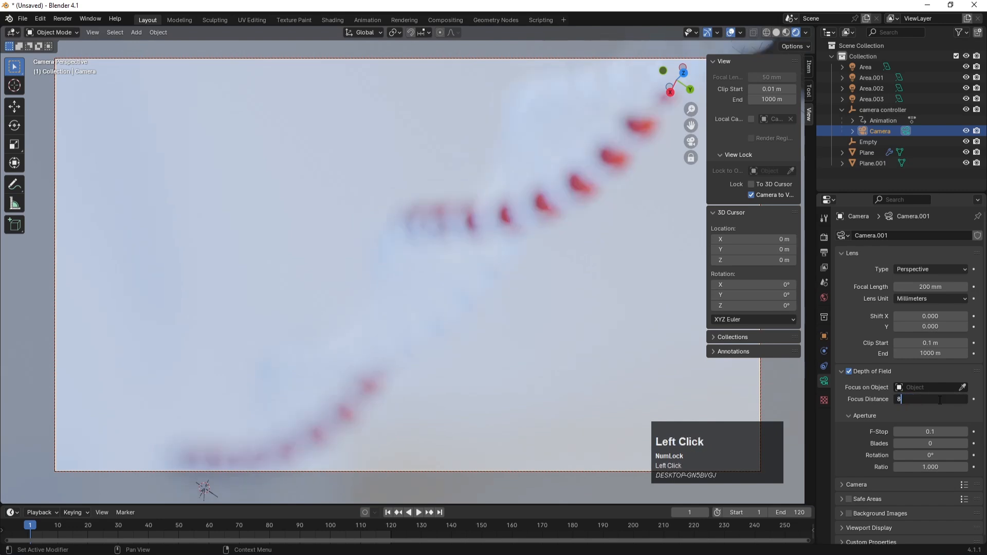
{"action": "type", "text": "00"}
{"action": "key", "text": "Return"}
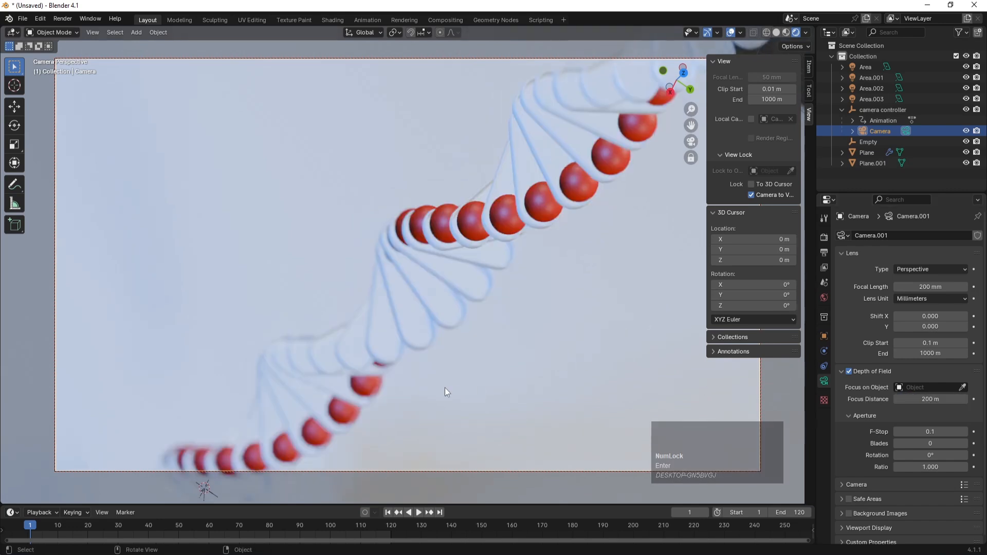
Step: Switch the scene's render engine to Cycles
{"action": "left_click", "coordinate": [824, 237]}
{"action": "left_click", "coordinate": [895, 233]}
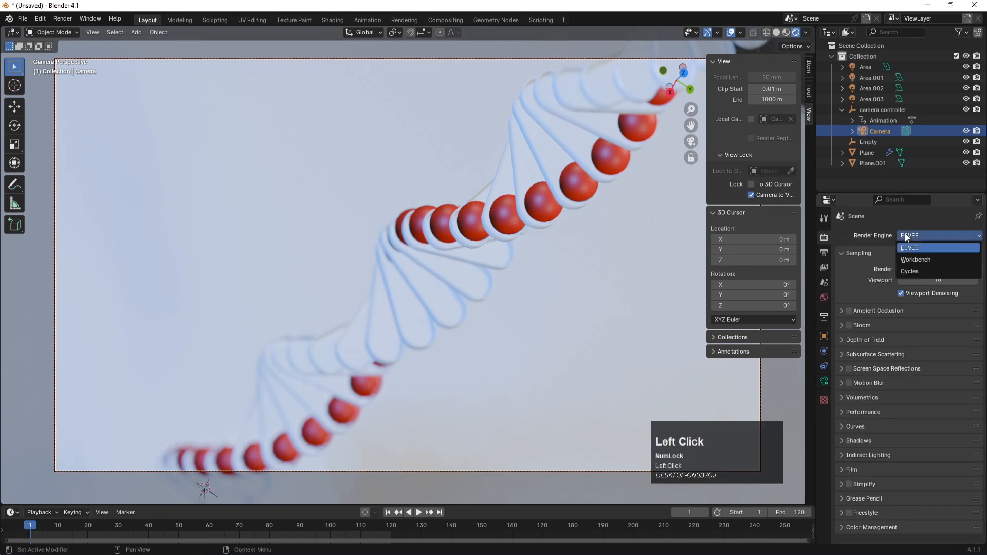
{"action": "left_click", "coordinate": [907, 271]}
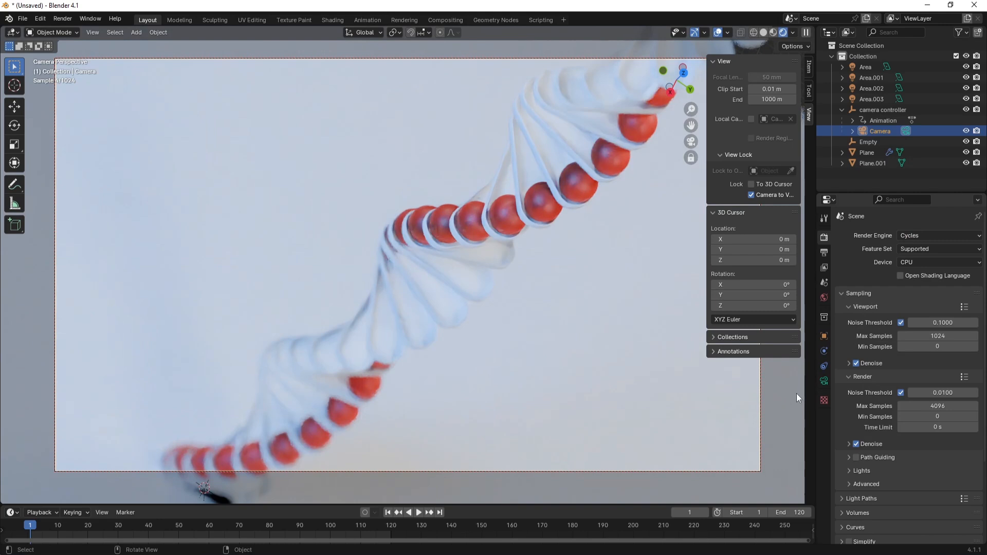
Step: Try a 220 m focus distance for the camera's depth of field, and return it to 200 m
{"action": "left_click", "coordinate": [825, 384]}
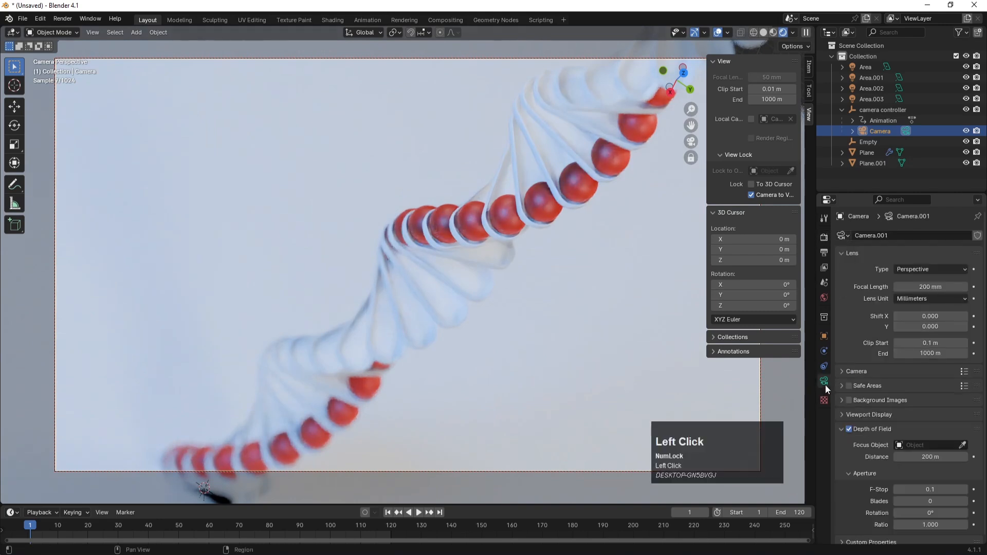
{"action": "scroll", "coordinate": [836, 452], "scroll_direction": "down", "scroll_amount": 1}
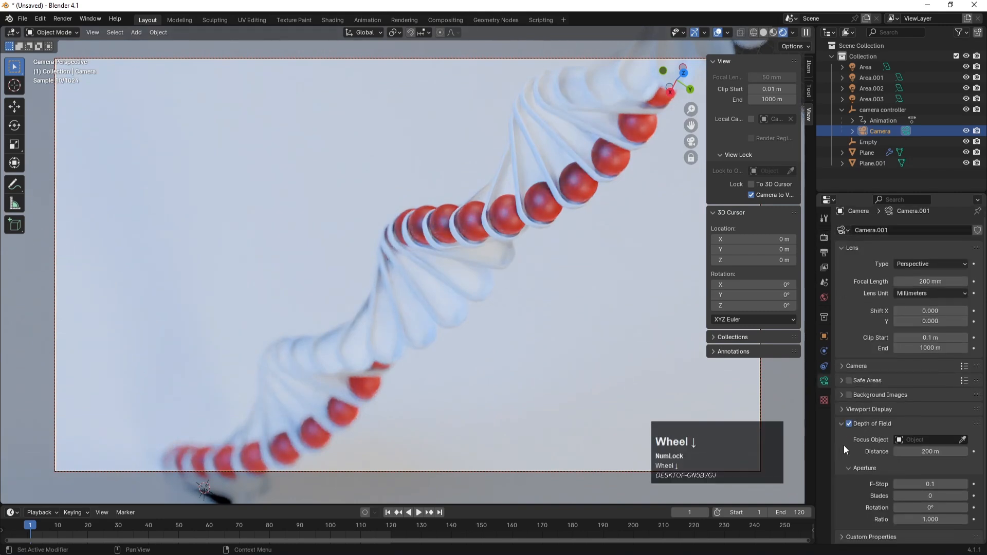
{"action": "left_click", "coordinate": [919, 453]}
{"action": "type", "text": "2"}
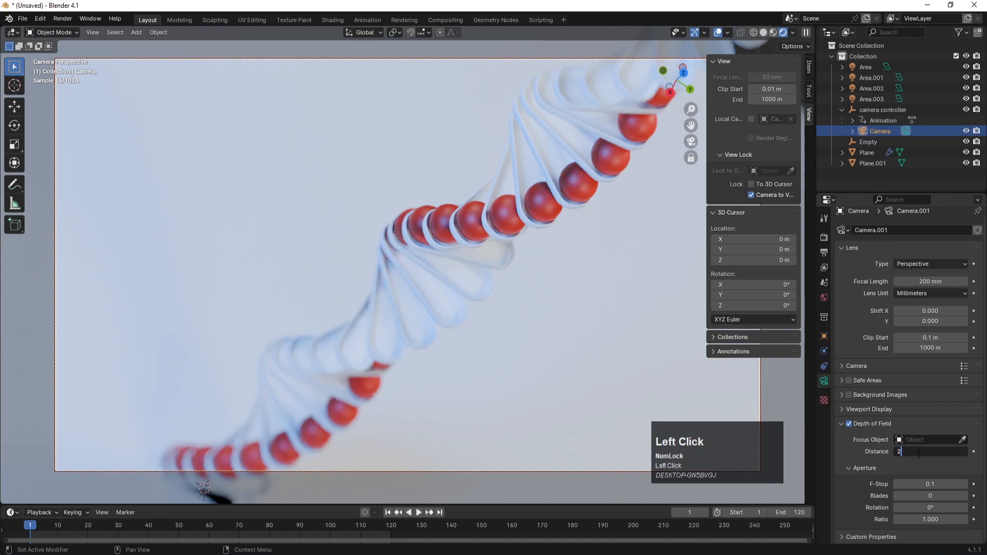
{"action": "type", "text": "20"}
{"action": "key", "text": "Return"}
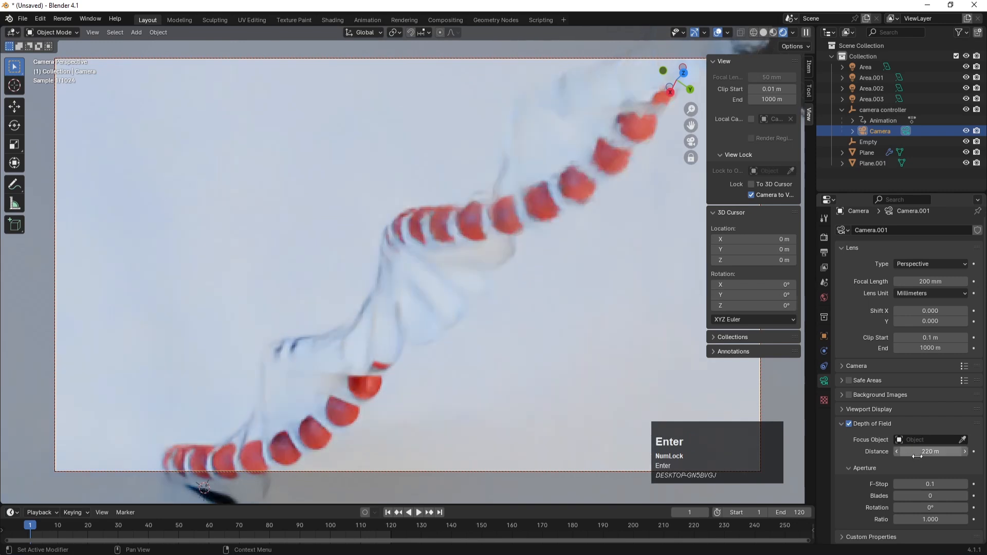
{"action": "left_click", "coordinate": [937, 453]}
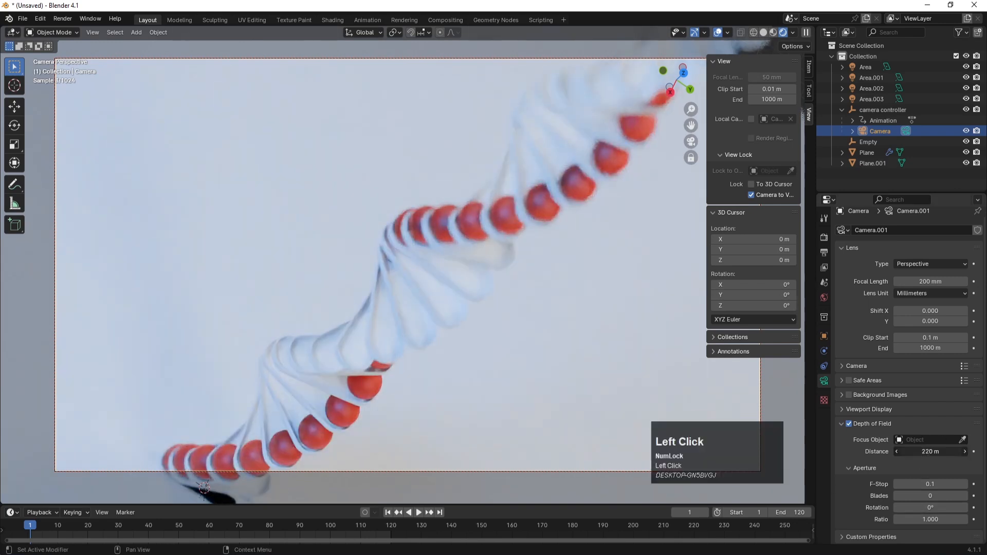
{"action": "type", "text": "200"}
{"action": "key", "text": "Return"}
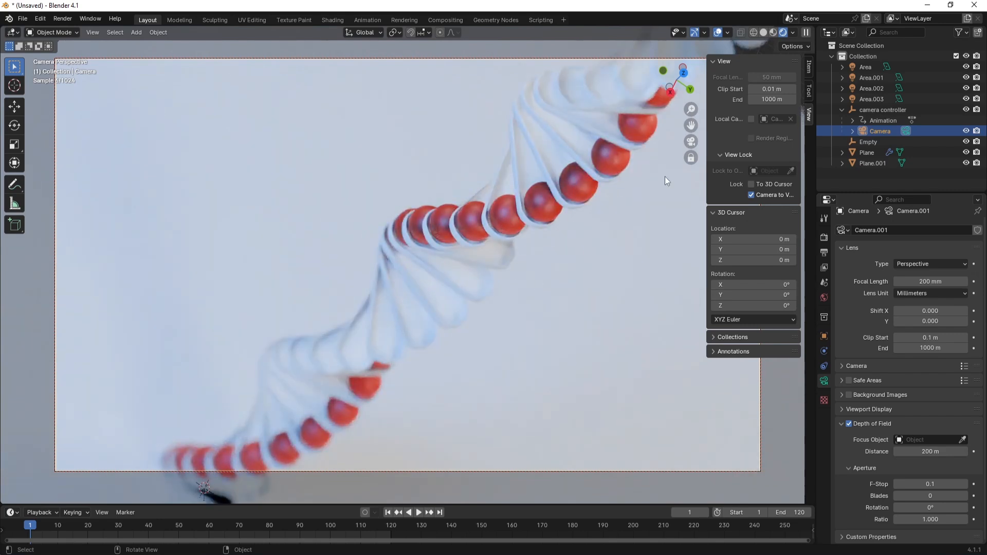
Step: Change the first area light, Area, to white and set its power to 50000 W
{"action": "left_click", "coordinate": [877, 67]}
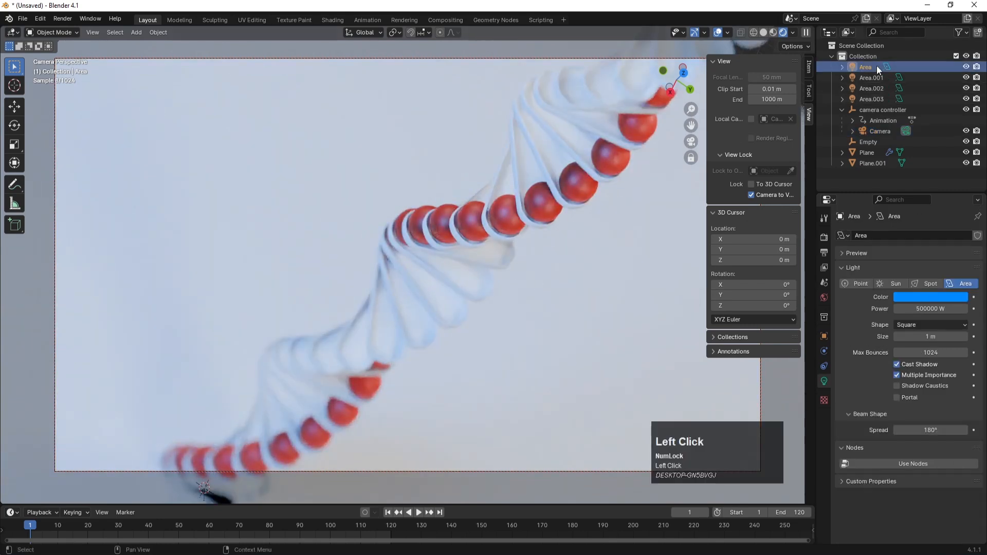
{"action": "left_click", "coordinate": [904, 297]}
{"action": "left_click", "coordinate": [905, 187]}
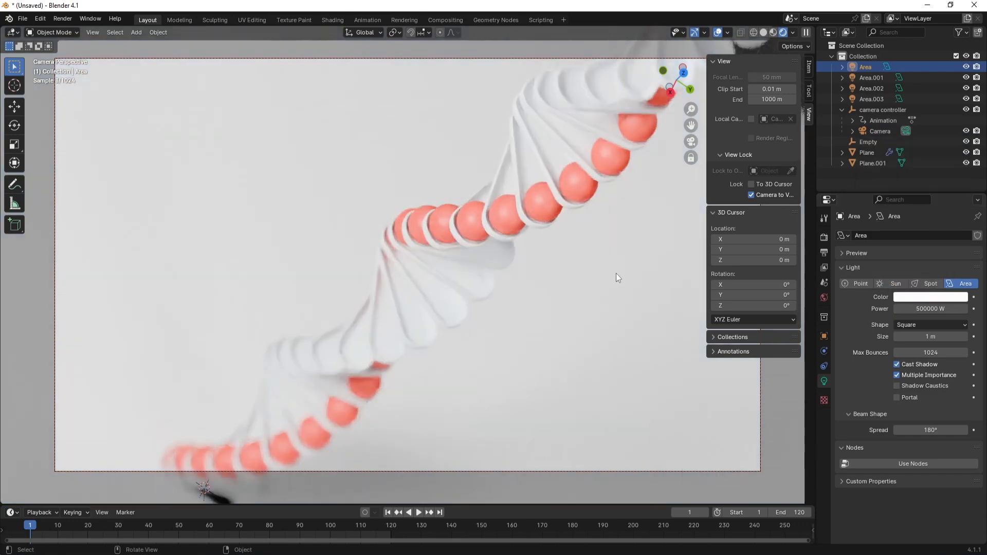
{"action": "left_click", "coordinate": [908, 308]}
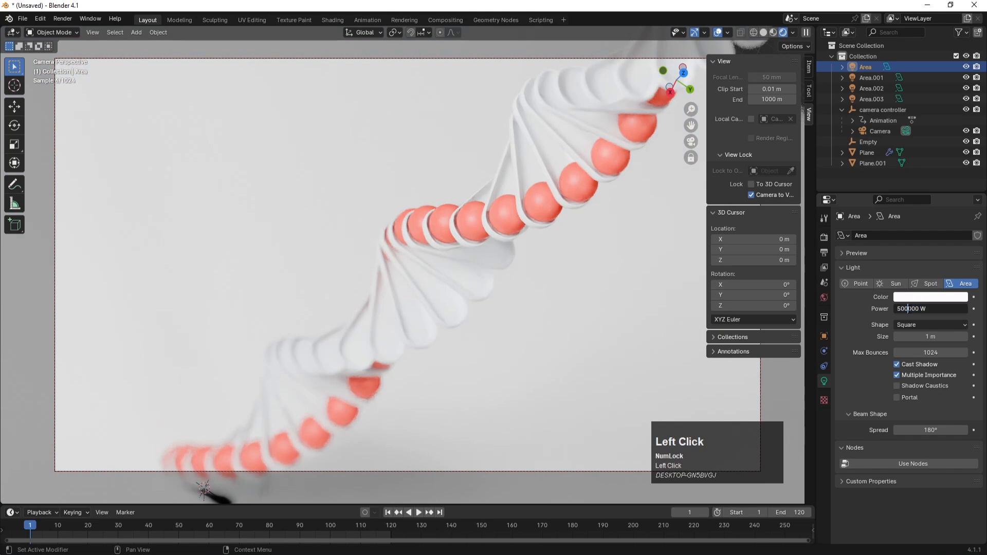
{"action": "key", "text": "Return"}
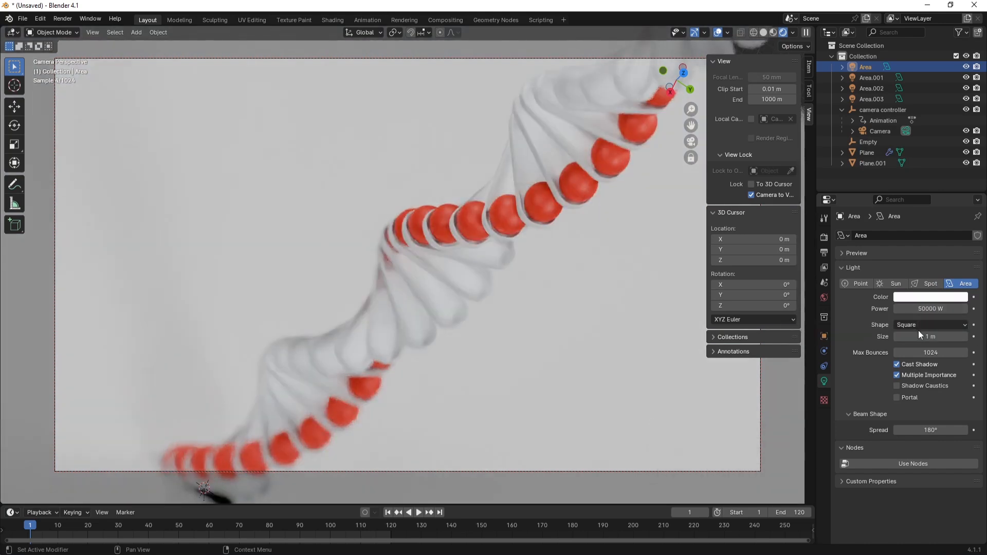
Step: Play part of the orbiting camera animation in the rendered view, stop it and return to the first frame
{"action": "left_click", "coordinate": [423, 511]}
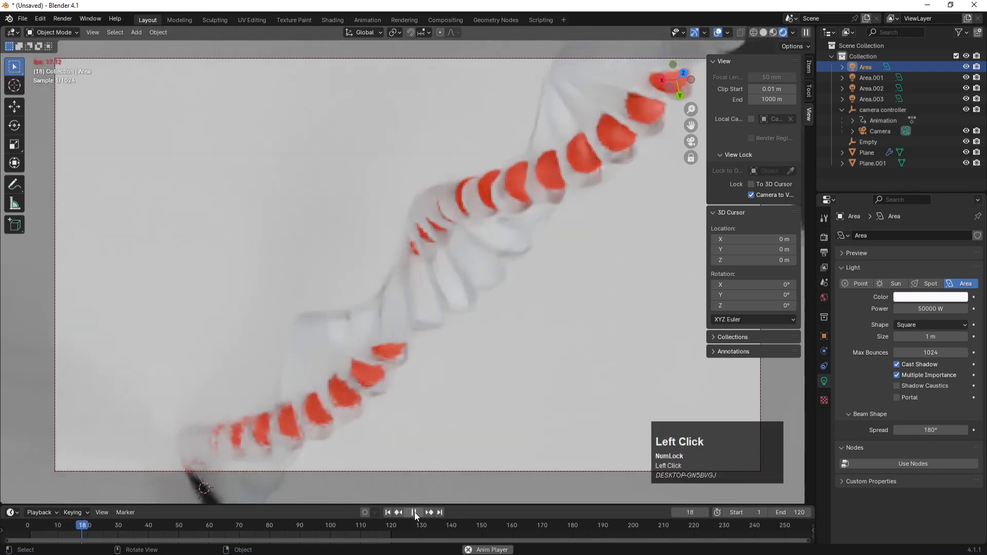
{"action": "left_click", "coordinate": [415, 512]}
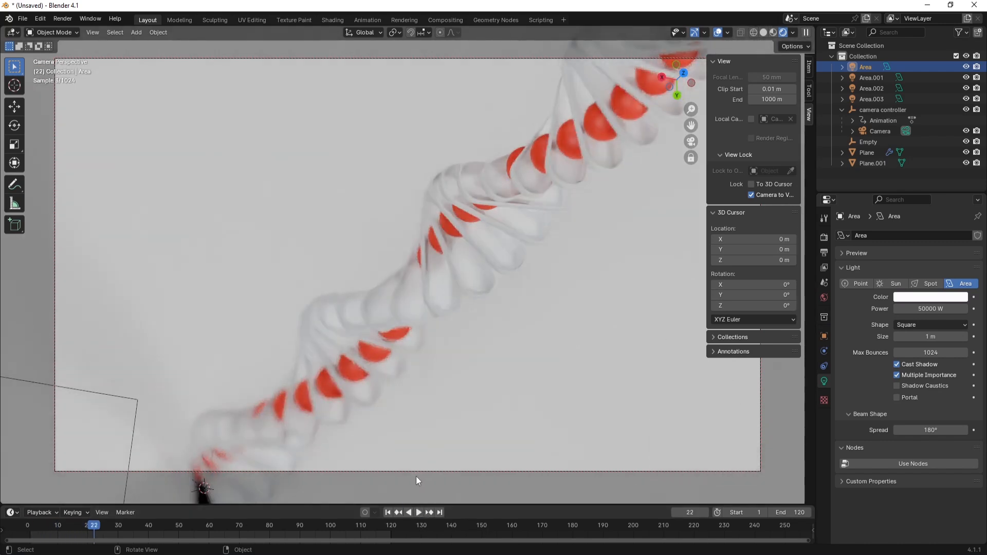
{"action": "left_click", "coordinate": [389, 513]}
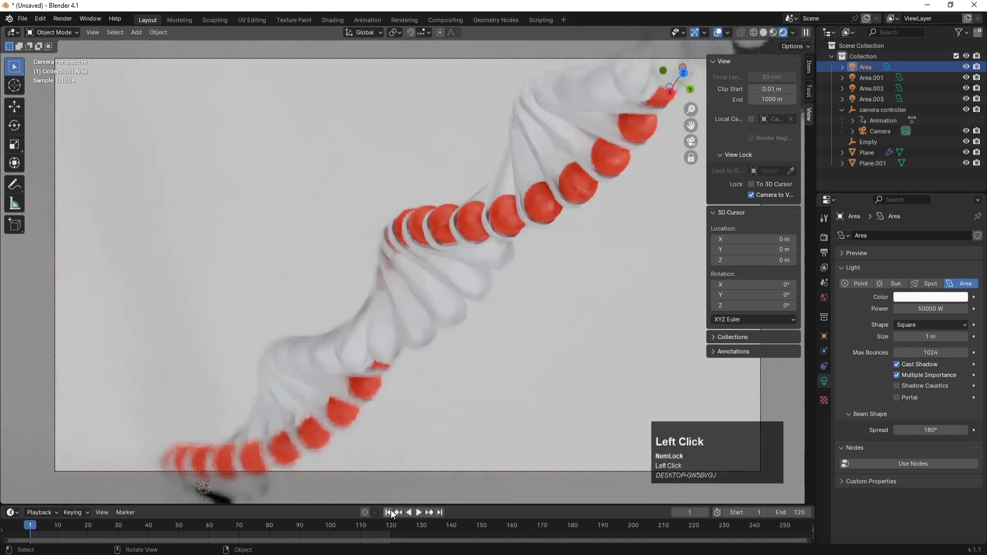